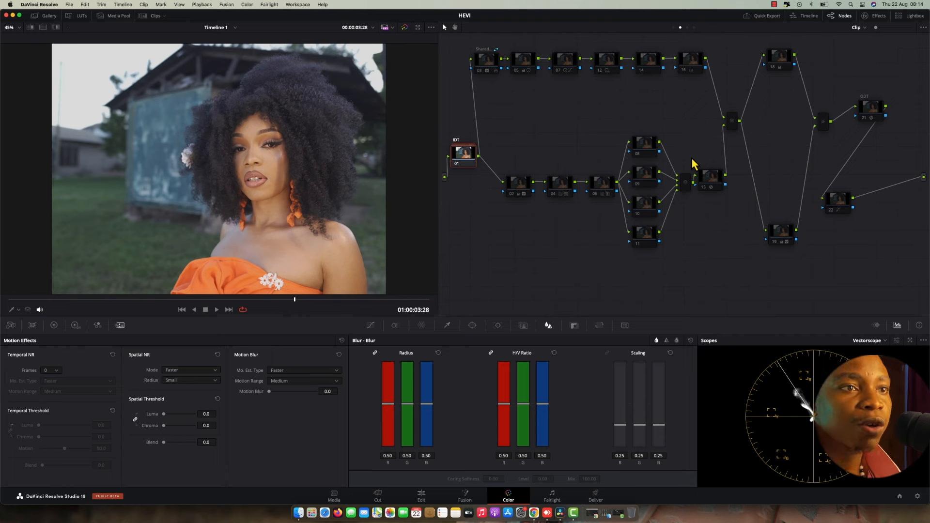
Add a serial node after node 22 and shape its custom curve with a lowered shadow point, a raised midtone point and a lowered highlight point.
{"action": "left_click_drag", "start_coordinate": [836, 48], "coordinate": [490, 293]}
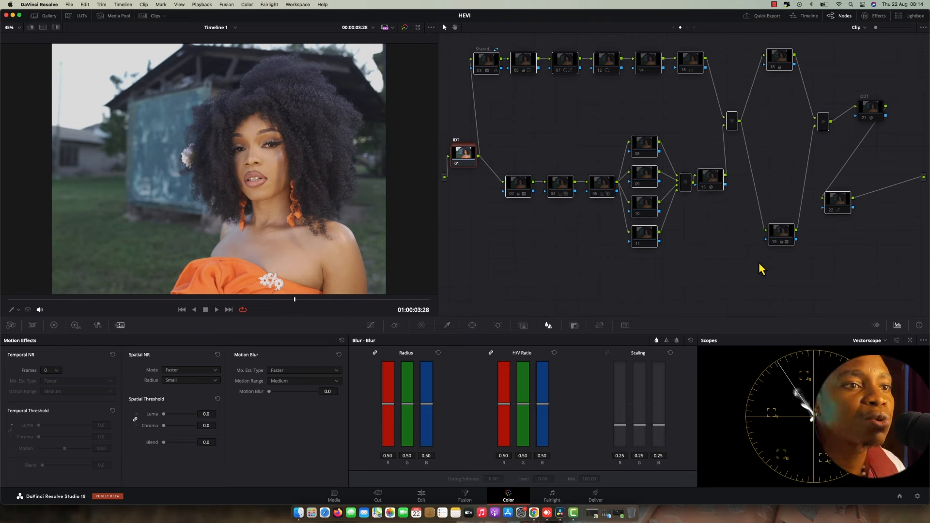
{"action": "left_click", "coordinate": [735, 283]}
{"action": "left_click", "coordinate": [844, 200]}
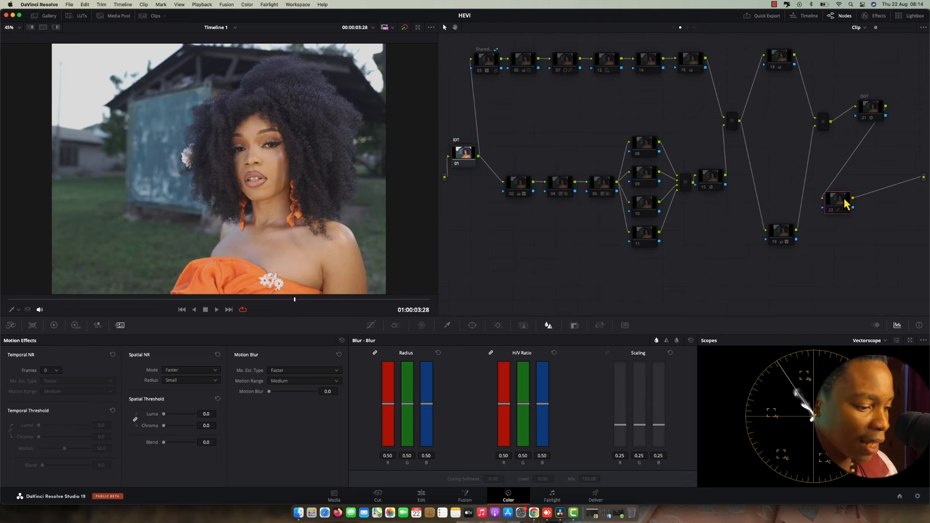
{"action": "key", "text": "alt+s"}
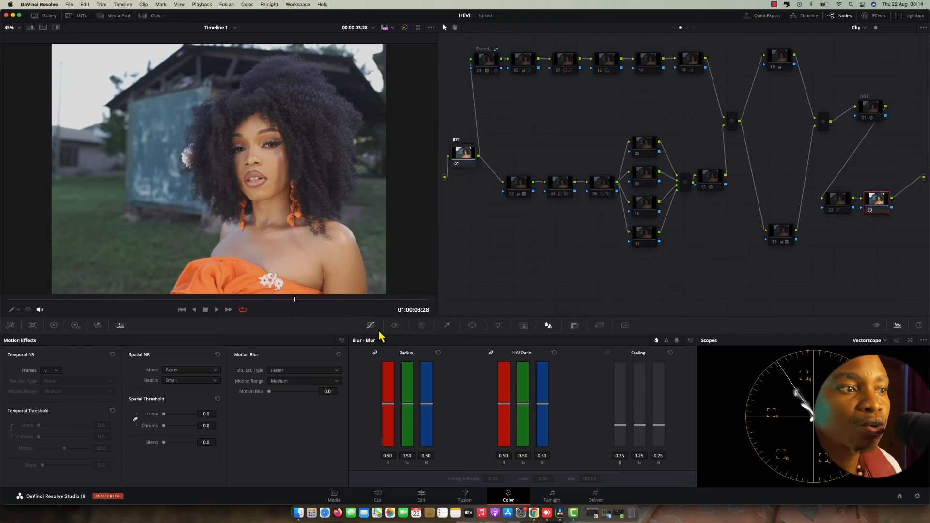
{"action": "left_click", "coordinate": [372, 326]}
{"action": "left_click_drag", "start_coordinate": [542, 385], "coordinate": [545, 400]}
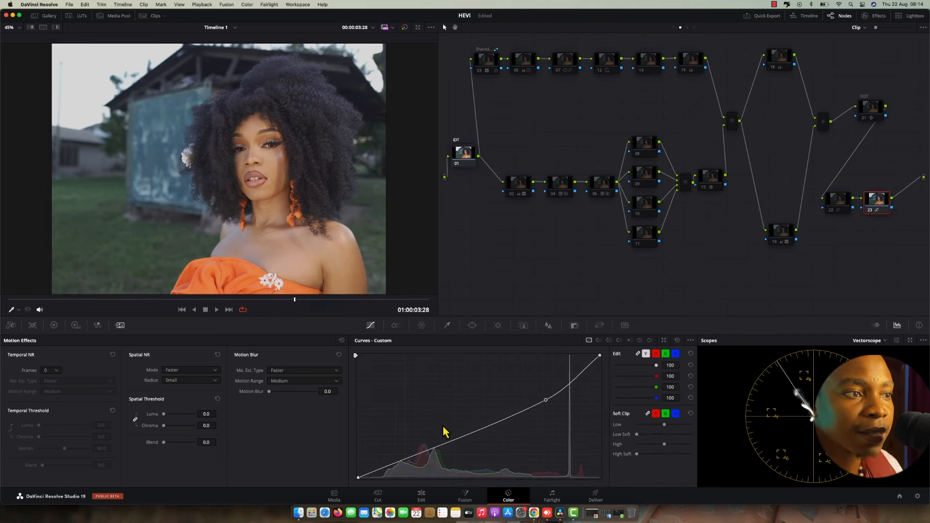
{"action": "mouse_move", "coordinate": [429, 455]}
{"action": "left_mouse_down"}
{"action": "mouse_move", "coordinate": [432, 473]}
{"action": "mouse_move", "coordinate": [428, 466]}
{"action": "left_mouse_up"}
{"action": "left_click_drag", "start_coordinate": [491, 430], "coordinate": [483, 421]}
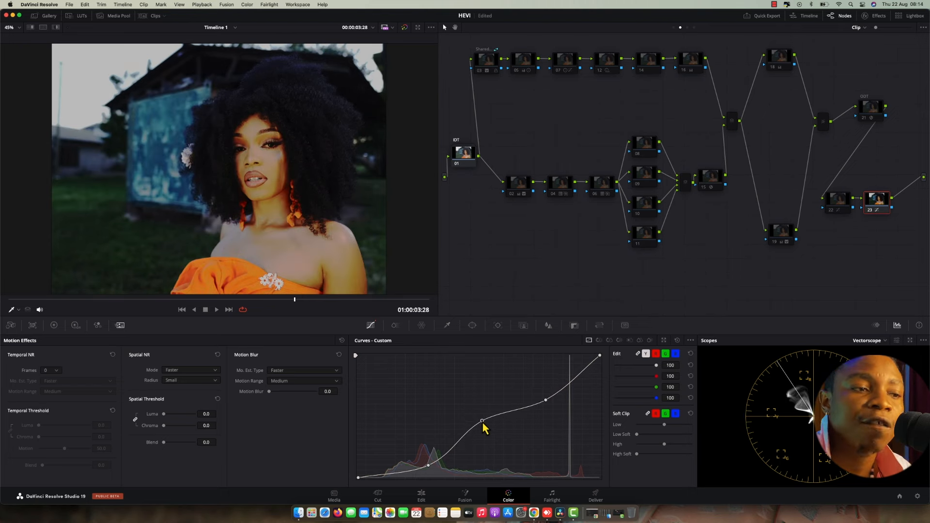
Reset the trial curves node after node 22 and delete it.
{"action": "right_click", "coordinate": [886, 208]}
{"action": "left_click", "coordinate": [892, 212]}
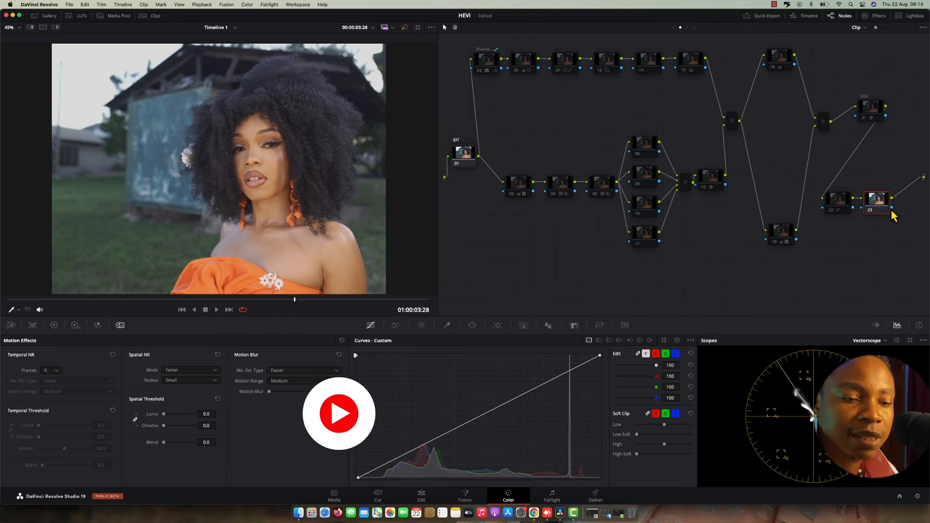
{"action": "key", "text": "Delete"}
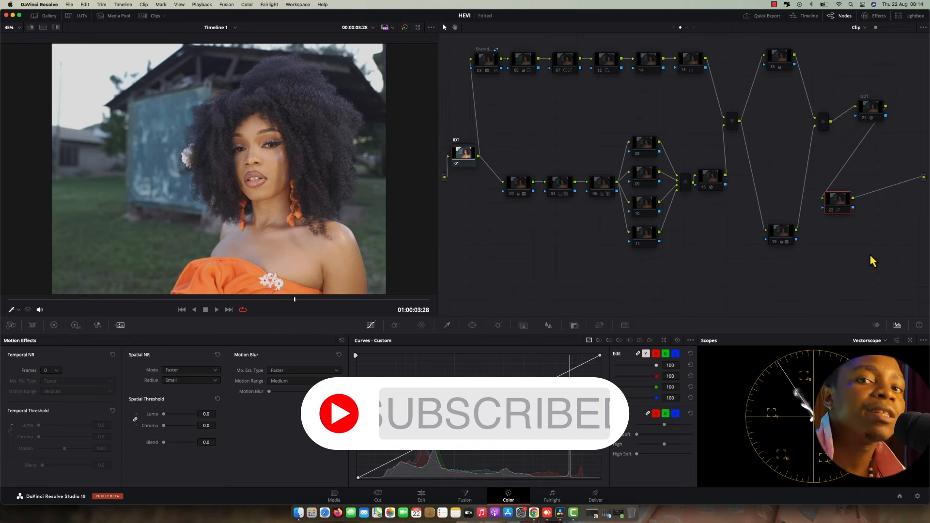
Open the IDT compound node, enable its first node and check that node's Color Space Transform settings.
{"action": "right_click", "coordinate": [464, 154]}
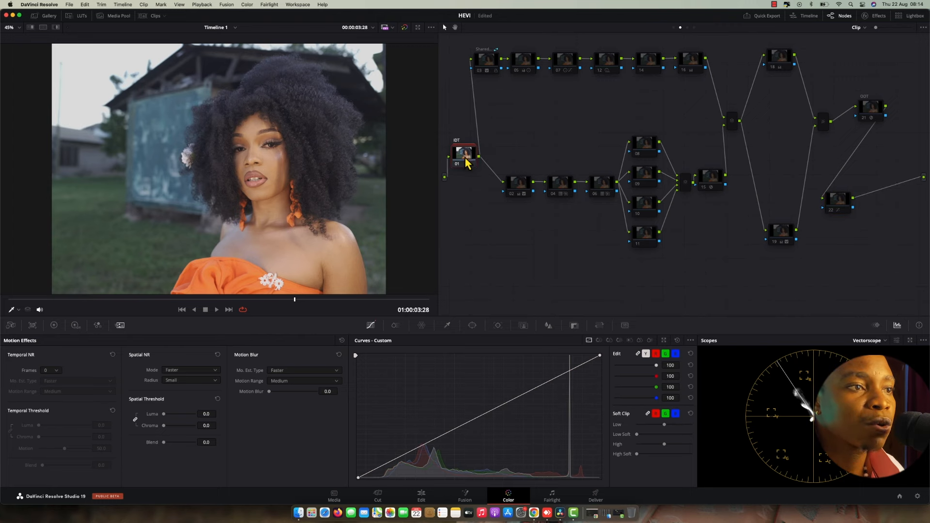
{"action": "left_click", "coordinate": [491, 172]}
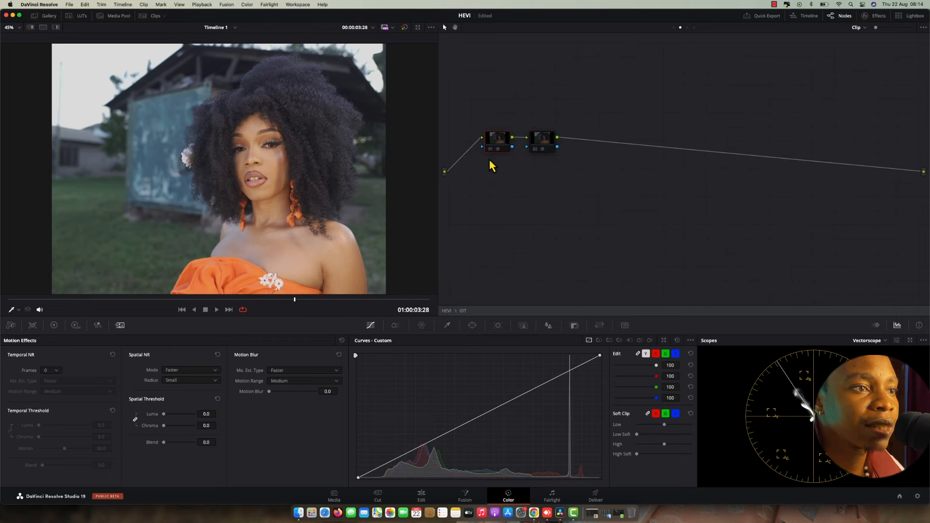
{"action": "left_click", "coordinate": [500, 148]}
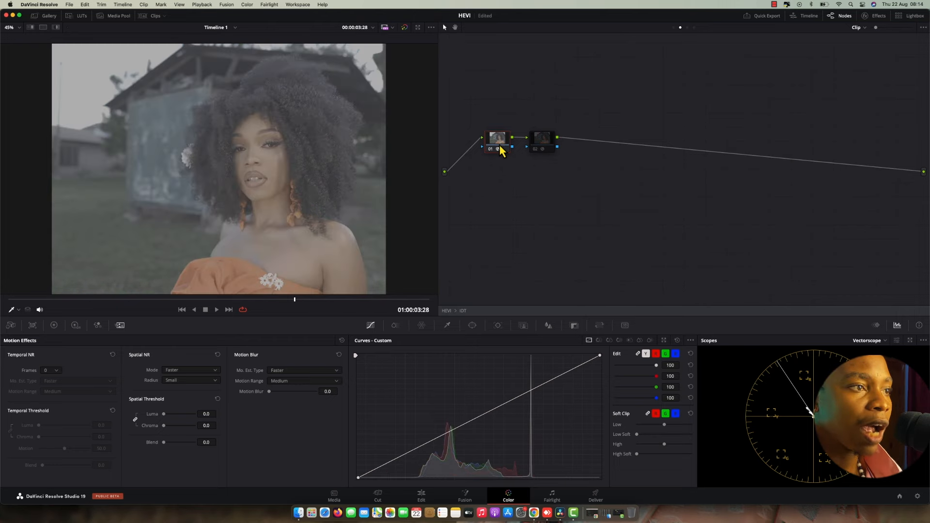
{"action": "left_click_drag", "start_coordinate": [500, 149], "coordinate": [503, 140]}
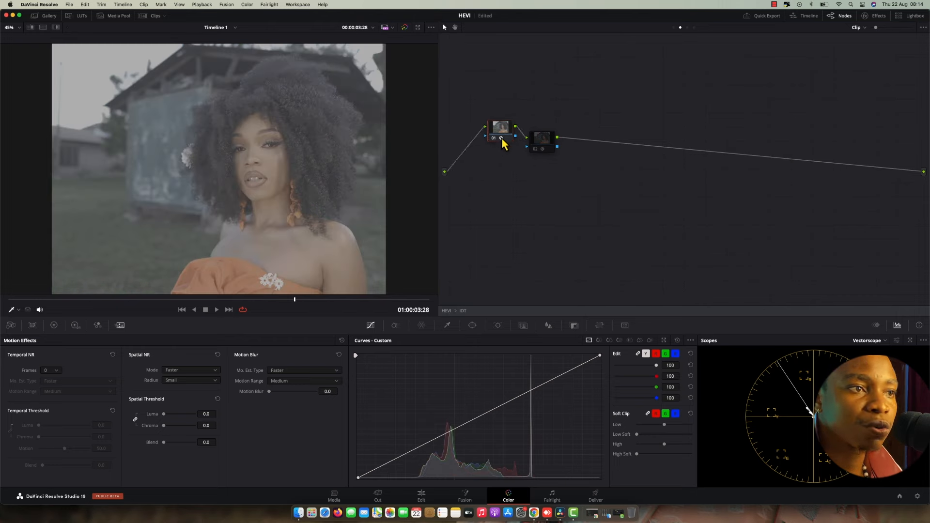
{"action": "left_click", "coordinate": [876, 17]}
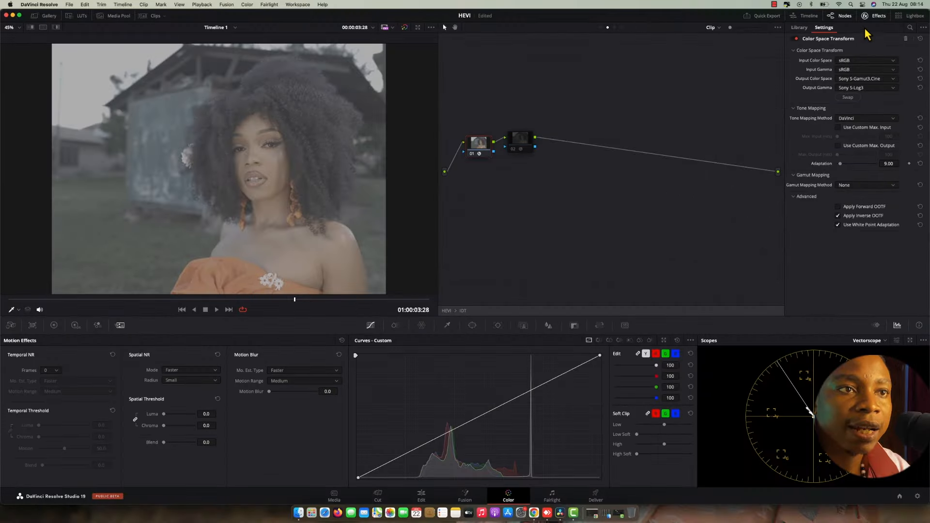
{"action": "left_click", "coordinate": [875, 16]}
Show the second IDT node's Color Space Transform settings and compare the image full screen with that node on and off.
{"action": "left_click", "coordinate": [539, 146]}
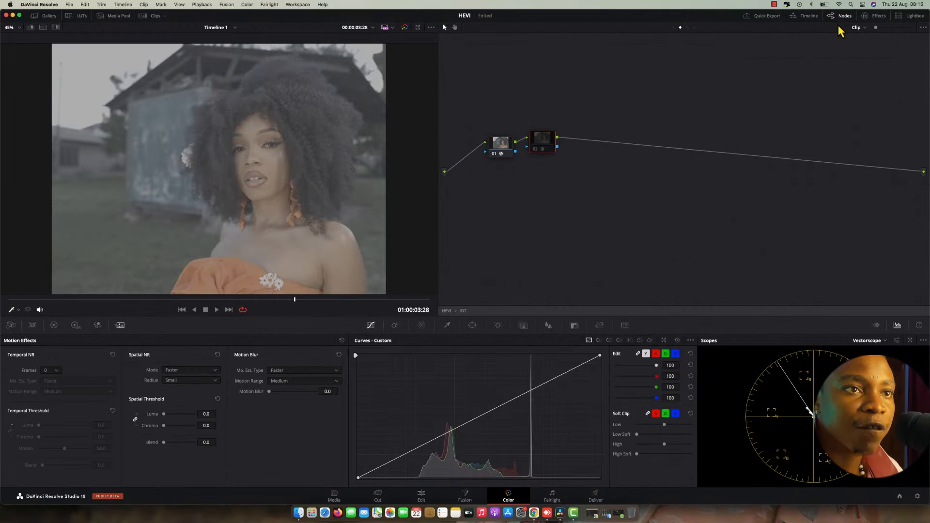
{"action": "left_click", "coordinate": [875, 18]}
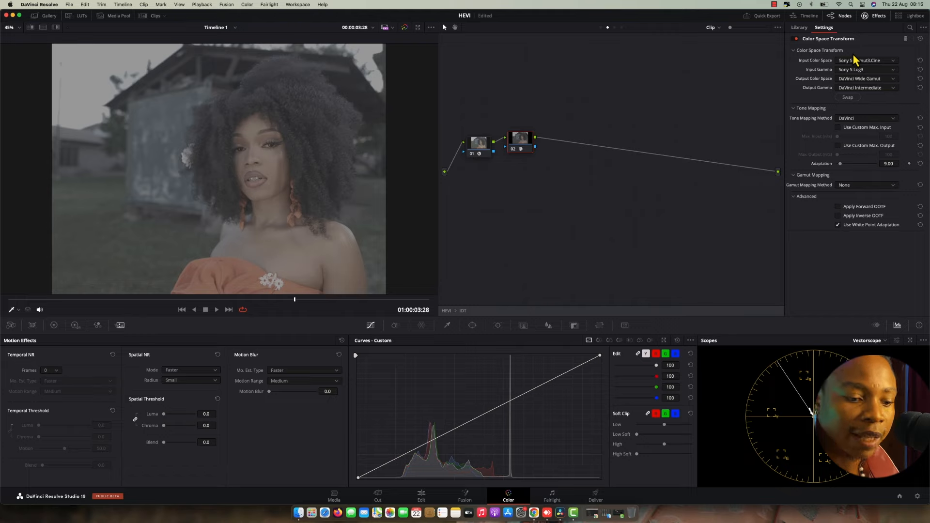
{"action": "key", "text": "super+f"}
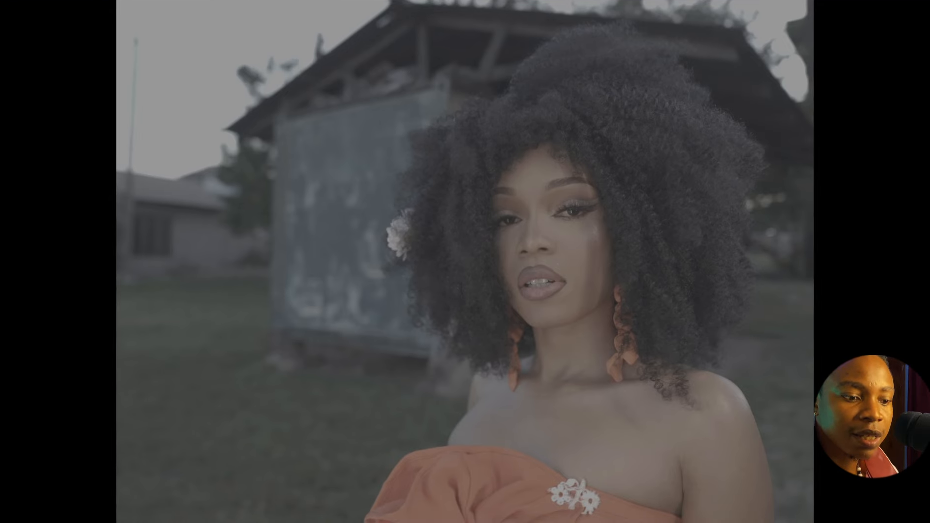
{"action": "key", "text": "super+f"}
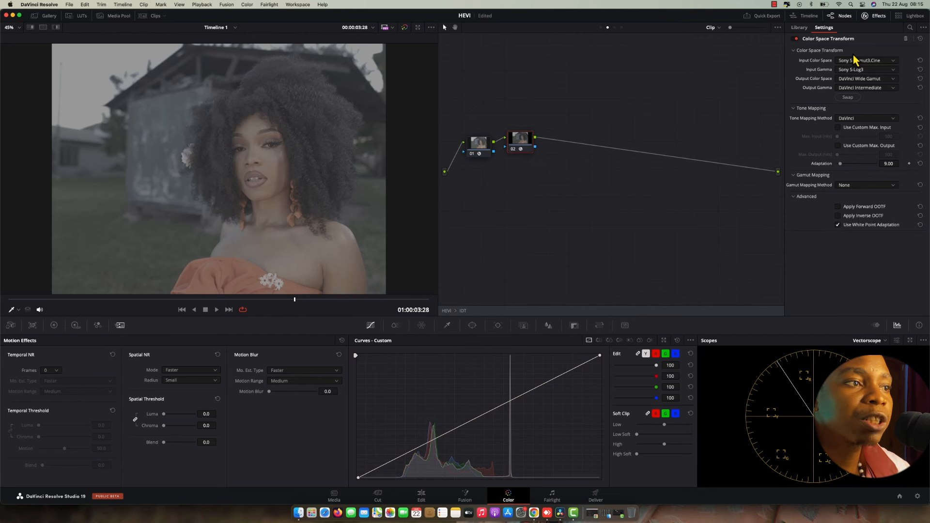
{"action": "key", "text": "super+f"}
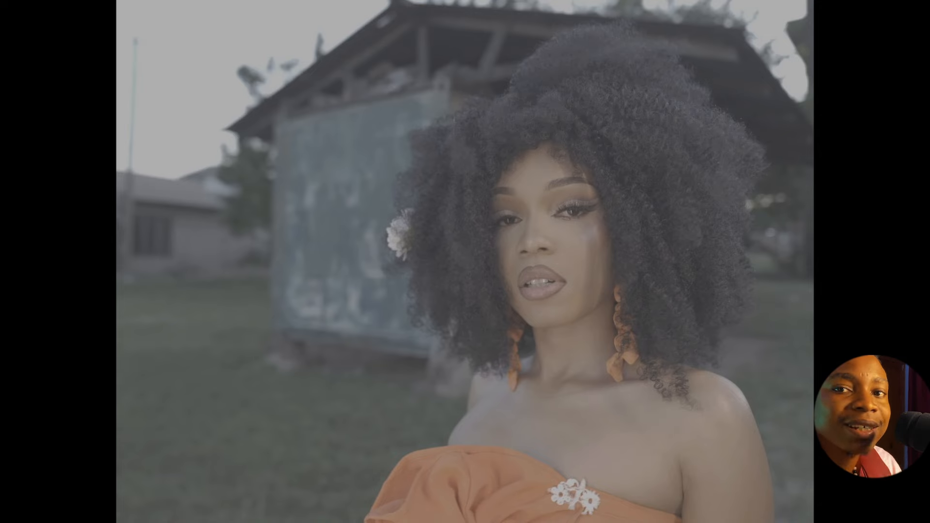
{"action": "key", "text": "Escape"}
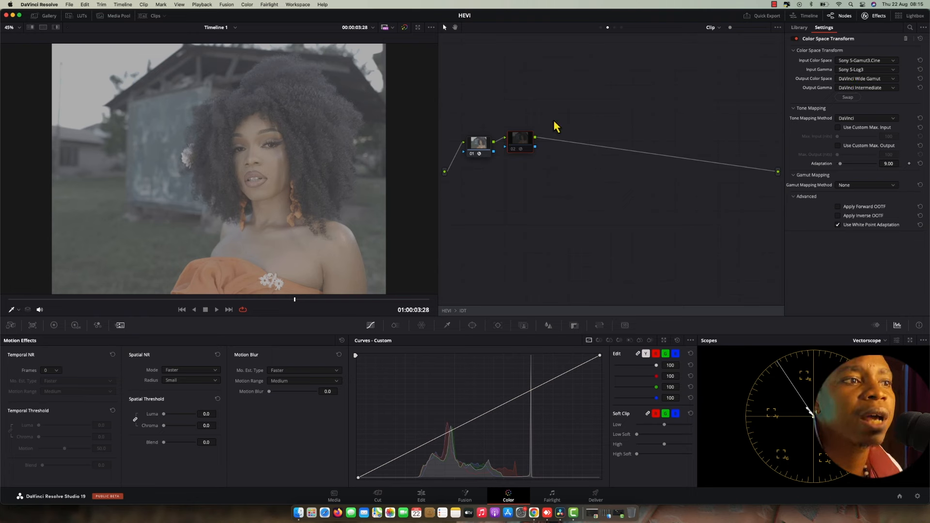
Enable the second Color Space Transform node inside the IDT compound and return to the main node graph.
{"action": "left_click", "coordinate": [475, 147]}
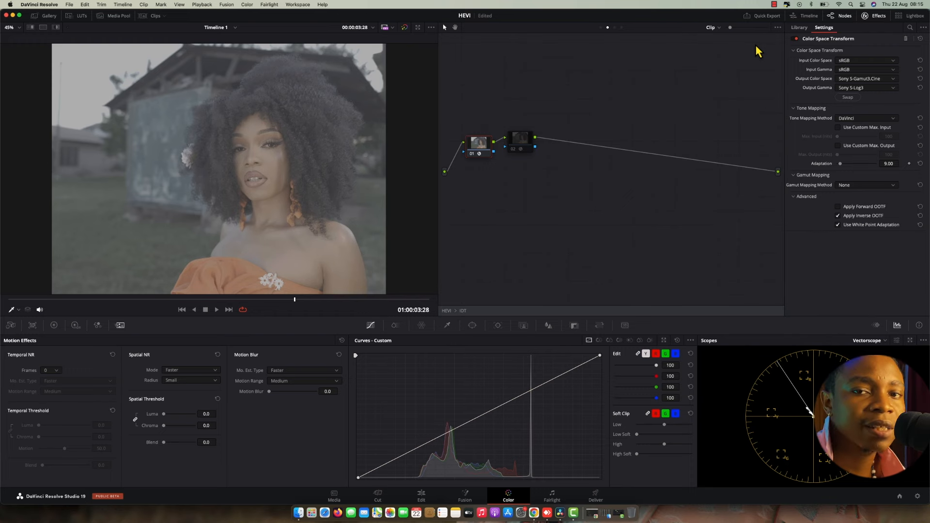
{"action": "left_click", "coordinate": [520, 139]}
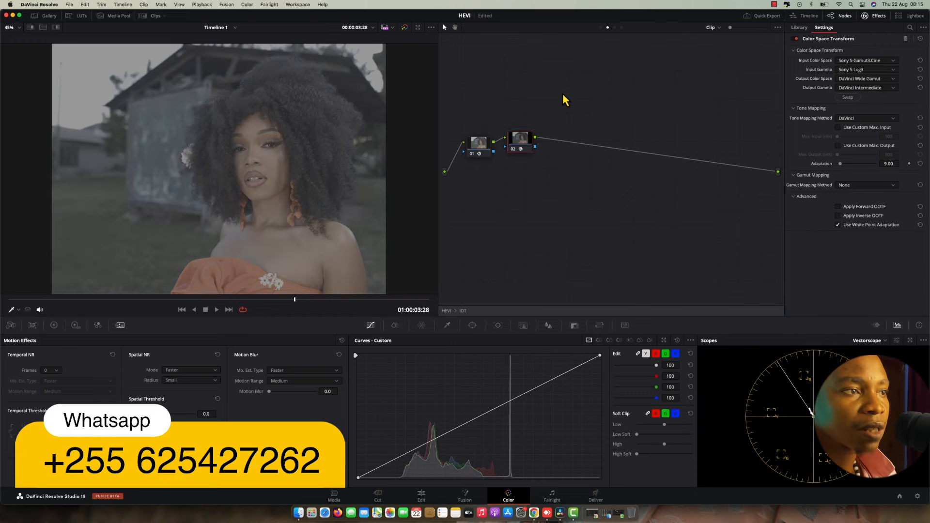
{"action": "right_click", "coordinate": [562, 94]}
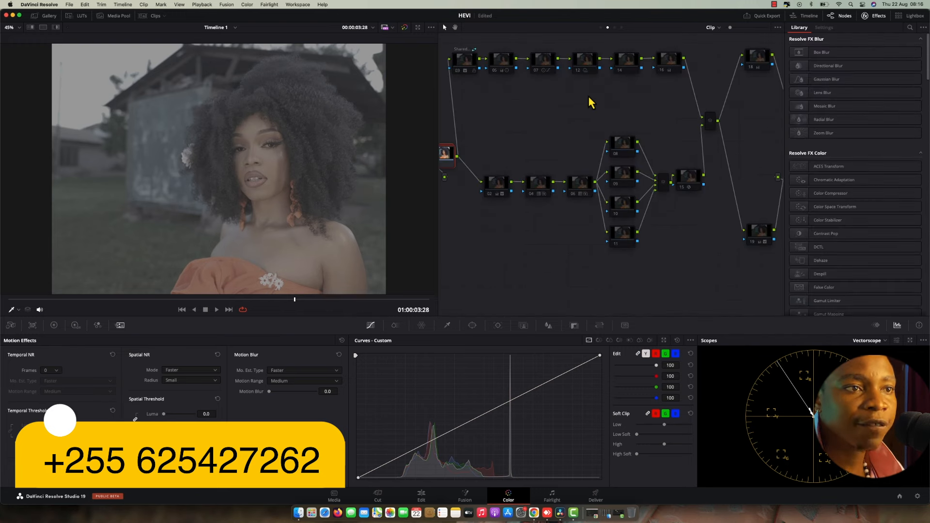
{"action": "left_click", "coordinate": [872, 15]}
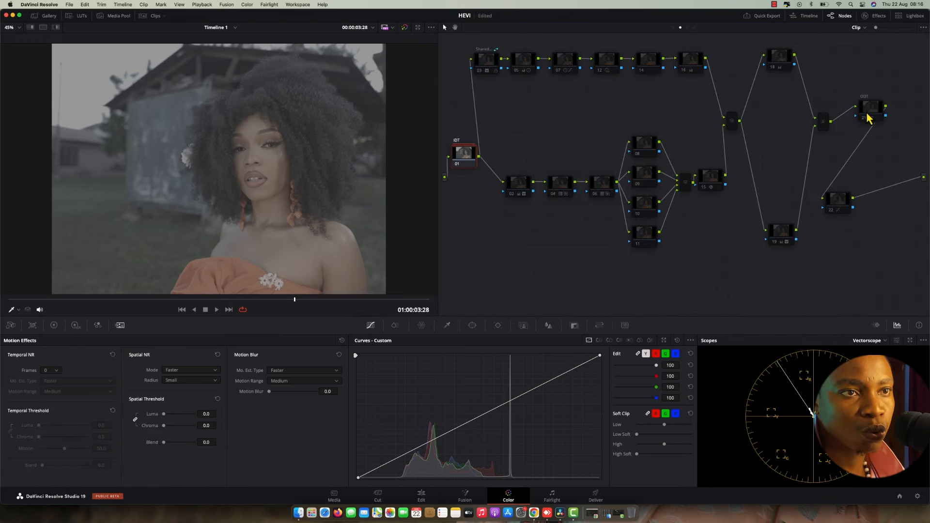
Enable the ODT node with its Color Space Transform settings shown, and compare the image with all grades bypassed.
{"action": "left_click", "coordinate": [872, 15]}
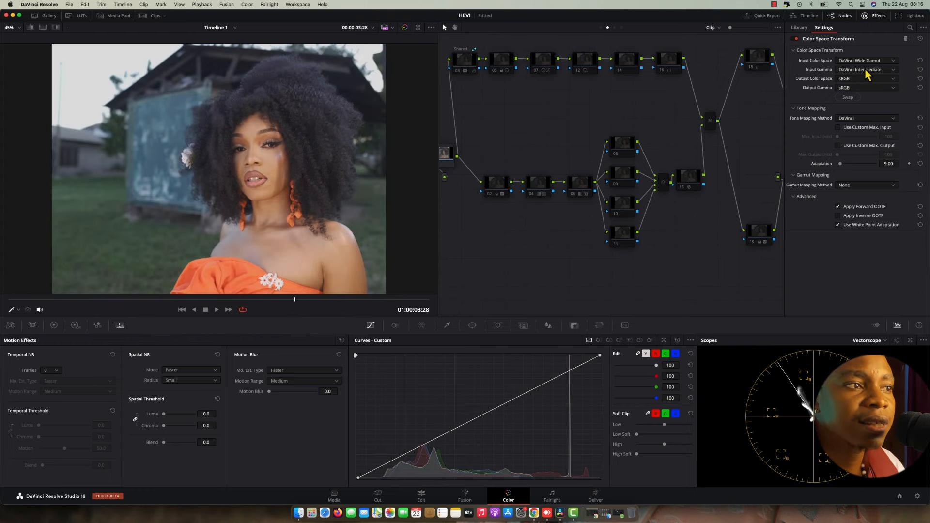
{"action": "left_click", "coordinate": [405, 27]}
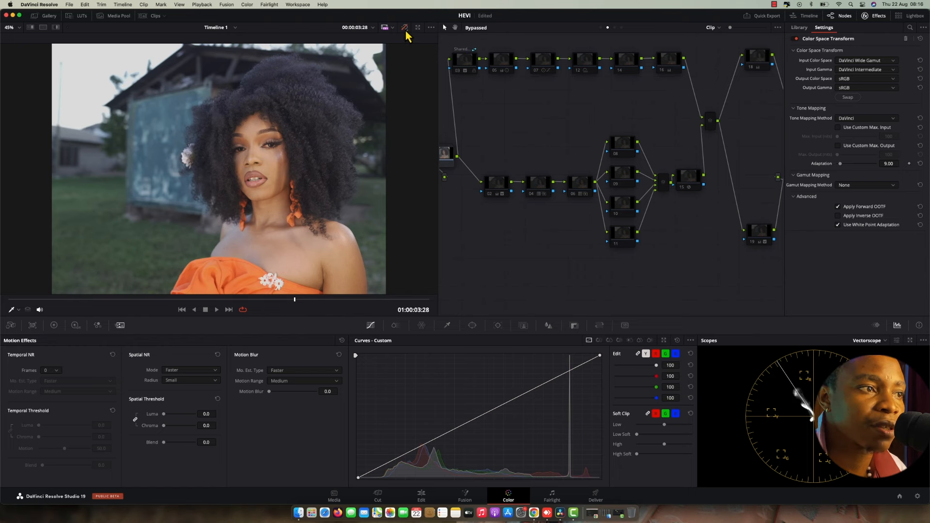
{"action": "left_click", "coordinate": [405, 29]}
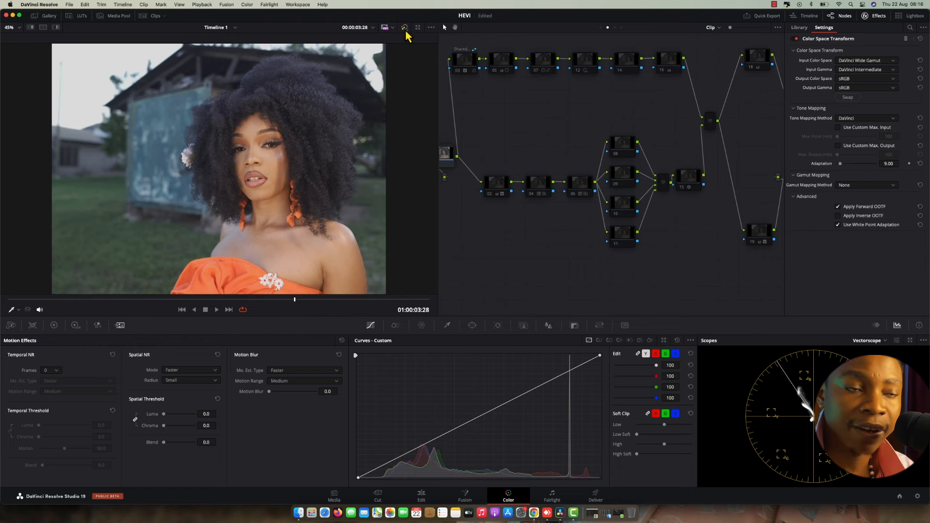
Examine the orange dress up close with the grades bypassed and active to compare its color.
{"action": "scroll", "coordinate": [263, 207], "scroll_direction": "up", "scroll_amount": 4}
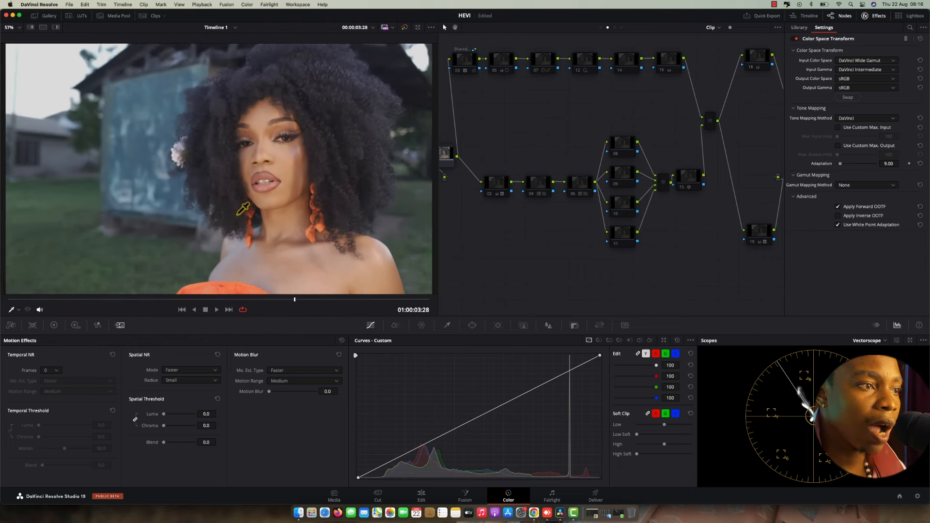
{"action": "scroll", "coordinate": [258, 213], "scroll_direction": "down", "scroll_amount": 5}
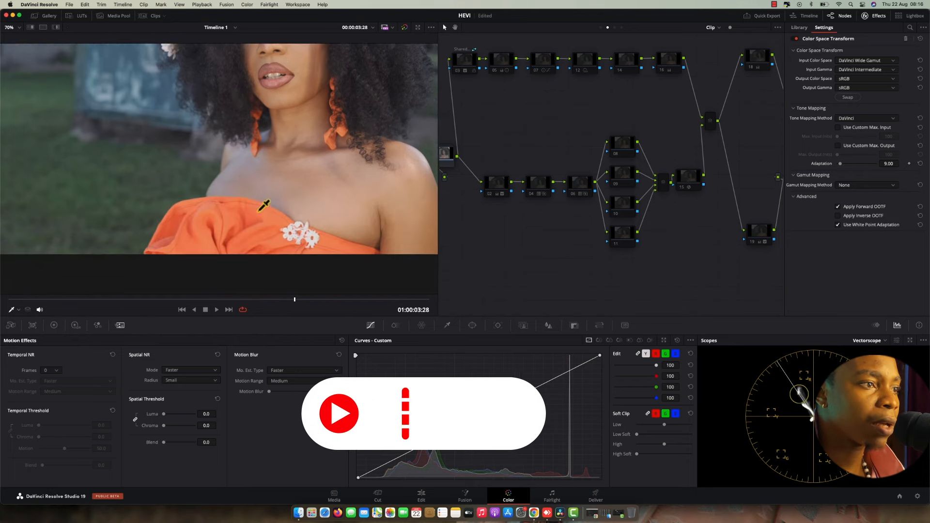
{"action": "scroll", "coordinate": [258, 204], "scroll_direction": "up", "scroll_amount": 4}
{"action": "scroll", "coordinate": [259, 202], "scroll_direction": "up", "scroll_amount": 5}
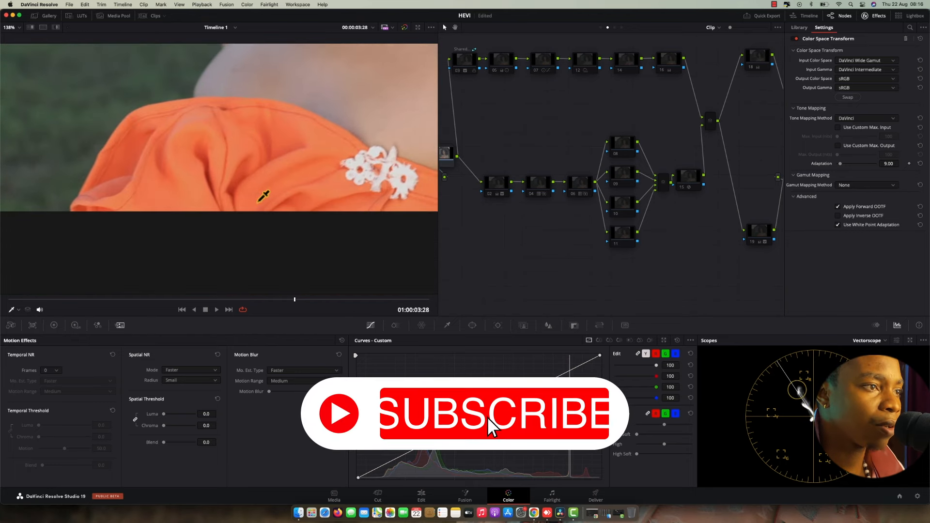
{"action": "left_click", "coordinate": [405, 28]}
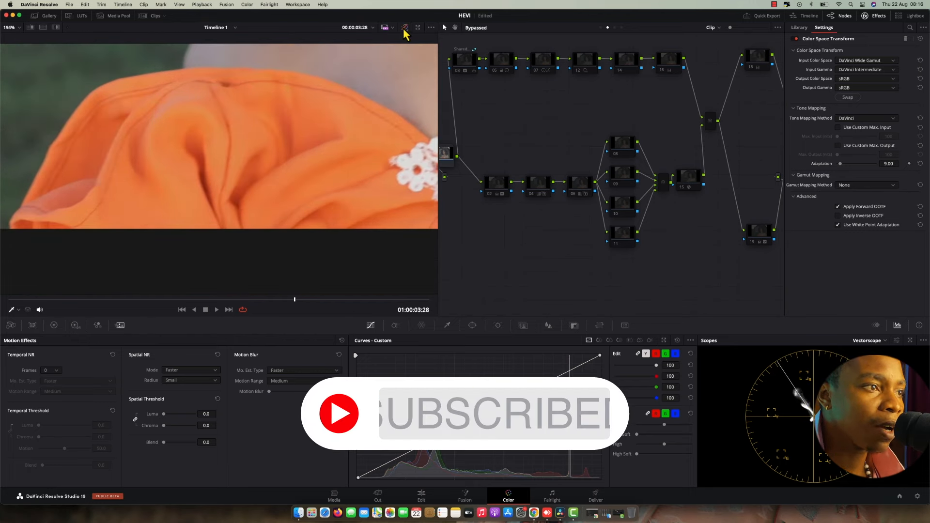
{"action": "left_click", "coordinate": [405, 29]}
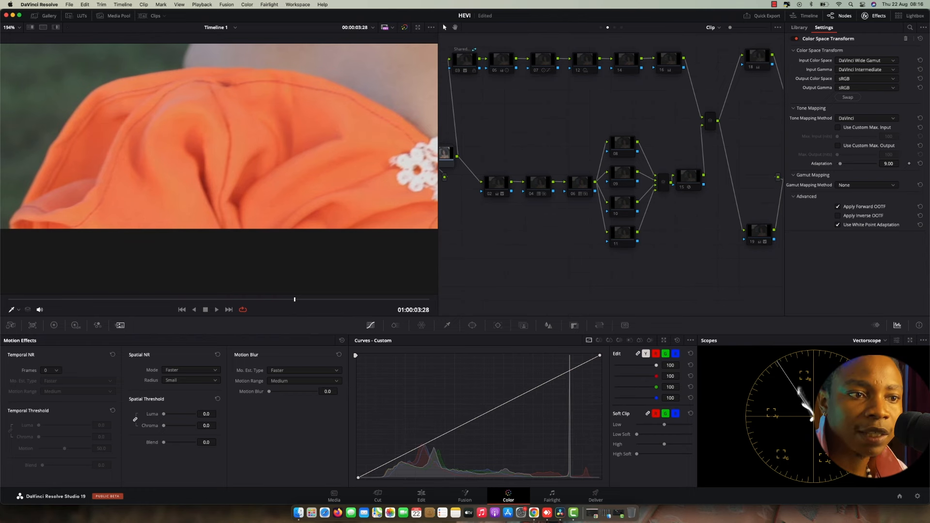
{"action": "left_click", "coordinate": [406, 29]}
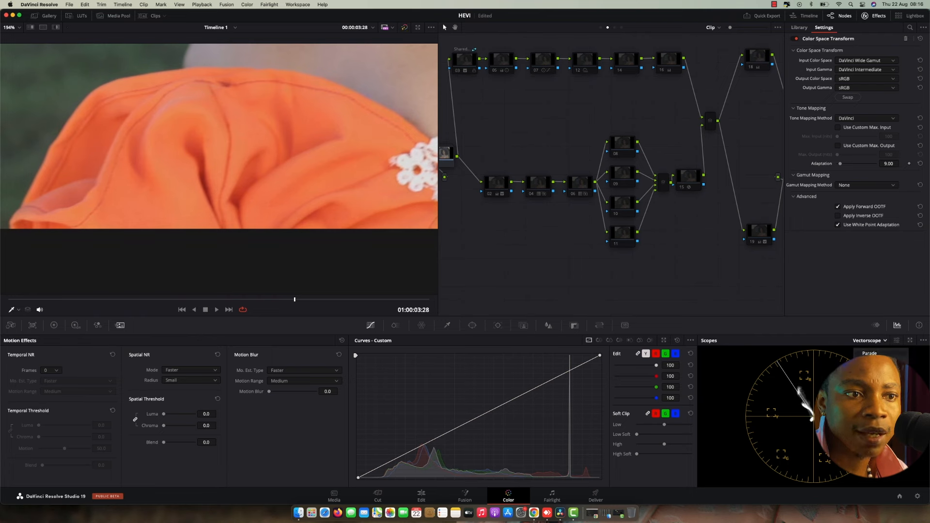
Set the scope to Waveform for the bypass comparison, and fit the whole image in the viewer again.
{"action": "left_click", "coordinate": [870, 364]}
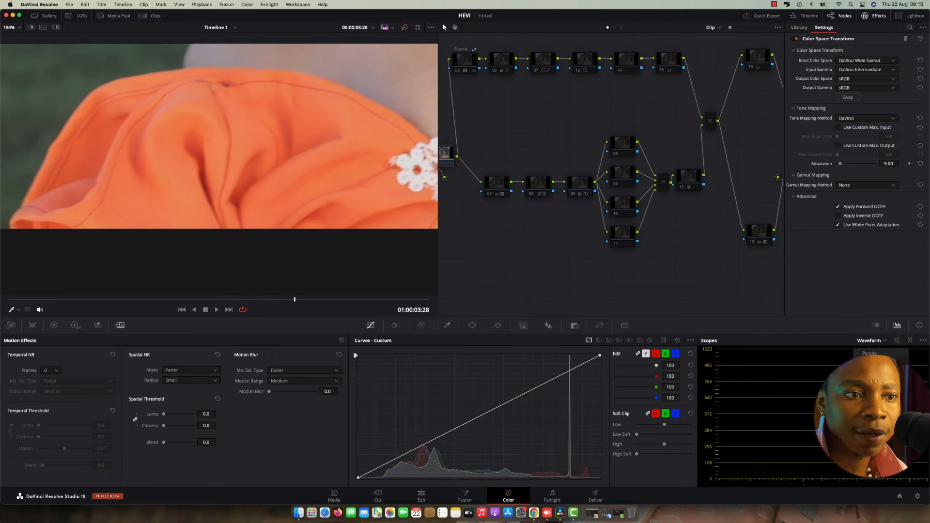
{"action": "left_click", "coordinate": [405, 27]}
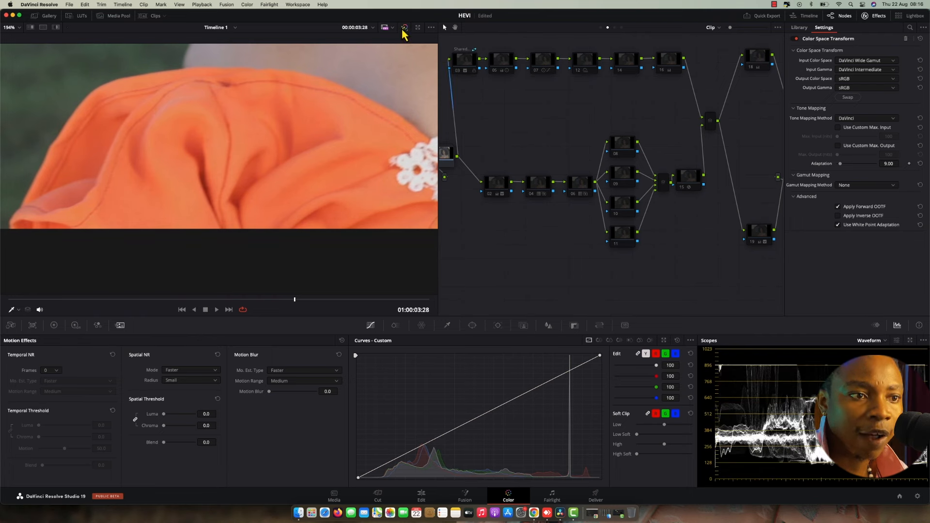
{"action": "key", "text": "shift+z"}
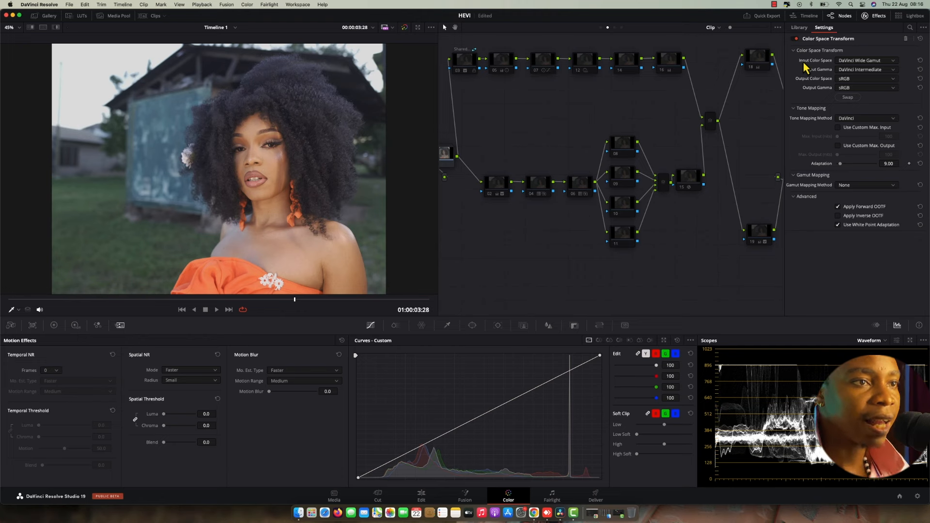
{"action": "left_click", "coordinate": [874, 16]}
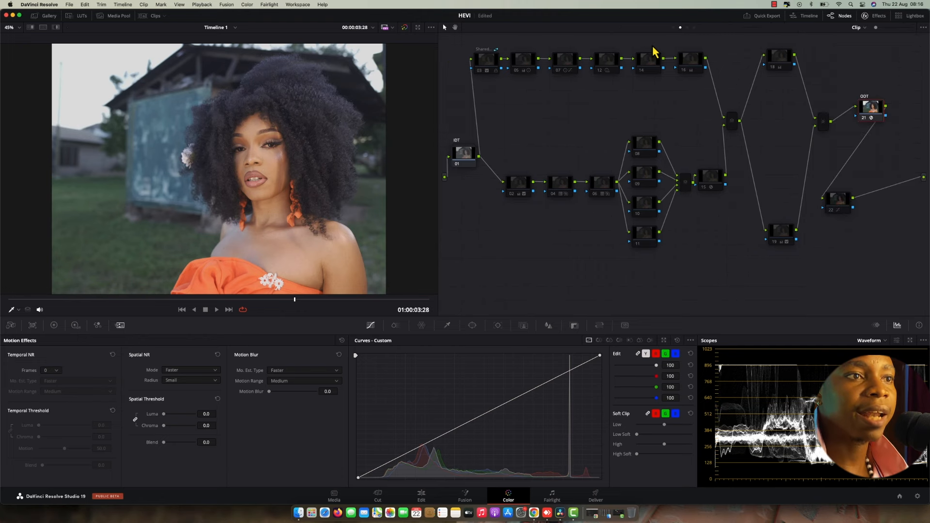
In the Group Post-Clip graph, move the first node away from the other two, enable it and review its Dehancer Pro film settings.
{"action": "left_click", "coordinate": [687, 29]}
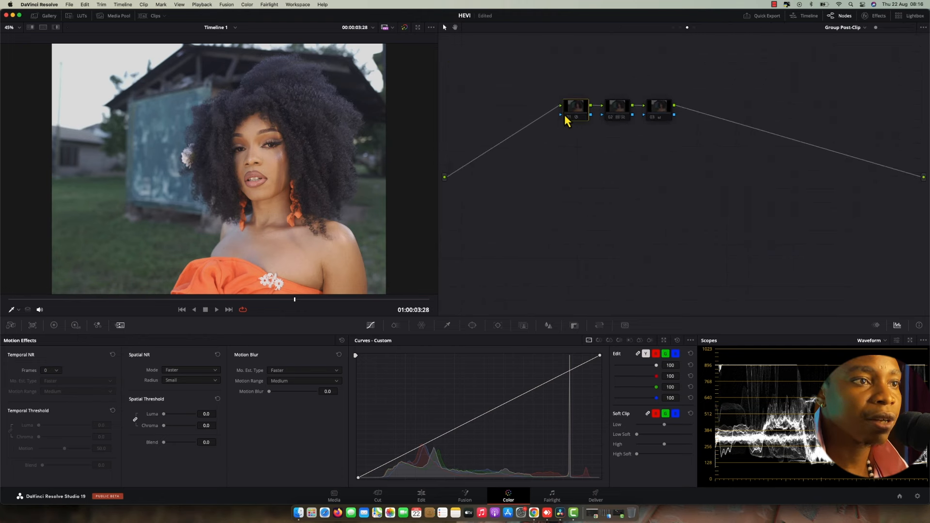
{"action": "left_click_drag", "start_coordinate": [563, 112], "coordinate": [511, 110]}
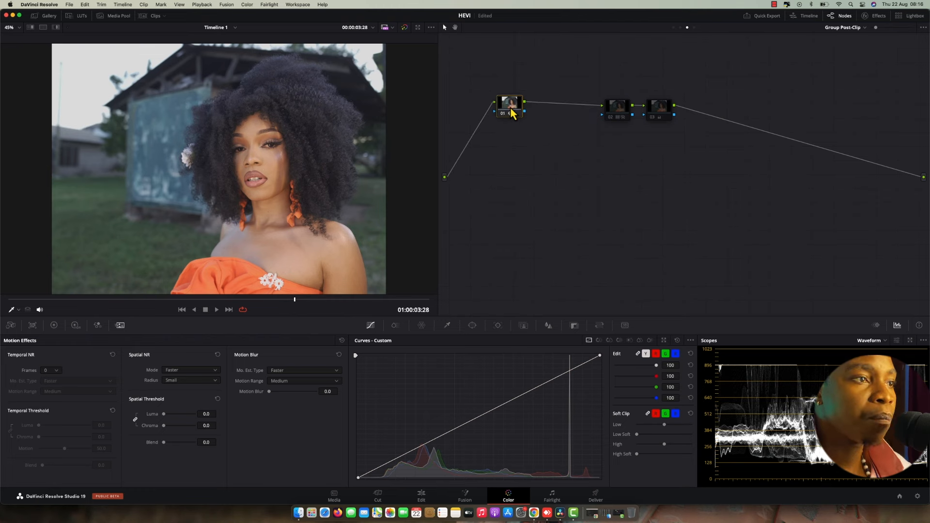
{"action": "left_click", "coordinate": [872, 18]}
{"action": "left_click", "coordinate": [810, 61]}
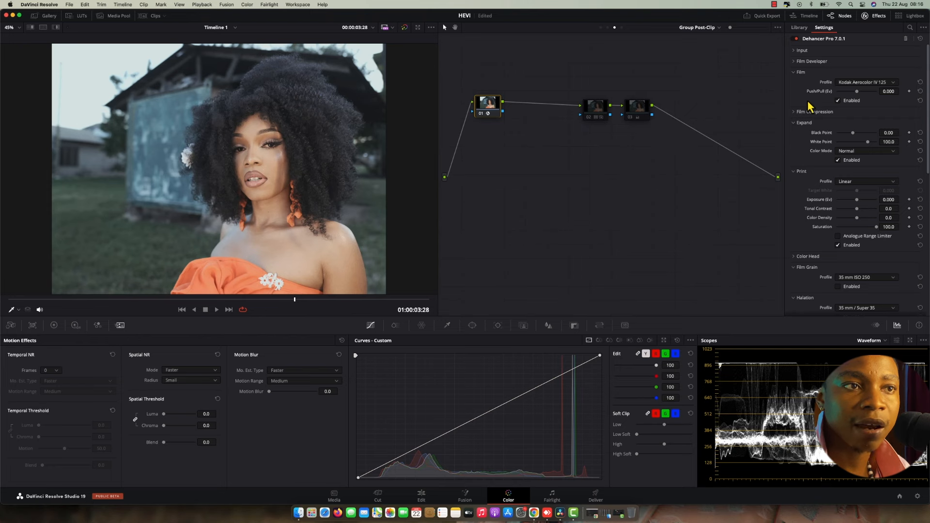
{"action": "left_click", "coordinate": [802, 74]}
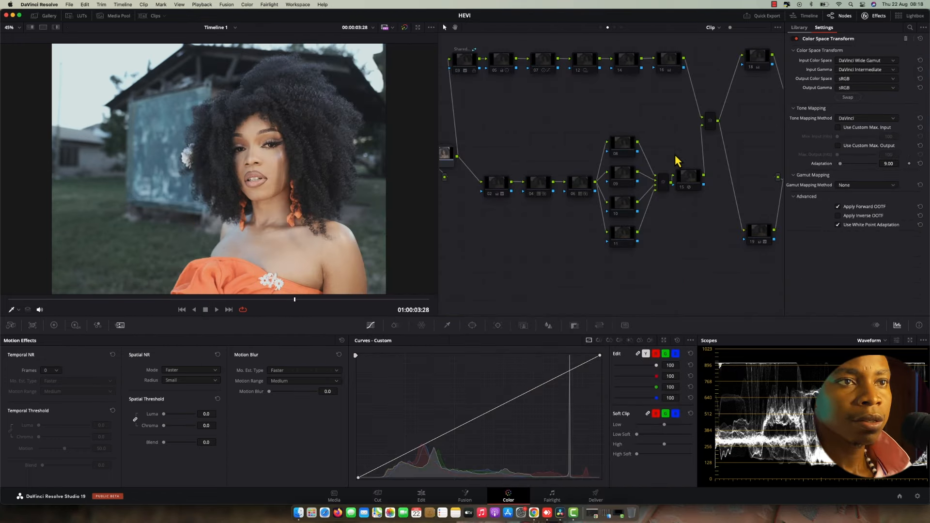
{"action": "left_click", "coordinate": [875, 15]}
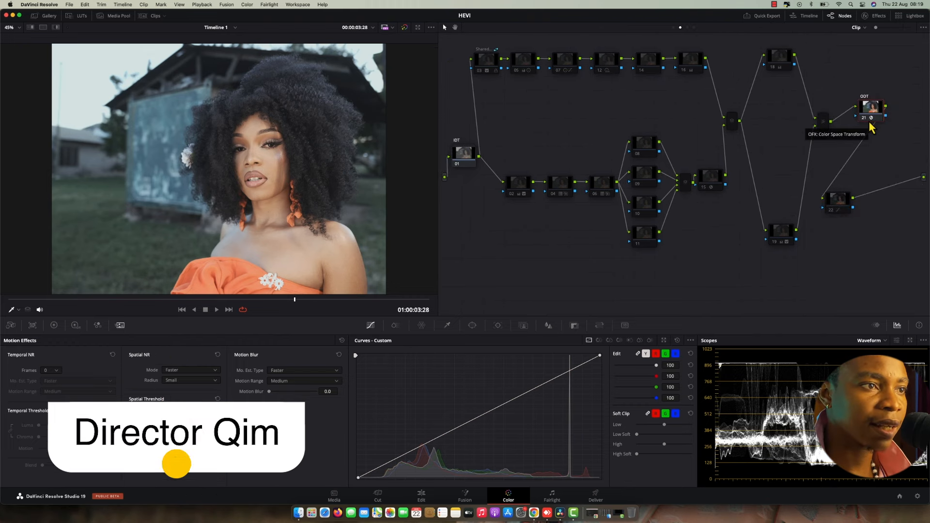
Check the noise reduction settings of node 03 in the clip graph and view the image full screen.
{"action": "left_click", "coordinate": [462, 151]}
{"action": "left_click", "coordinate": [486, 59]}
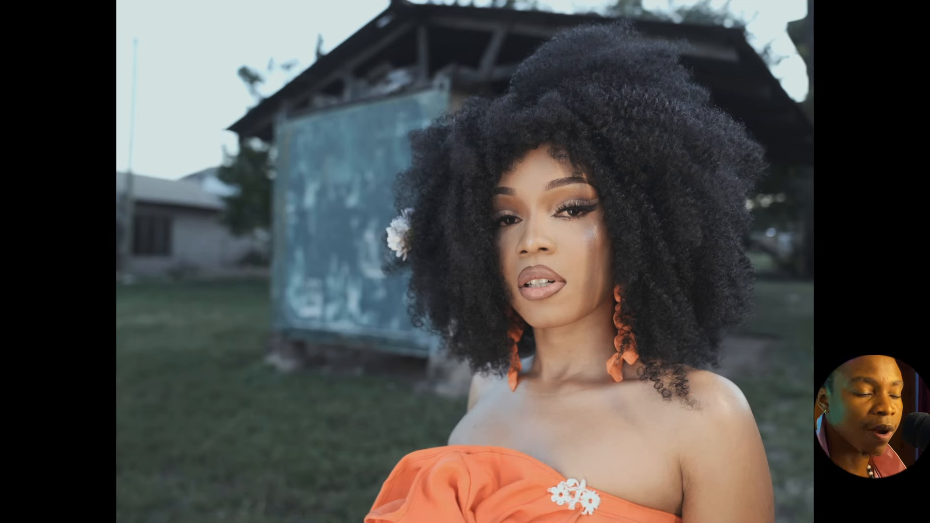
{"action": "key", "text": "Escape"}
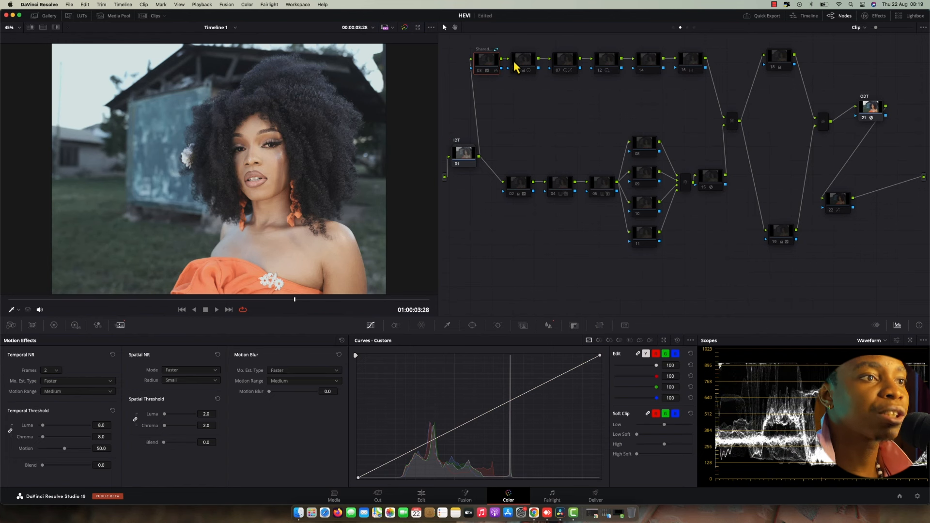
{"action": "left_click", "coordinate": [519, 63]}
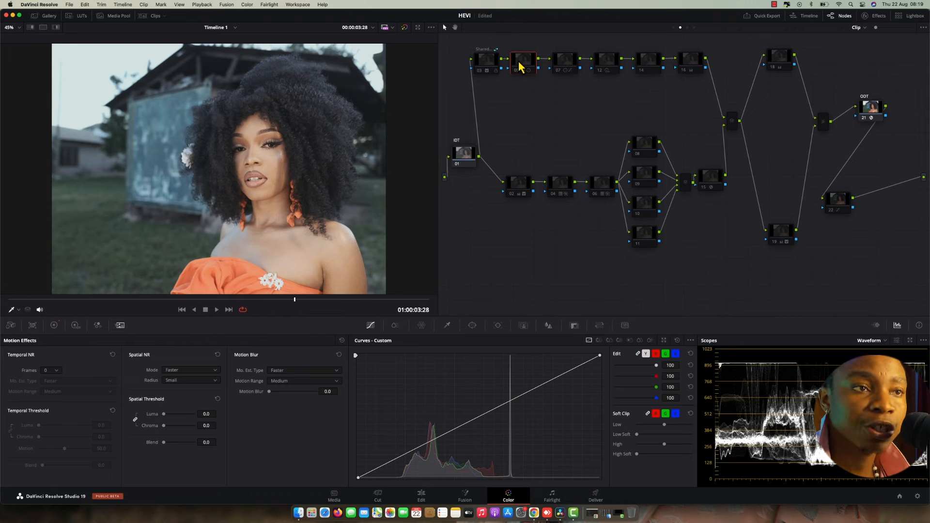
Check the portrait's exposure with the timeline-level False Color node, turn that node off and return to the clip graph.
{"action": "left_click", "coordinate": [694, 27]}
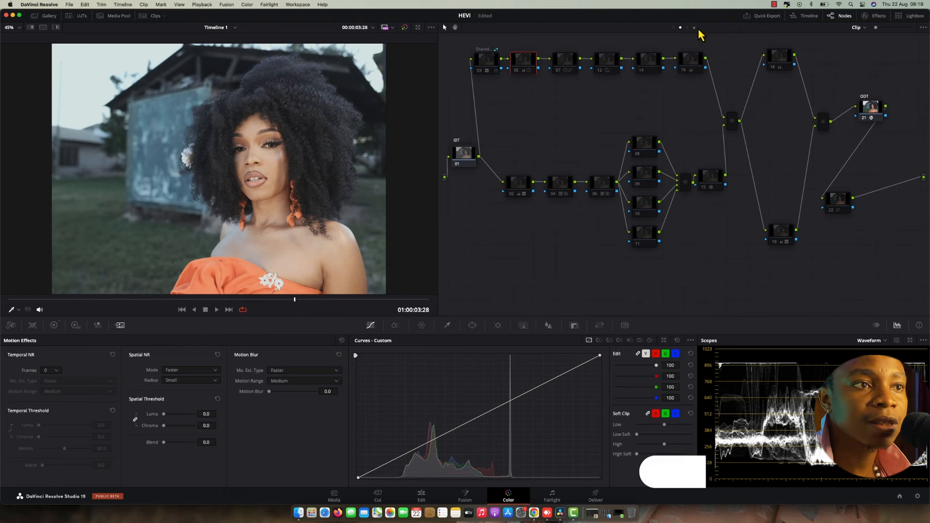
{"action": "left_click", "coordinate": [880, 17]}
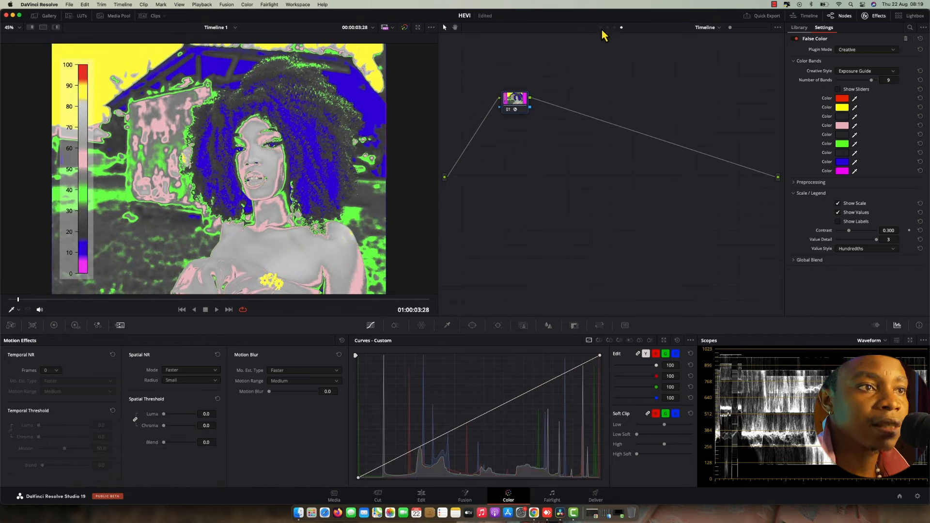
{"action": "left_click", "coordinate": [508, 109]}
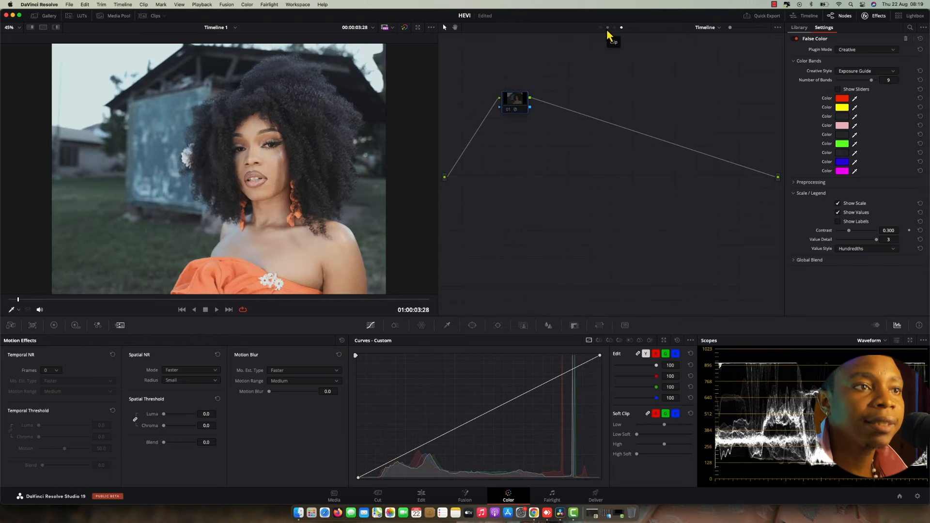
{"action": "left_click", "coordinate": [608, 27]}
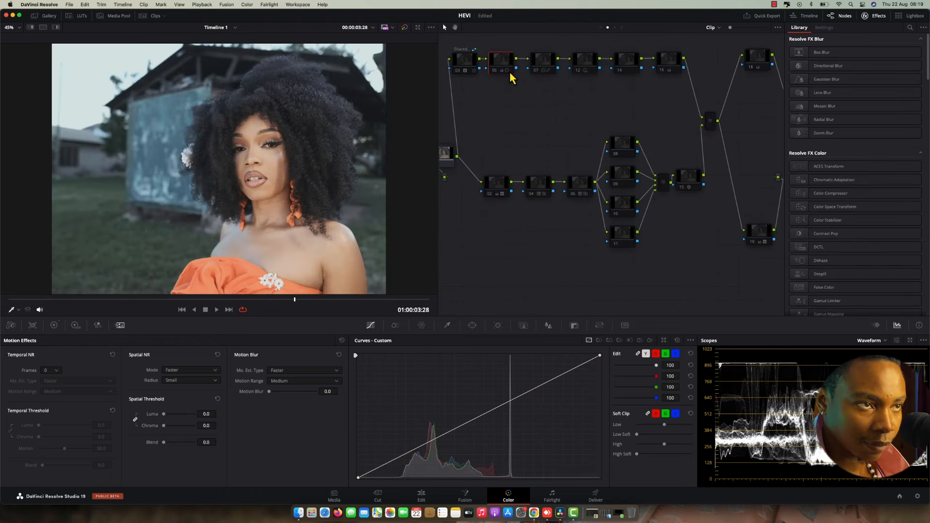
Enable node 05 in the clip graph and review its effect on the portrait full screen.
{"action": "key", "text": "super+d"}
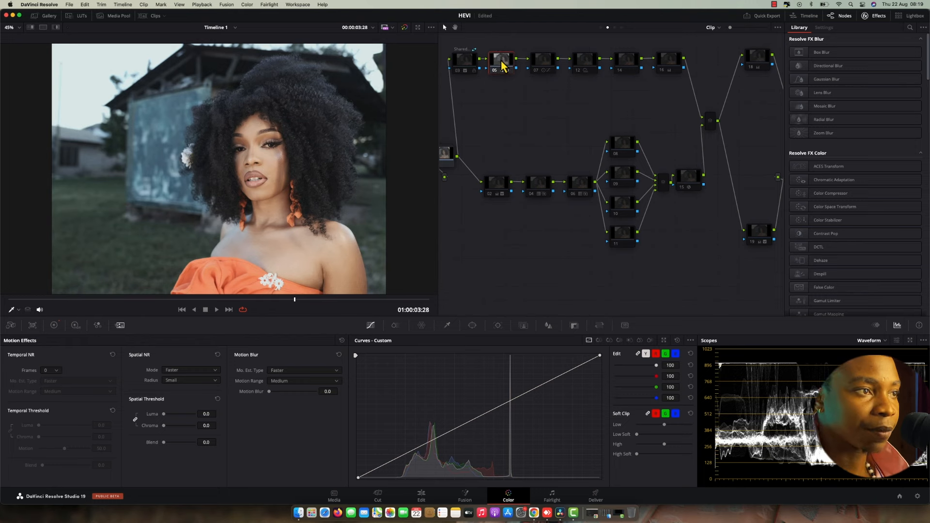
{"action": "key", "text": "super+f"}
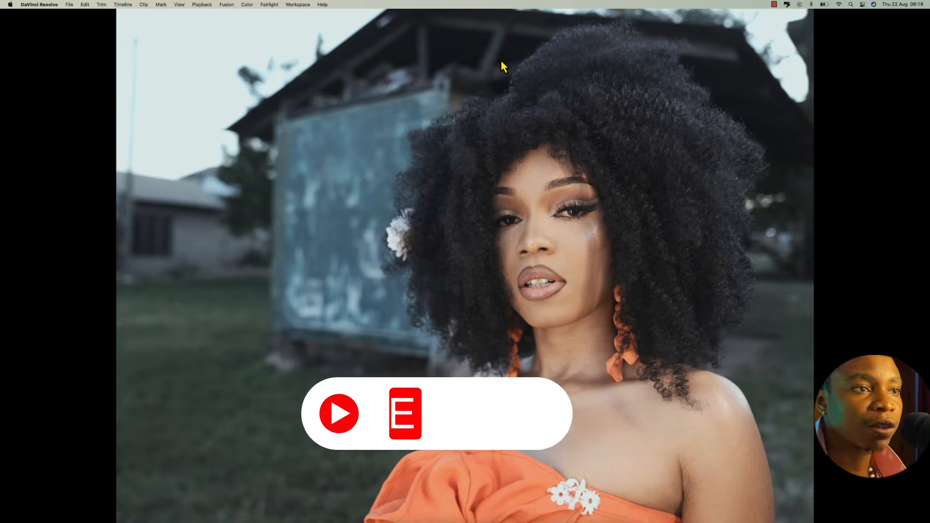
{"action": "key", "text": "super+f"}
{"action": "left_click", "coordinate": [548, 65]}
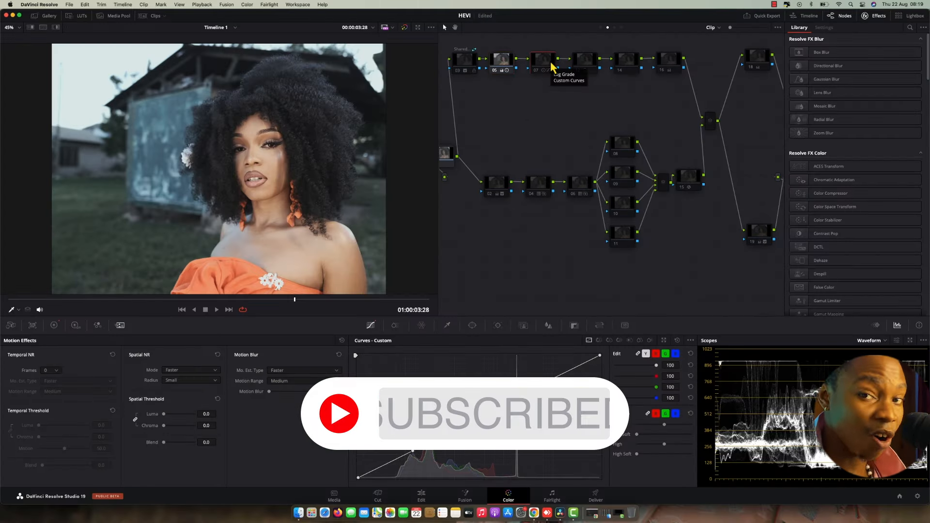
Label node 05 as EXP.
{"action": "left_click", "coordinate": [501, 64]}
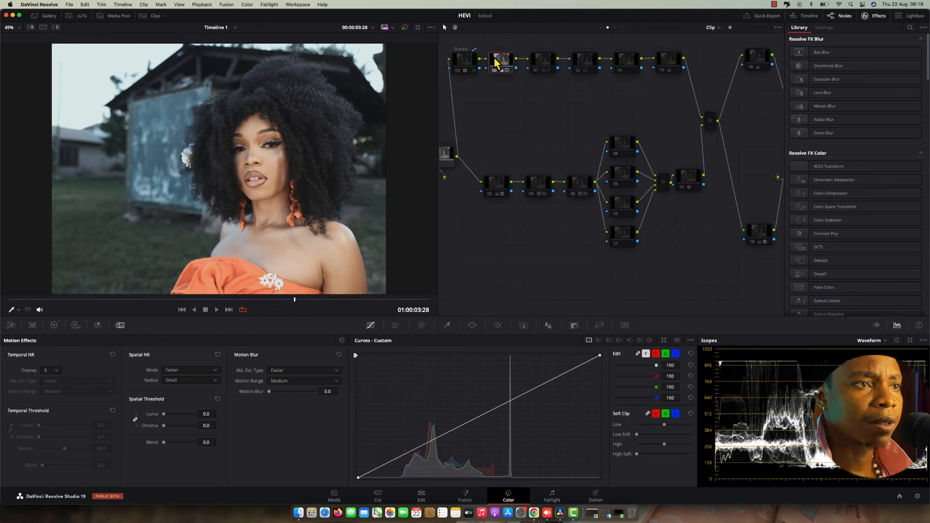
{"action": "right_click", "coordinate": [495, 58]}
{"action": "left_click", "coordinate": [517, 73]}
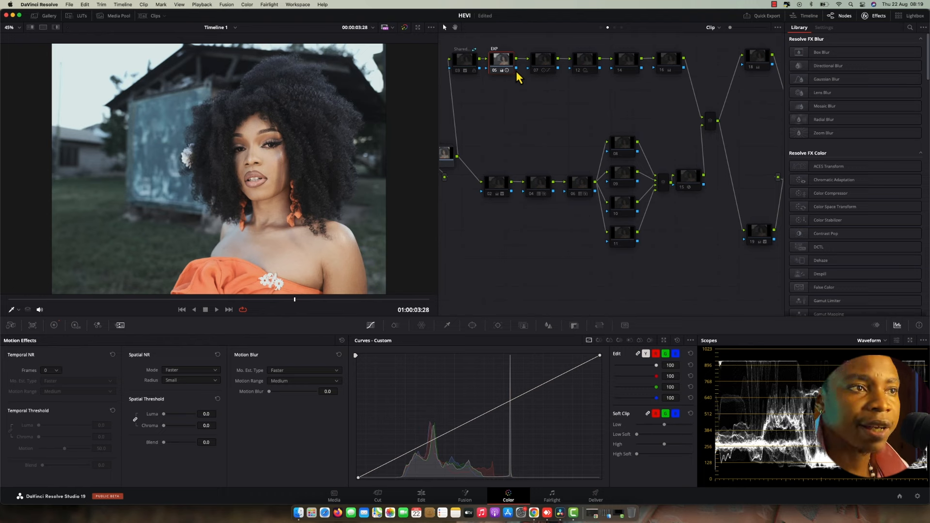
Label node 07 as RATIO and enable it.
{"action": "left_click", "coordinate": [545, 63]}
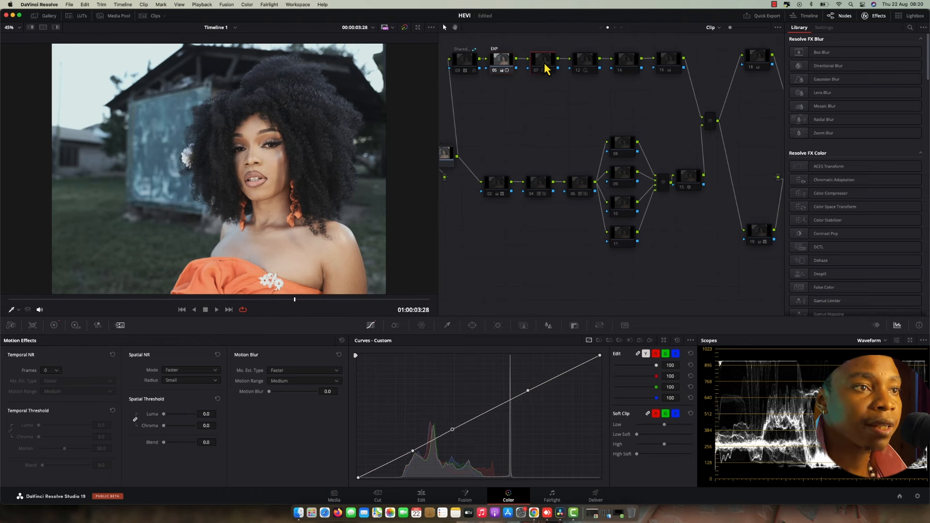
{"action": "right_click", "coordinate": [544, 62]}
{"action": "left_click", "coordinate": [564, 79]}
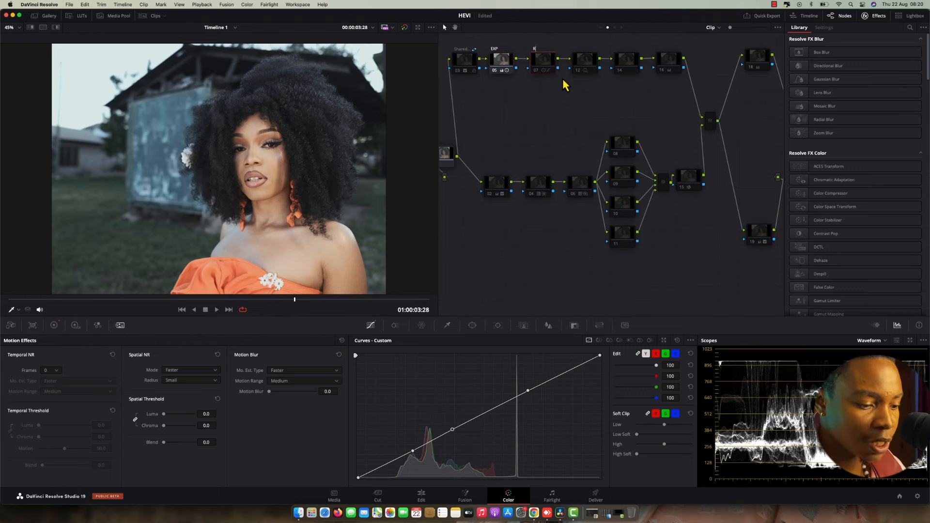
{"action": "type", "text": "RATIO"}
{"action": "key", "text": "Return"}
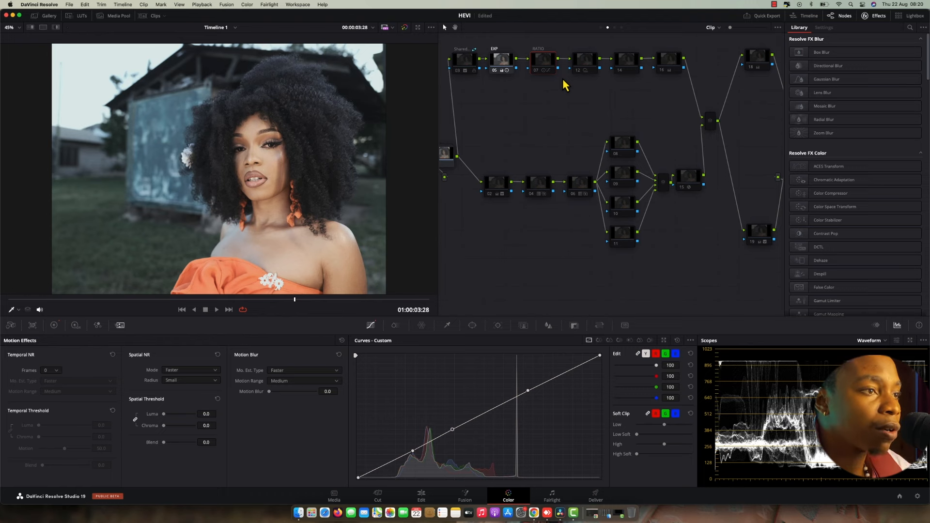
{"action": "key", "text": "super+d"}
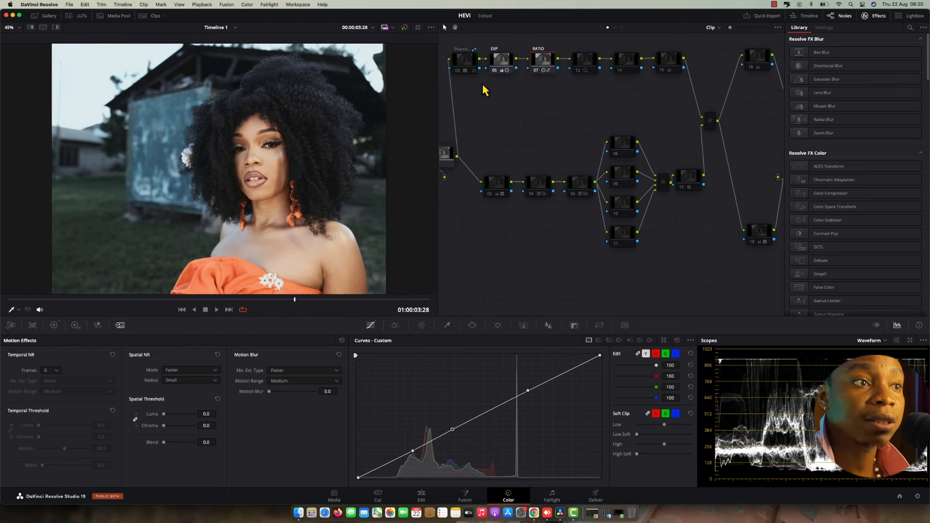
Show the primary color wheels for the EXP node and set its master Lift to -0.04.
{"action": "left_click", "coordinate": [501, 63]}
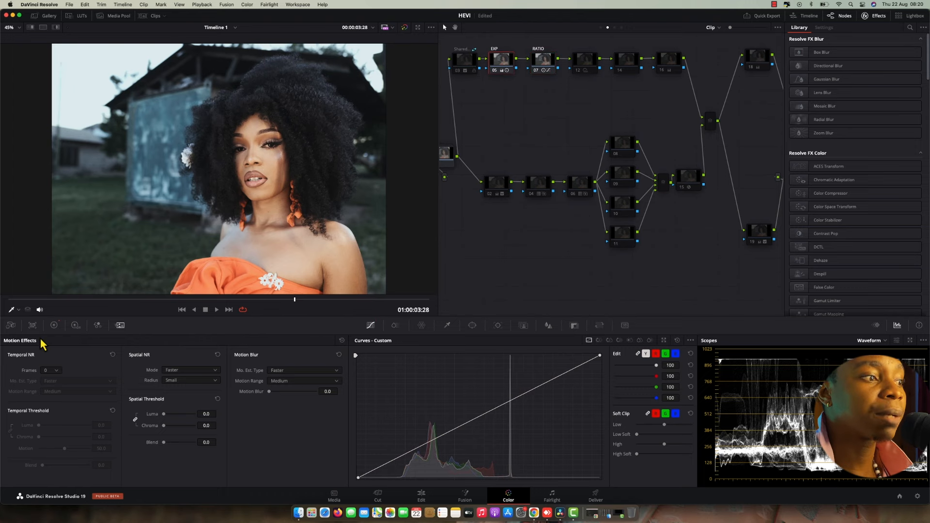
{"action": "left_click", "coordinate": [54, 325]}
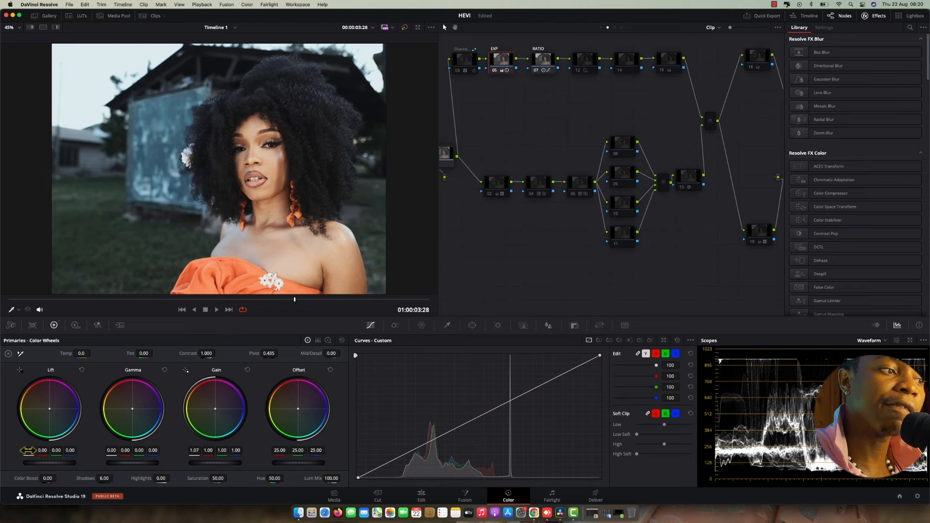
{"action": "left_click_drag", "start_coordinate": [28, 451], "coordinate": [23, 450]}
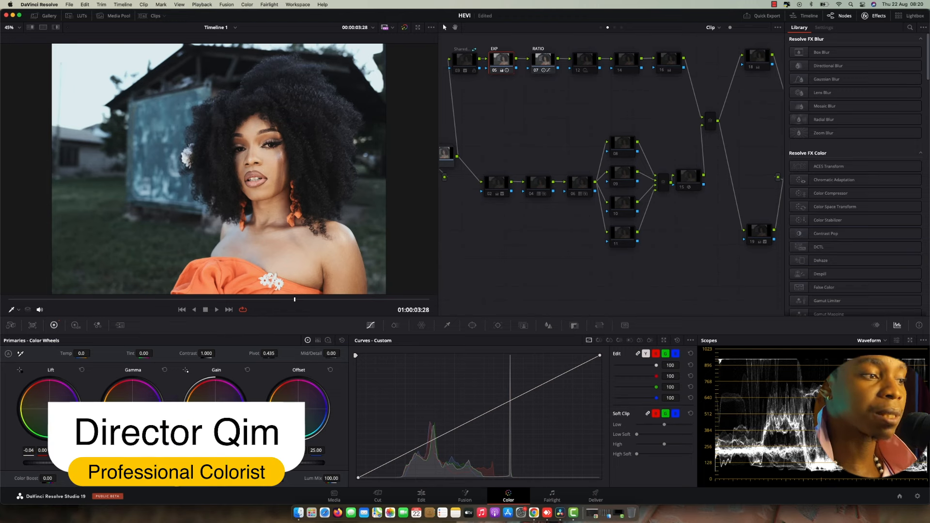
Examine the RATIO node's contrast and pivot in the primary wheels, along with its HDR wheels.
{"action": "left_click", "coordinate": [535, 70]}
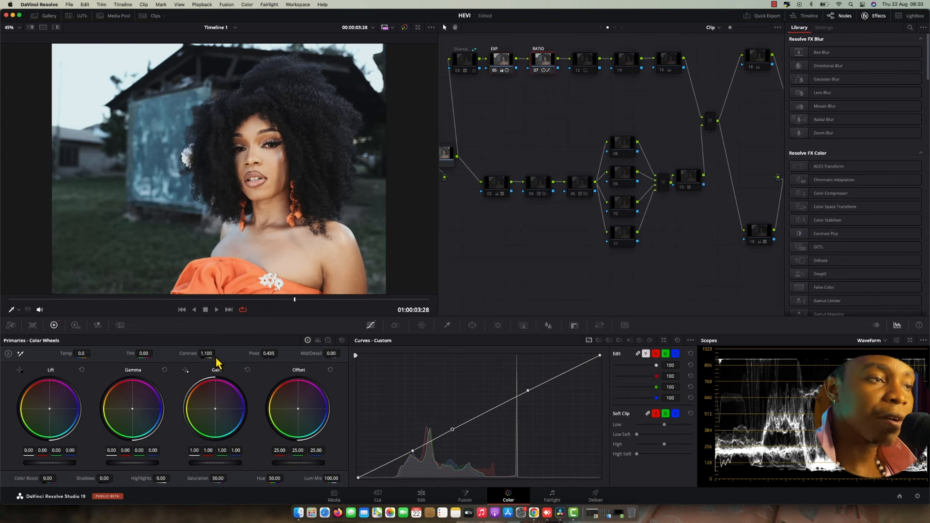
{"action": "left_click", "coordinate": [75, 325]}
{"action": "left_click", "coordinate": [54, 326]}
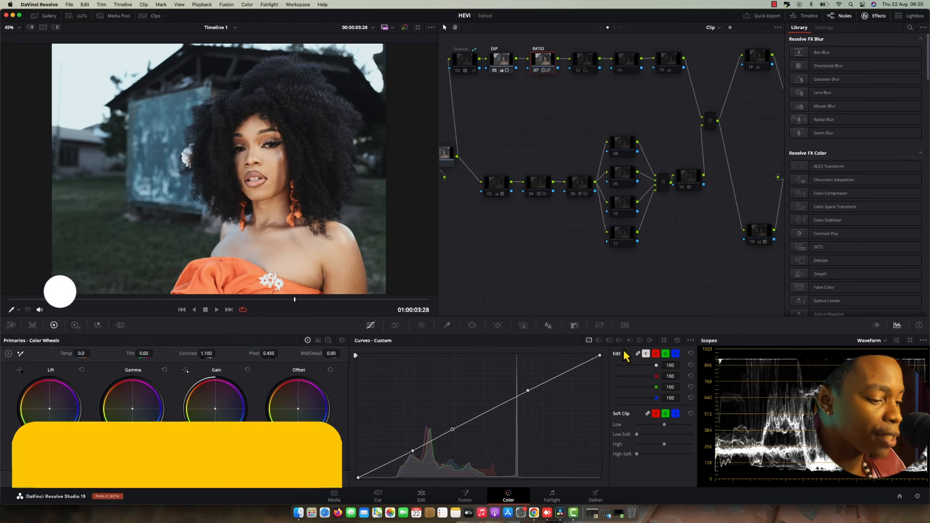
Compare the portrait with the RATIO node off and on, and view the result full screen.
{"action": "key", "text": "ctrl+d"}
{"action": "key", "text": "ctrl+d"}
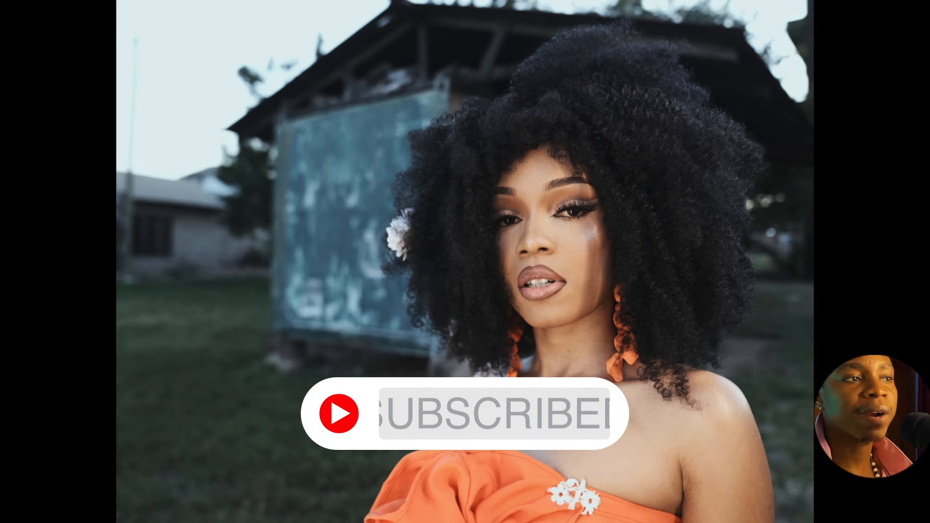
{"action": "mouse_move", "coordinate": [374, 285]}
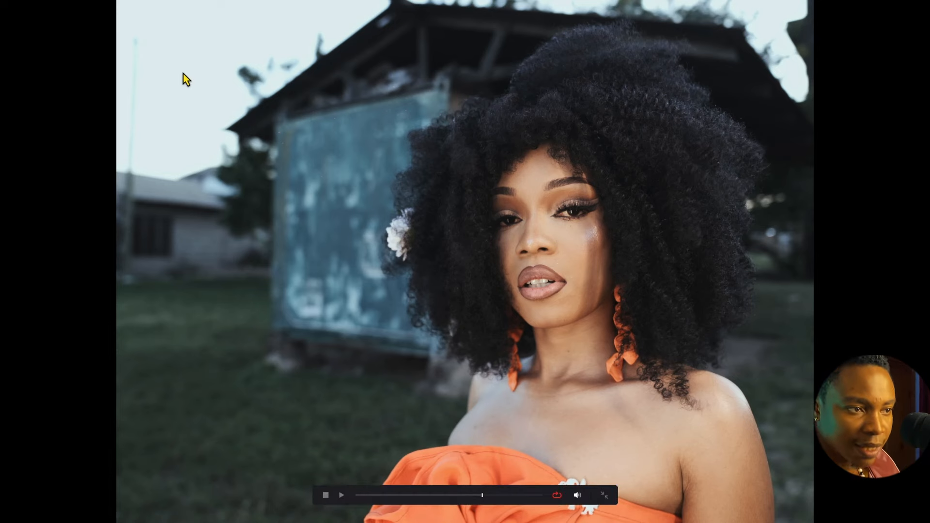
{"action": "key", "text": "Escape"}
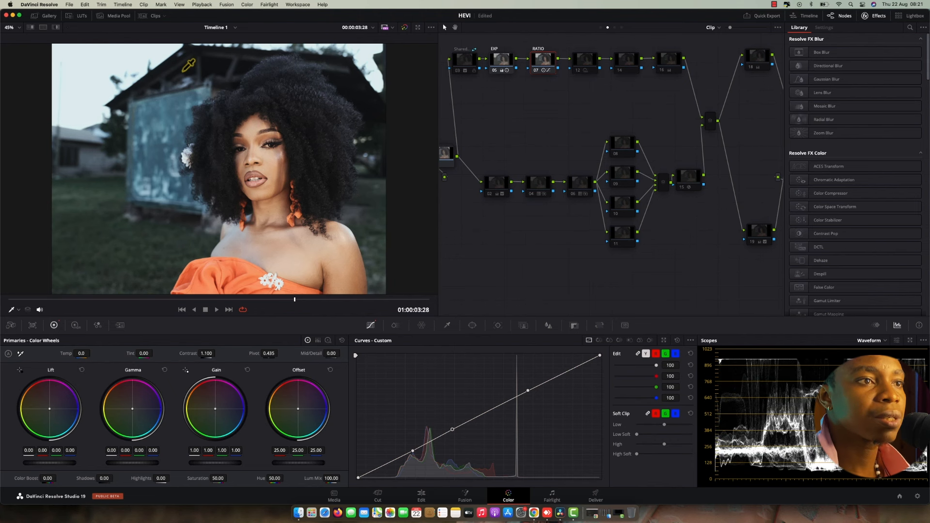
Enable node 12 after the RATIO node and show its High Dynamic Range color wheels.
{"action": "left_click", "coordinate": [590, 59]}
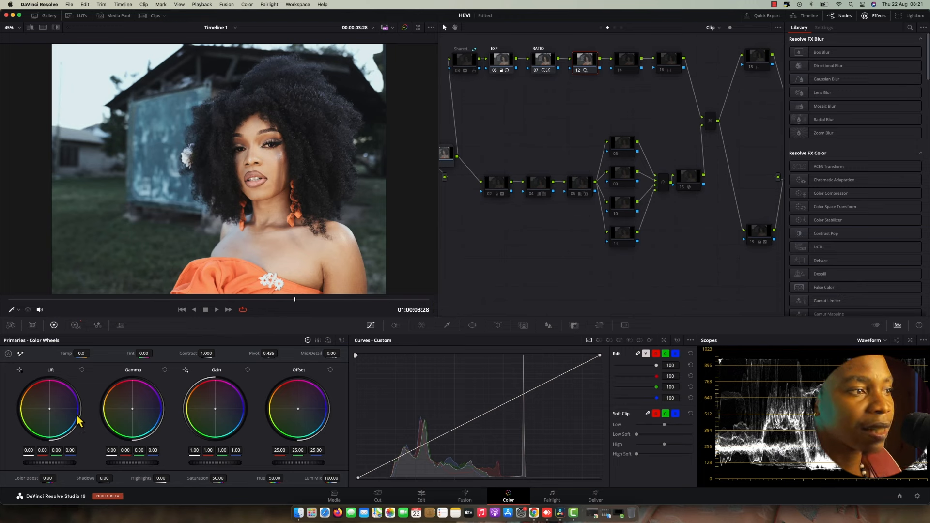
{"action": "left_click", "coordinate": [75, 325]}
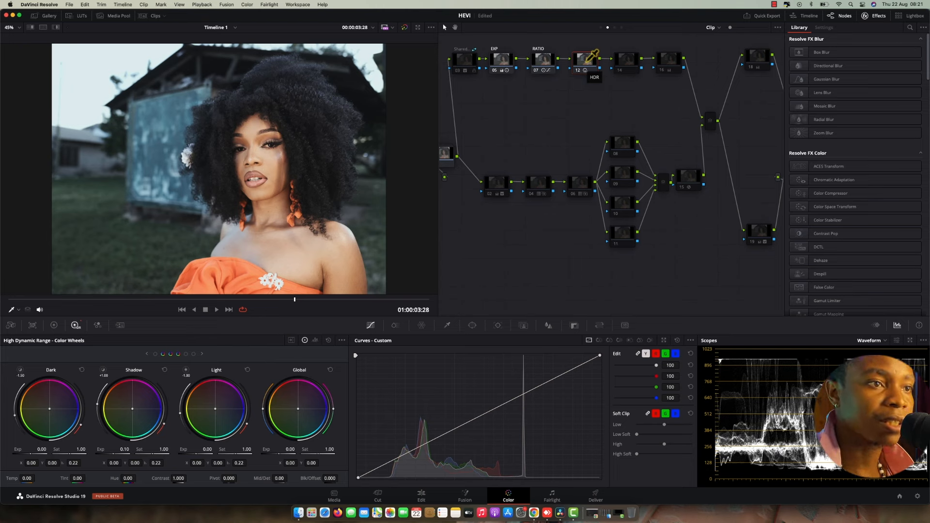
{"action": "left_click", "coordinate": [537, 178]}
Label node 12, the one after the RATIO node, as CLEAN.
{"action": "left_click", "coordinate": [580, 62]}
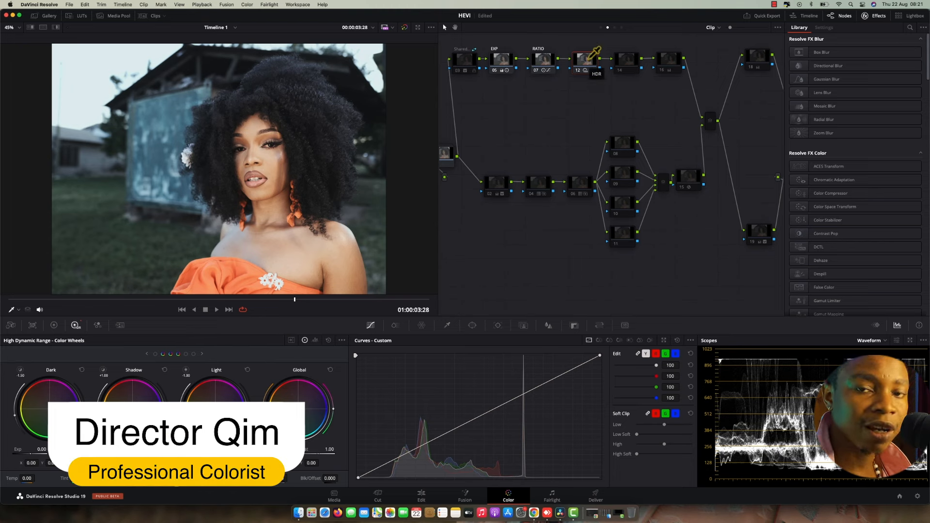
{"action": "right_click", "coordinate": [593, 56]}
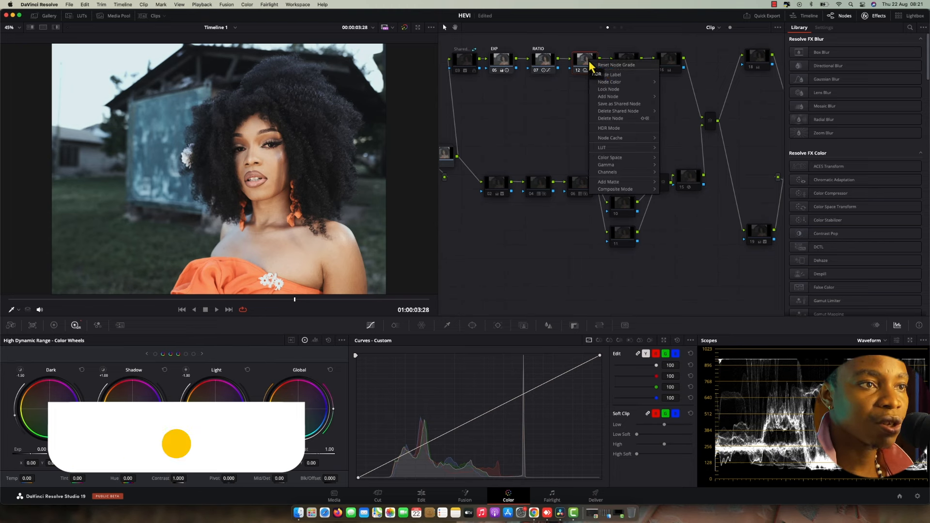
{"action": "left_click", "coordinate": [608, 76]}
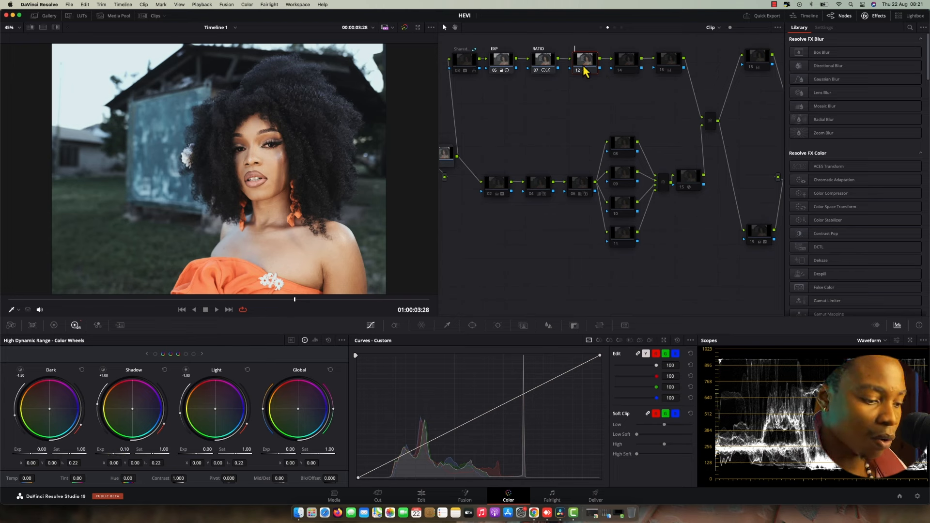
{"action": "type", "text": "CLEA"}
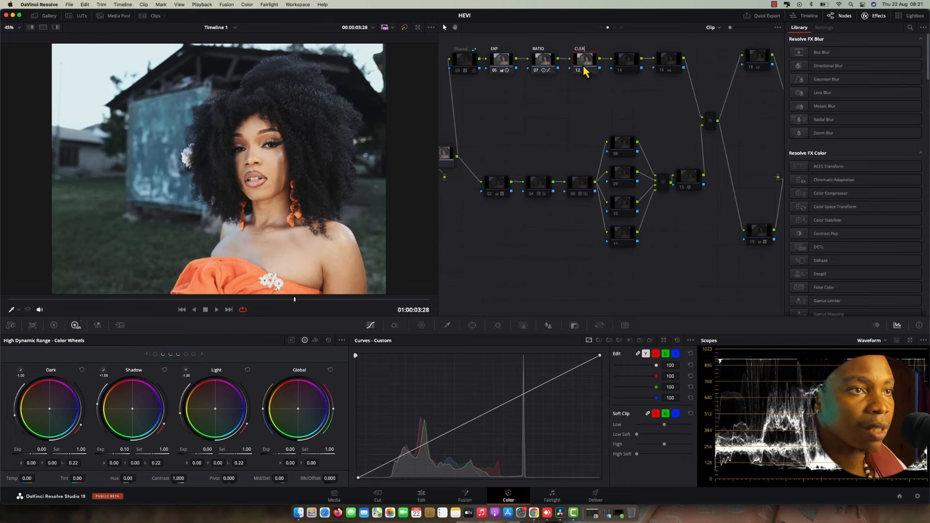
{"action": "type", "text": "N"}
{"action": "key", "text": "Return"}
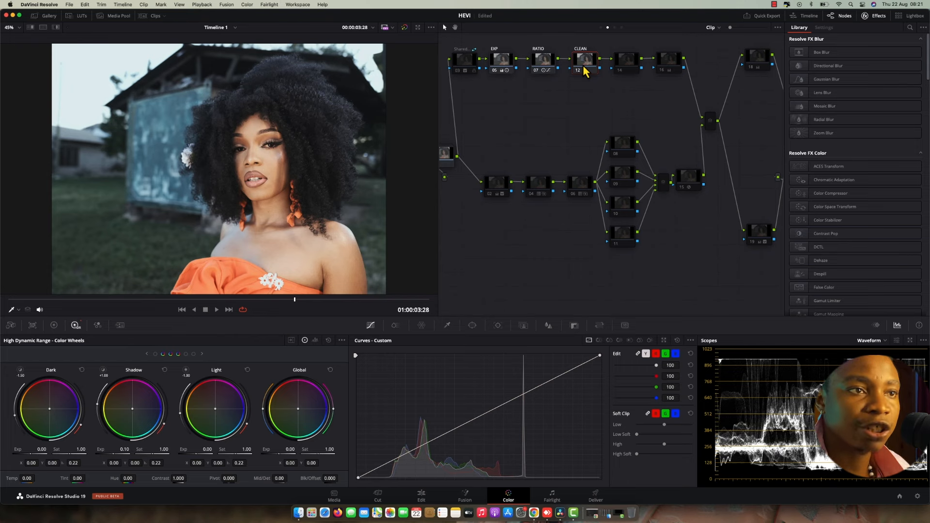
Enable node 14 after the CLEAN node and label it WB.
{"action": "left_click", "coordinate": [623, 68]}
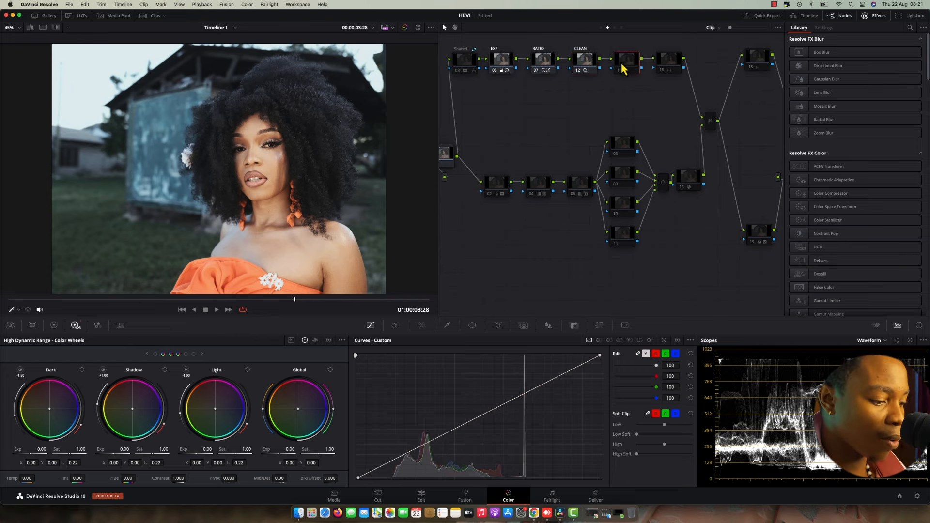
{"action": "right_click", "coordinate": [624, 67]}
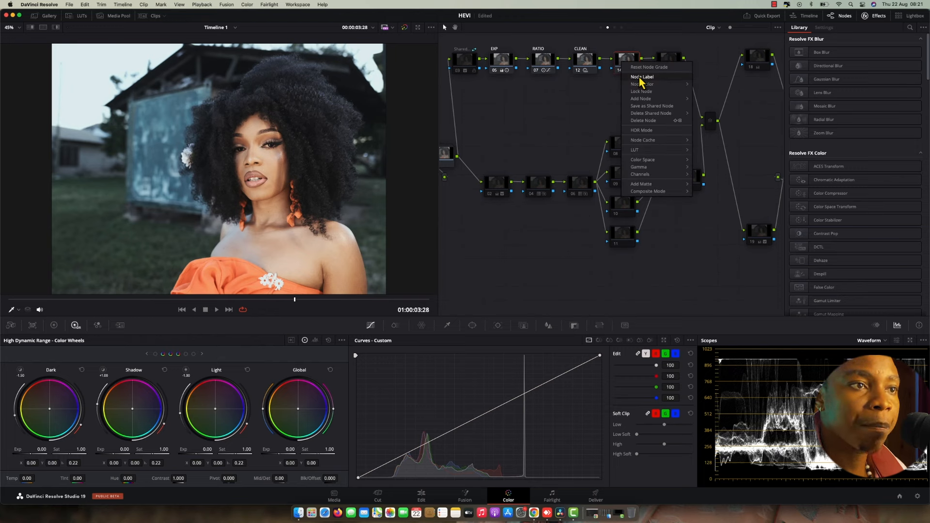
{"action": "left_click", "coordinate": [640, 80]}
{"action": "type", "text": "WB"}
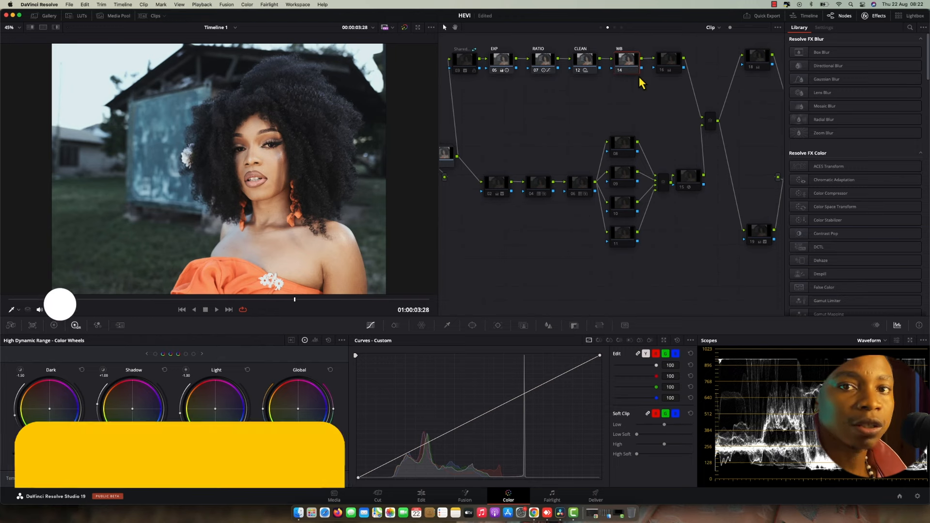
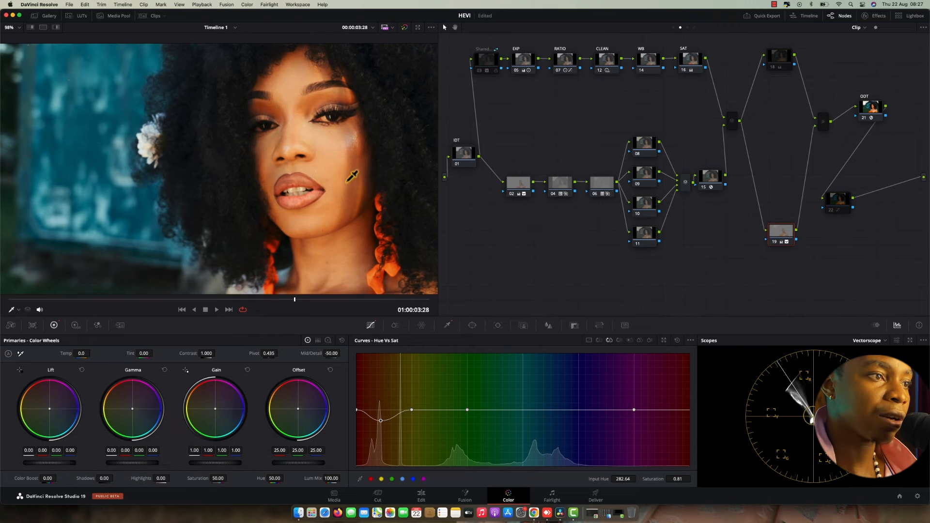
Enable node 18, the upper of the two parallel nodes before the ODT.
{"action": "scroll", "coordinate": [352, 177], "scroll_direction": "up", "scroll_amount": 5}
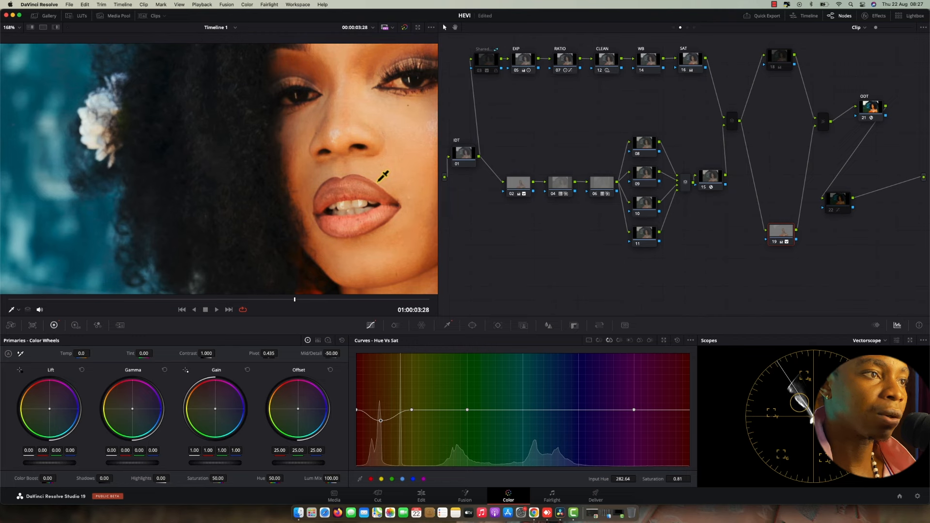
{"action": "key", "text": "shift+z"}
{"action": "left_click", "coordinate": [781, 52]}
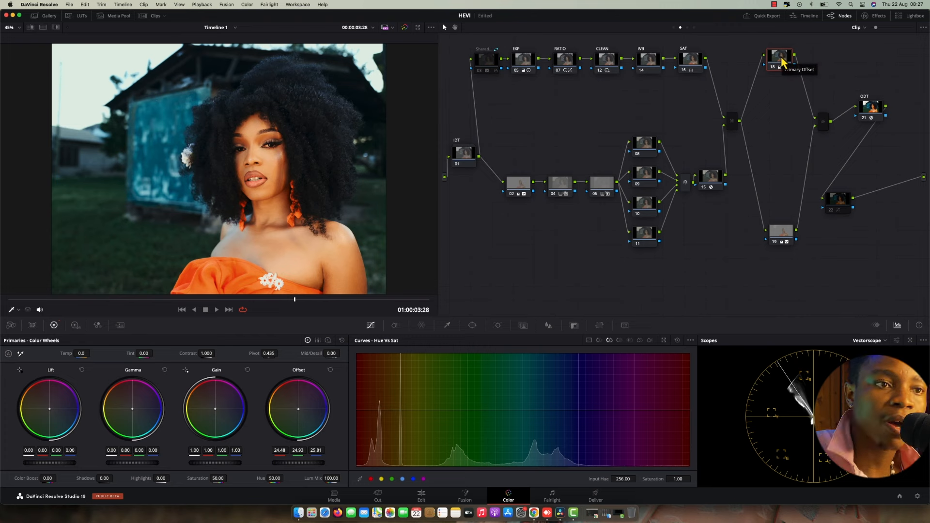
Enable node 22 after the ODT with its Hue Vs Hue curve shown, comparing the portrait with the node off and on.
{"action": "left_click", "coordinate": [843, 202]}
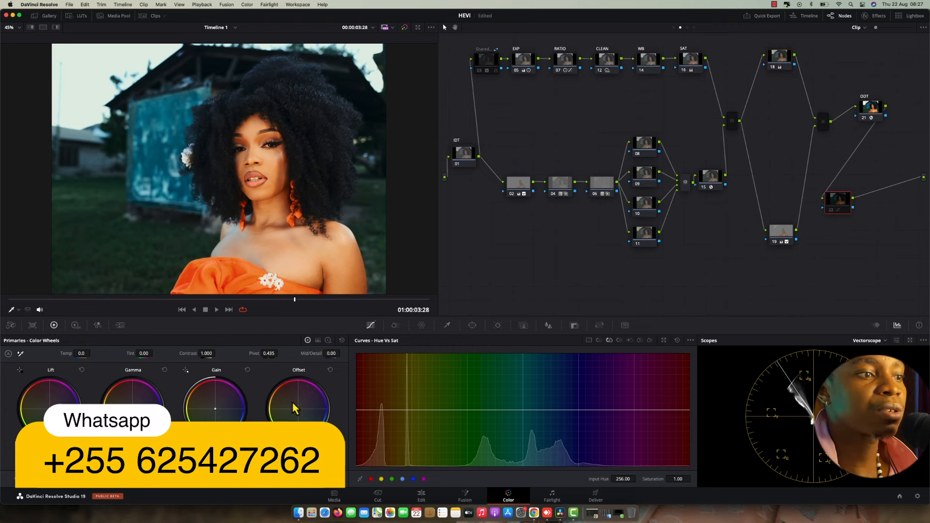
{"action": "left_click", "coordinate": [599, 341]}
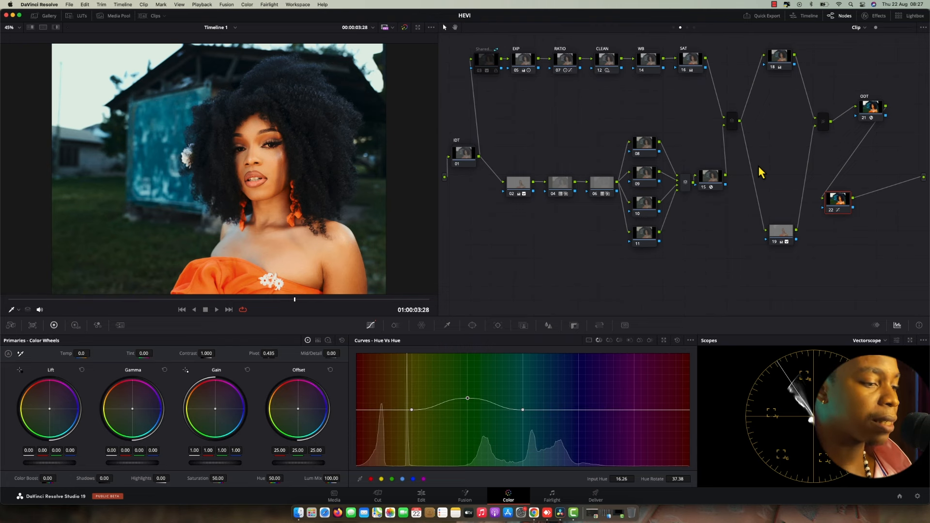
{"action": "key", "text": "ctrl+d"}
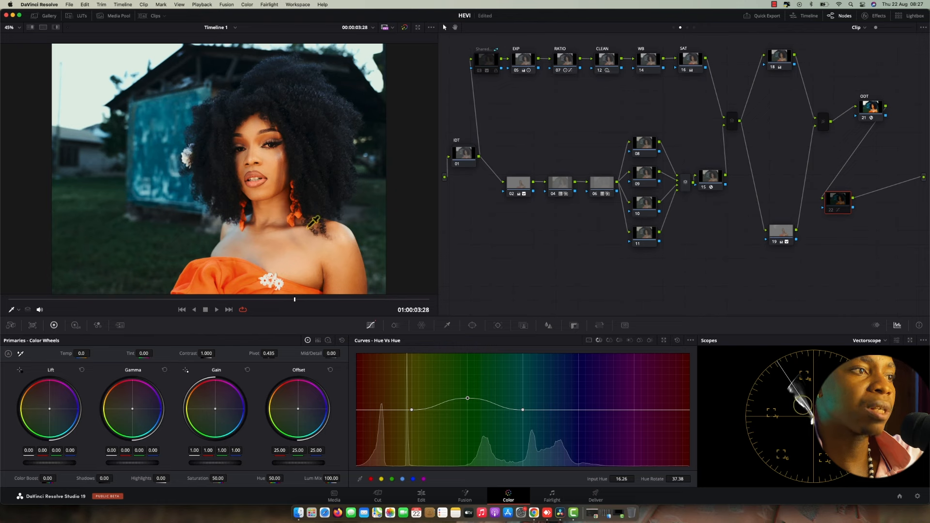
{"action": "key", "text": "ctrl+d"}
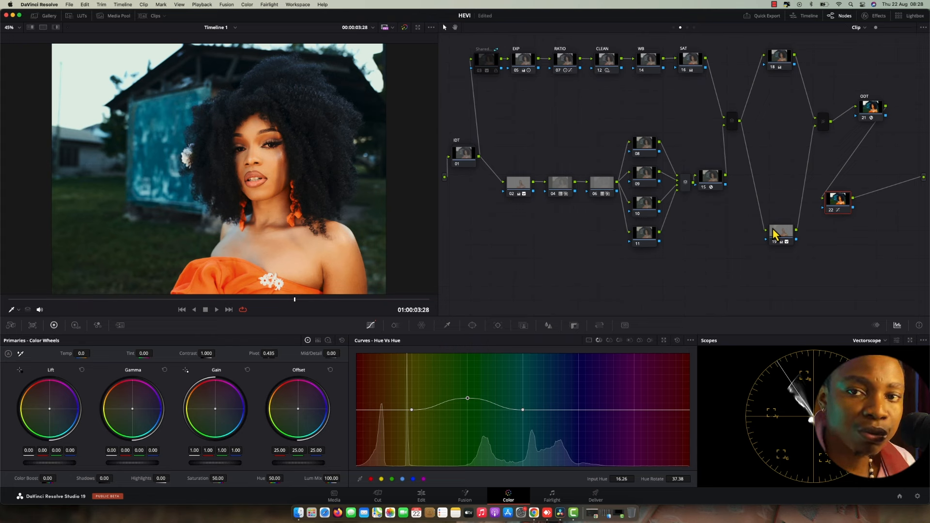
Switch to the Group Post-Clip node graph and enable its node 02.
{"action": "left_click", "coordinate": [687, 27]}
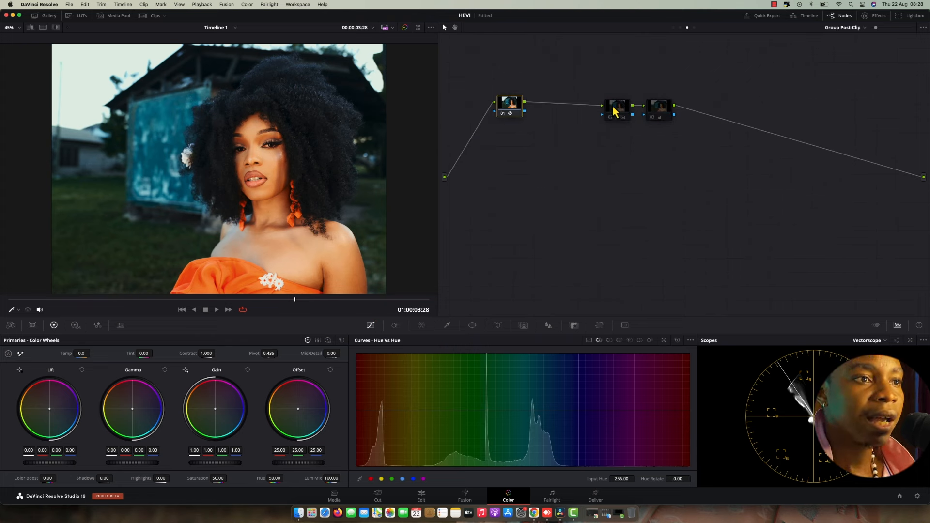
{"action": "left_click", "coordinate": [627, 104]}
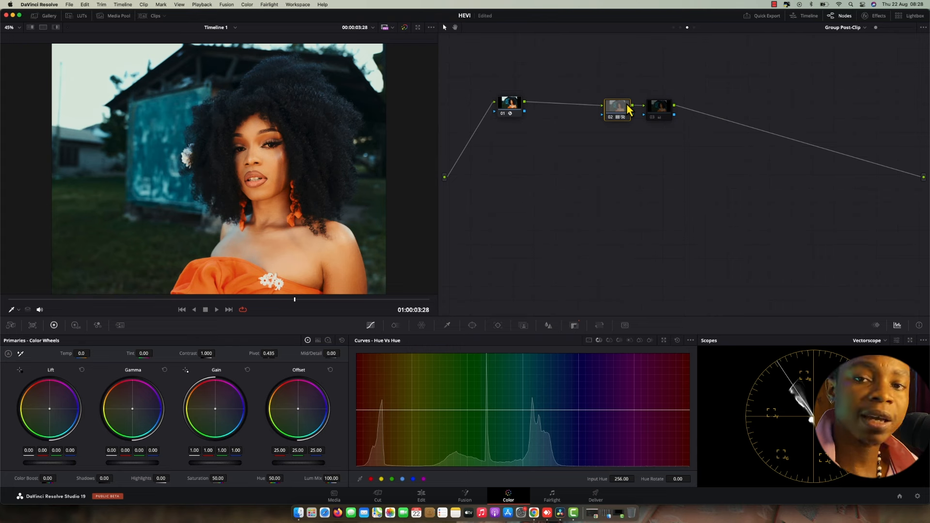
Enable node 03 in the Group Post-Clip graph after checking its node options, and view the portrait full screen.
{"action": "left_click", "coordinate": [669, 109]}
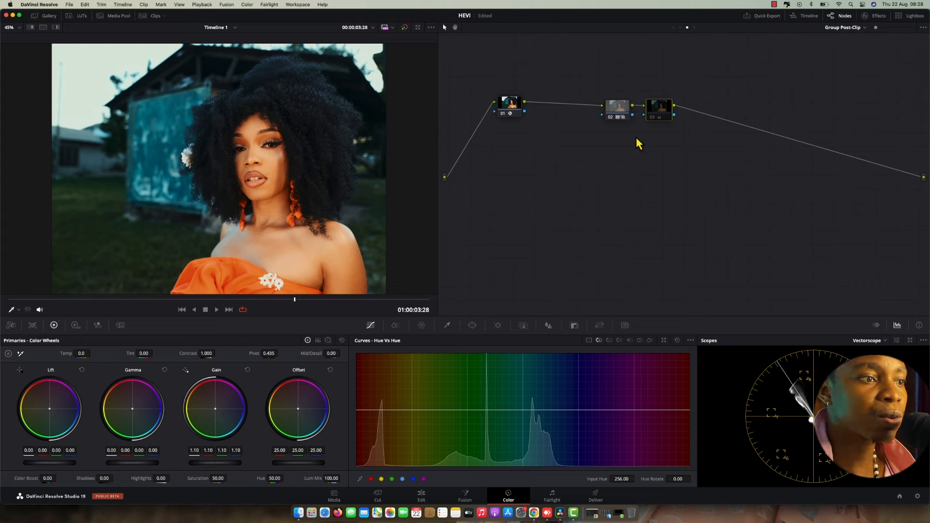
{"action": "right_click", "coordinate": [663, 110]}
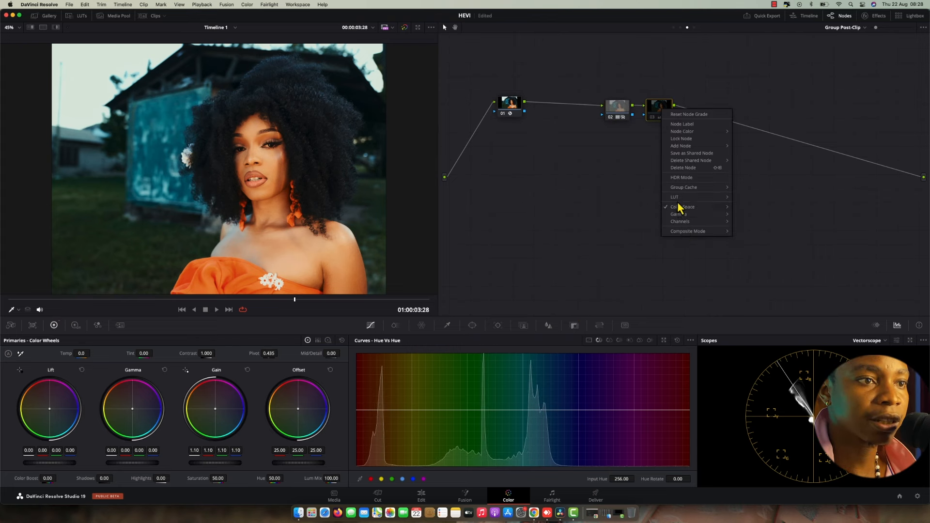
{"action": "mouse_move", "coordinate": [681, 210]}
{"action": "left_click", "coordinate": [796, 162]}
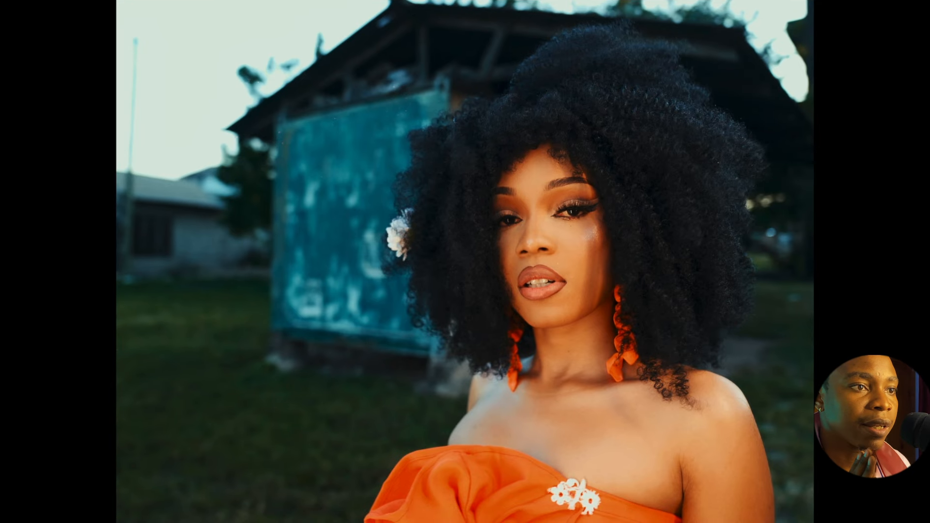
{"action": "key", "text": "Escape"}
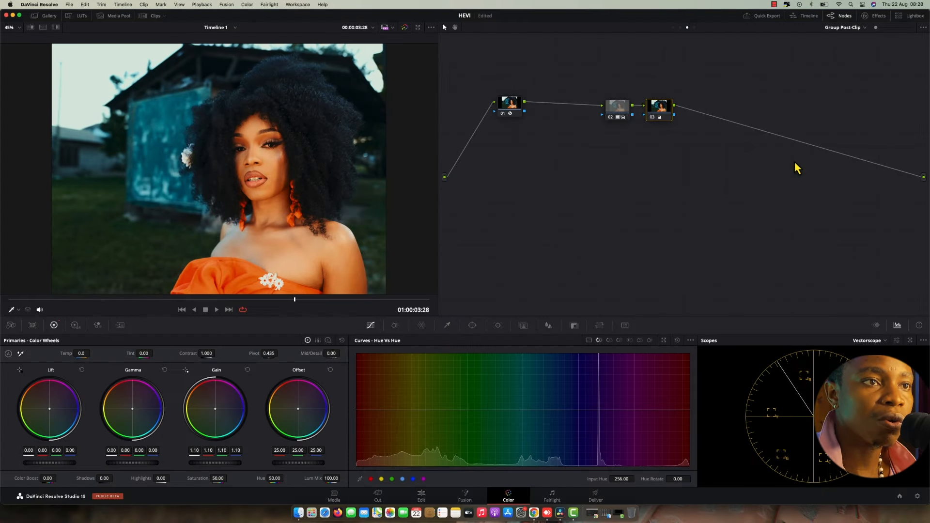
Return to the Clip node graph and compare the portrait with all grades bypassed and active.
{"action": "left_click", "coordinate": [681, 27]}
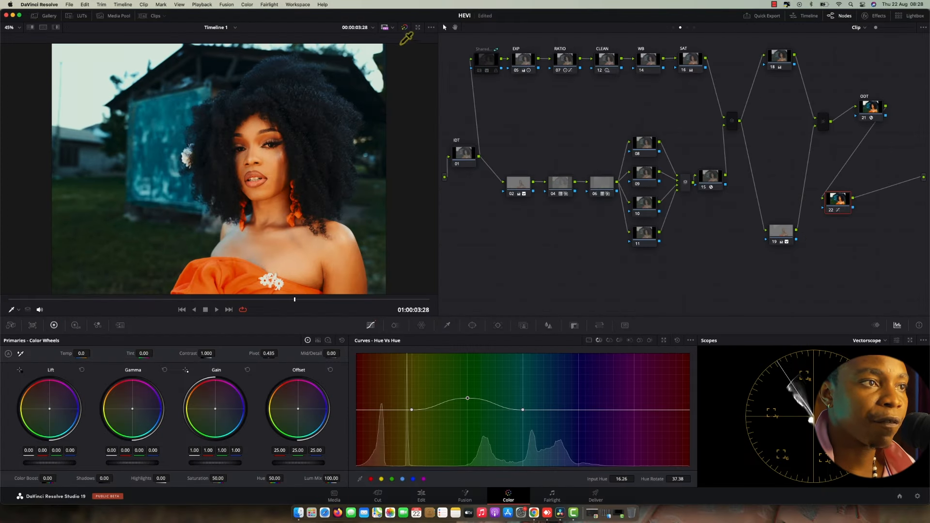
{"action": "left_click", "coordinate": [404, 27]}
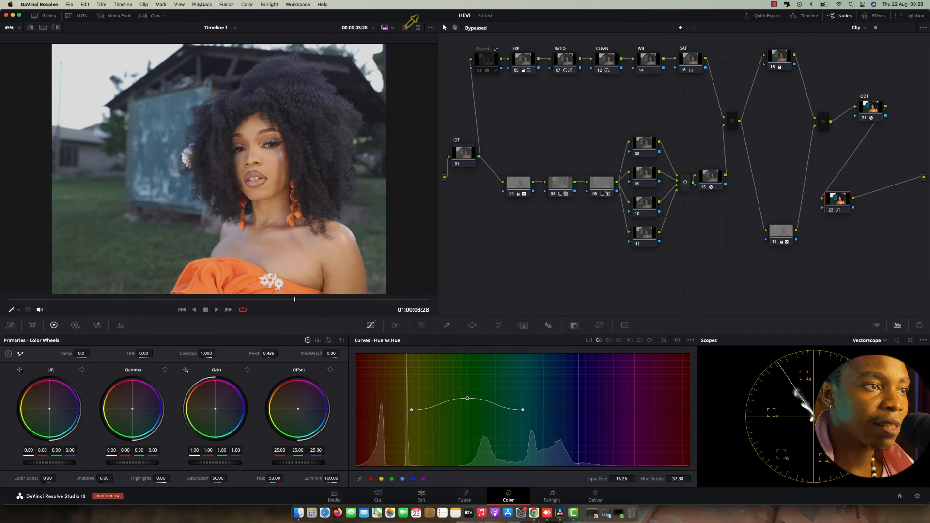
{"action": "left_click", "coordinate": [404, 27]}
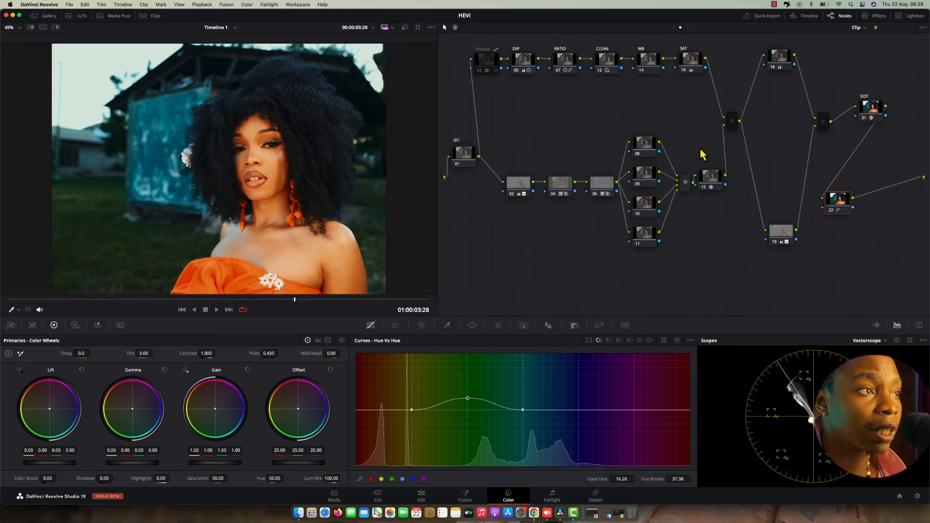
Delete all stills from the Stills 1 gallery album.
{"action": "left_click", "coordinate": [46, 16]}
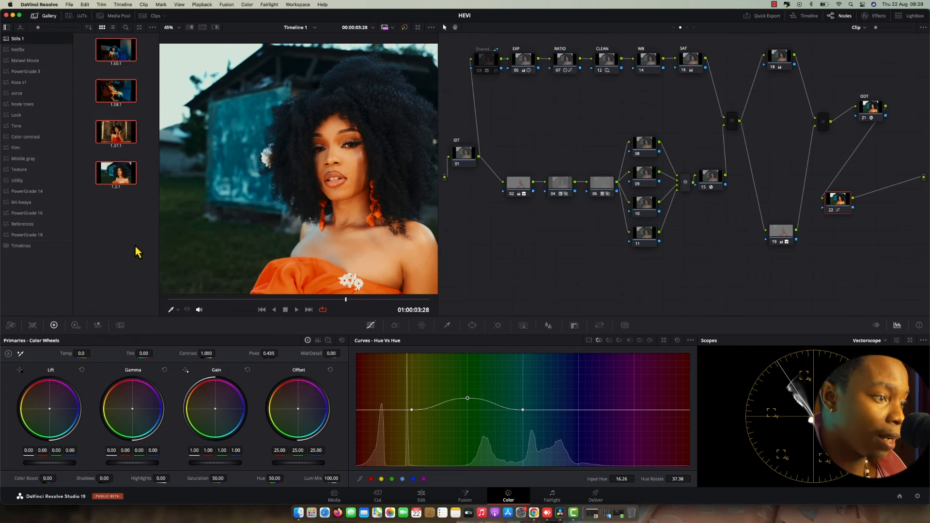
{"action": "key", "text": "Delete"}
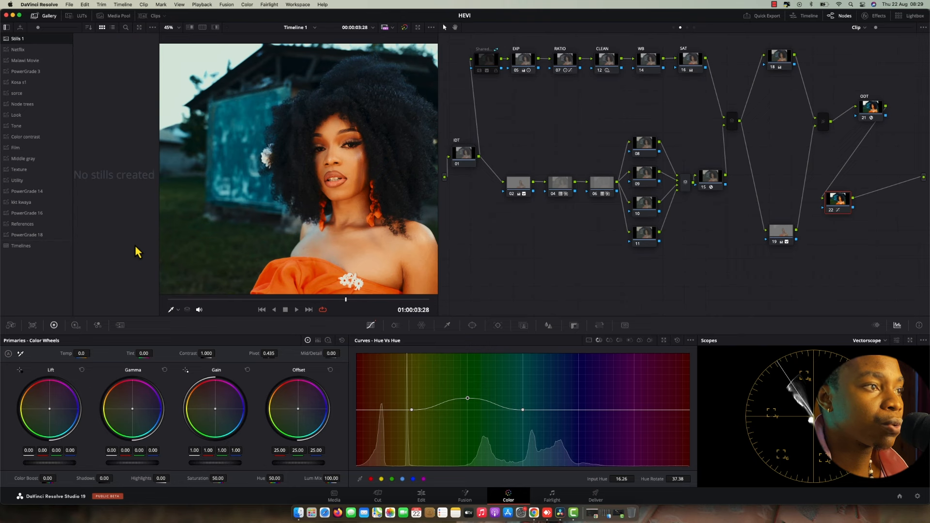
{"action": "left_click", "coordinate": [38, 16]}
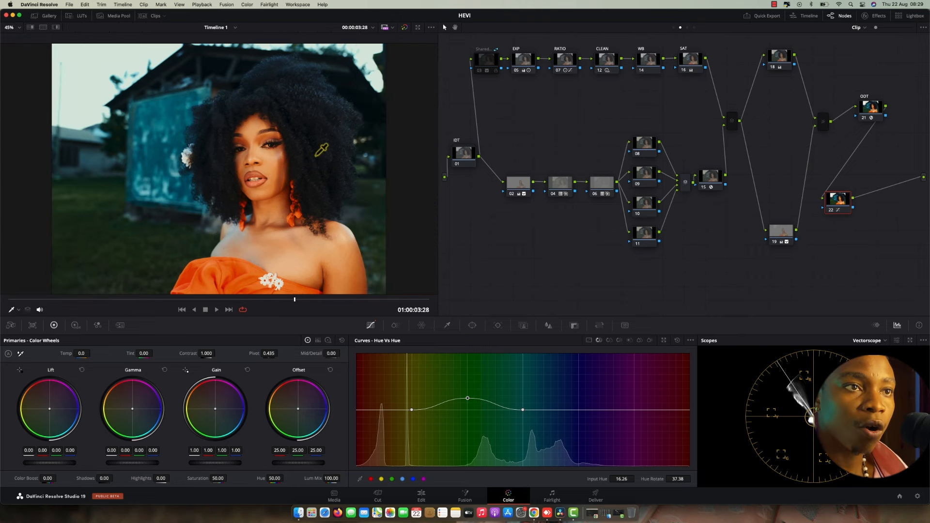
Grab a still of the finished portrait grade and check it in the gallery.
{"action": "right_click", "coordinate": [248, 175]}
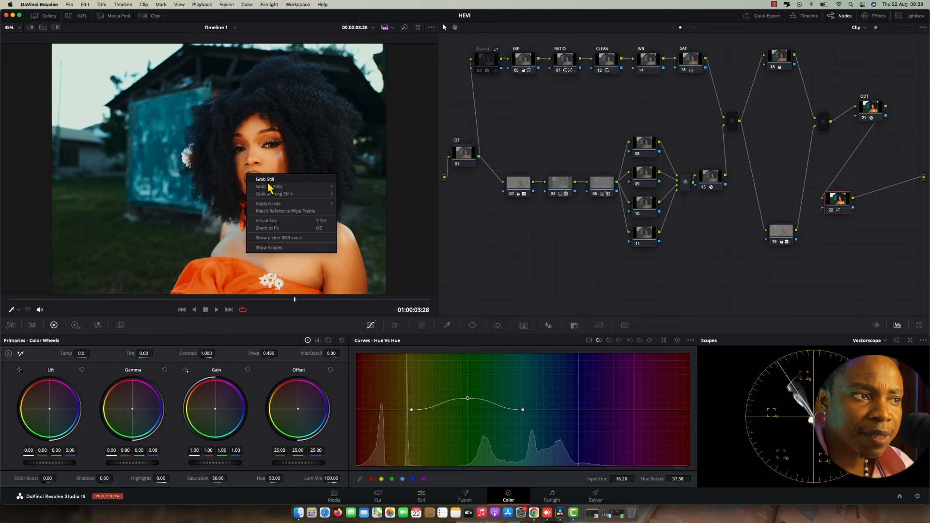
{"action": "left_click", "coordinate": [270, 187]}
{"action": "left_click", "coordinate": [42, 17]}
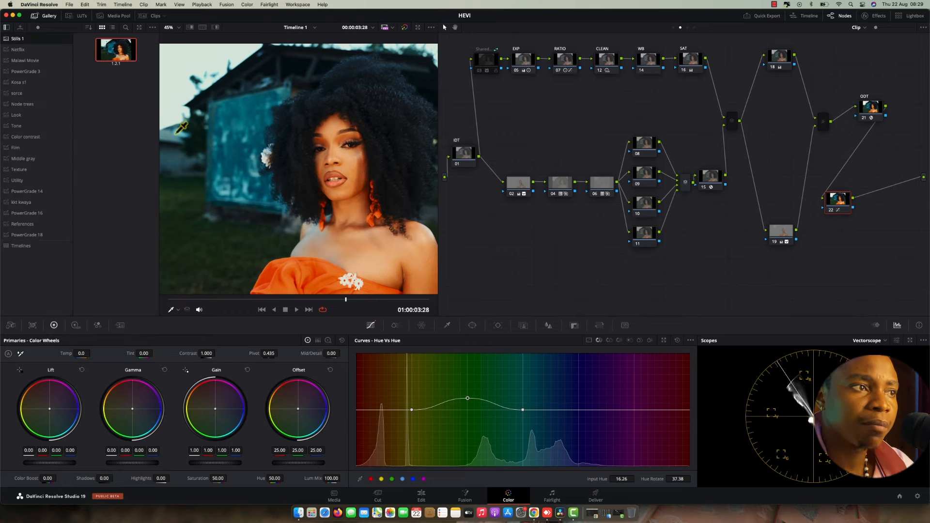
{"action": "left_click", "coordinate": [56, 16]}
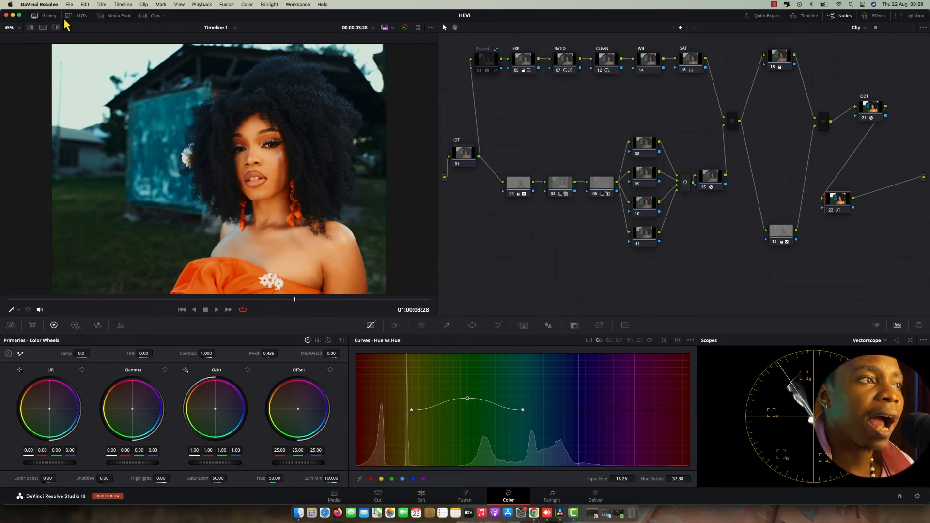
Show the clip thumbnails and review the red-dress shots, ending on clip 37 at 01:01:17:00.
{"action": "left_click", "coordinate": [155, 16]}
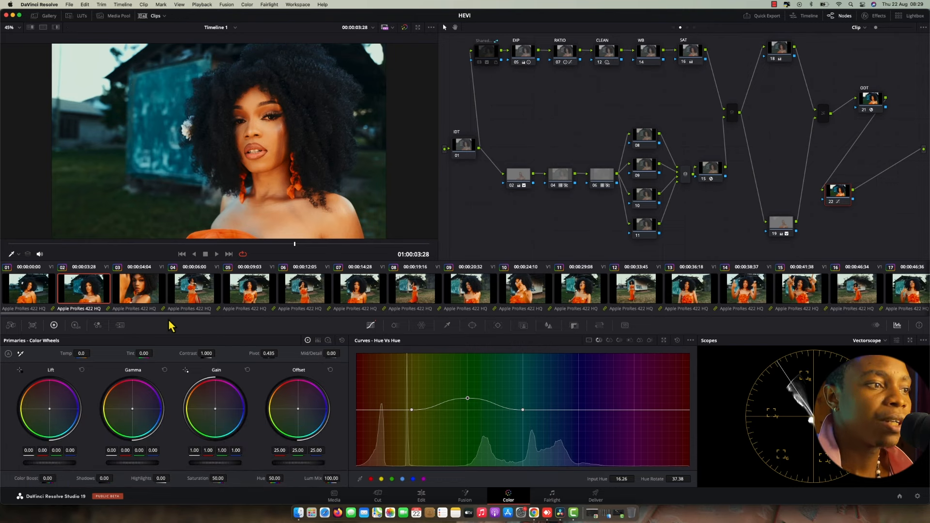
{"action": "left_click_drag", "start_coordinate": [170, 321], "coordinate": [538, 326]}
{"action": "left_click", "coordinate": [831, 298]}
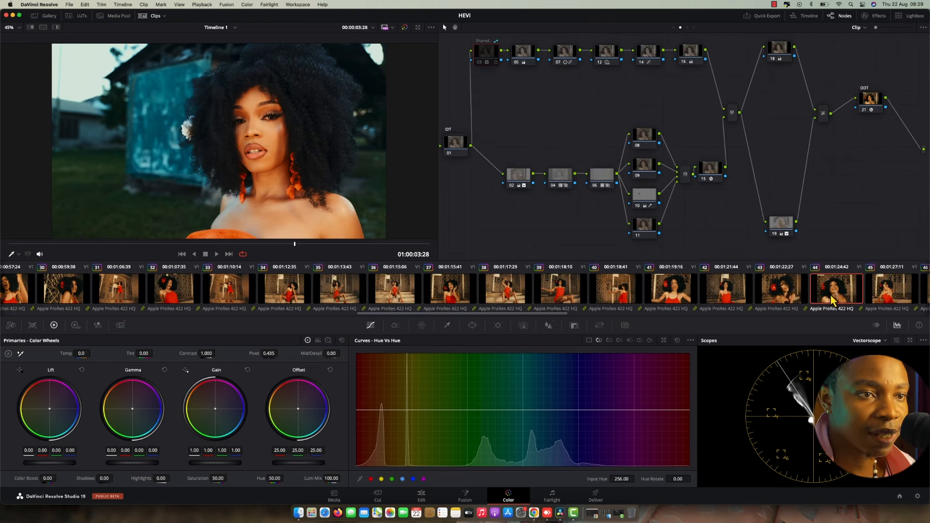
{"action": "left_click", "coordinate": [777, 295]}
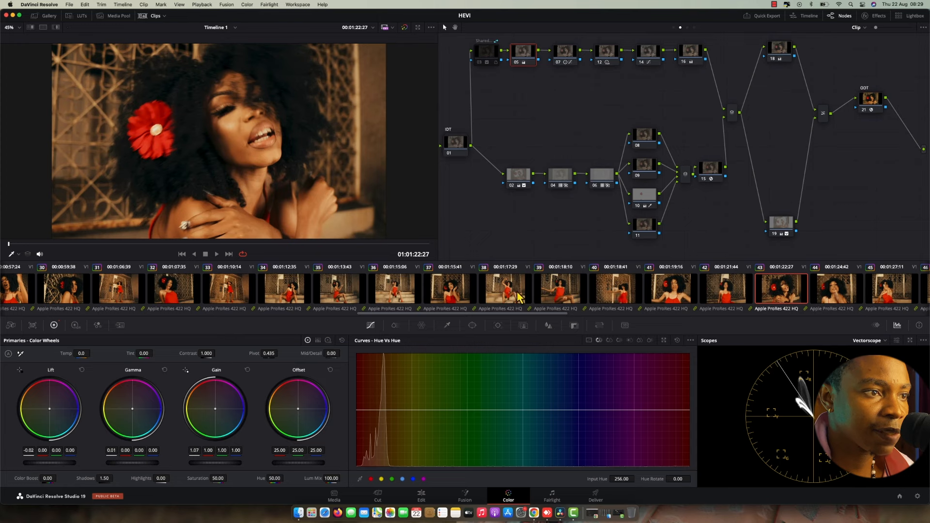
{"action": "left_click", "coordinate": [459, 297]}
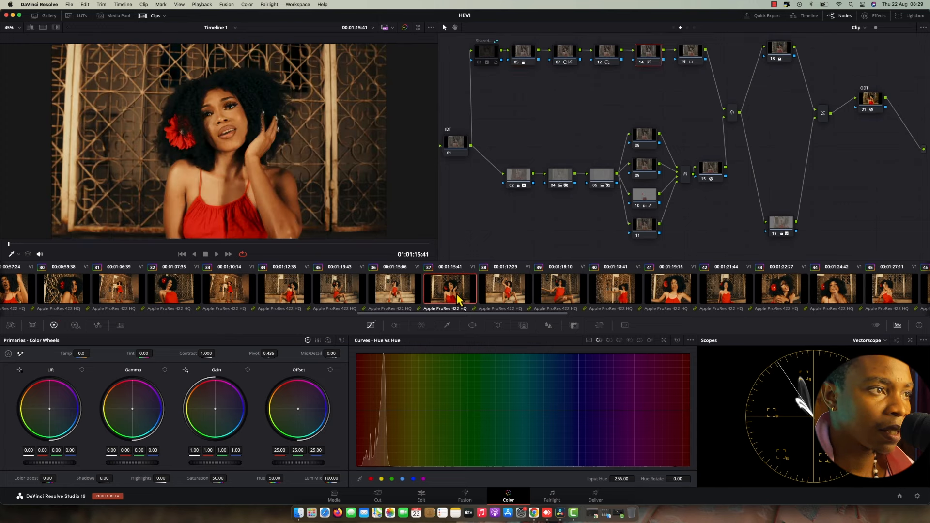
{"action": "left_click", "coordinate": [295, 248]}
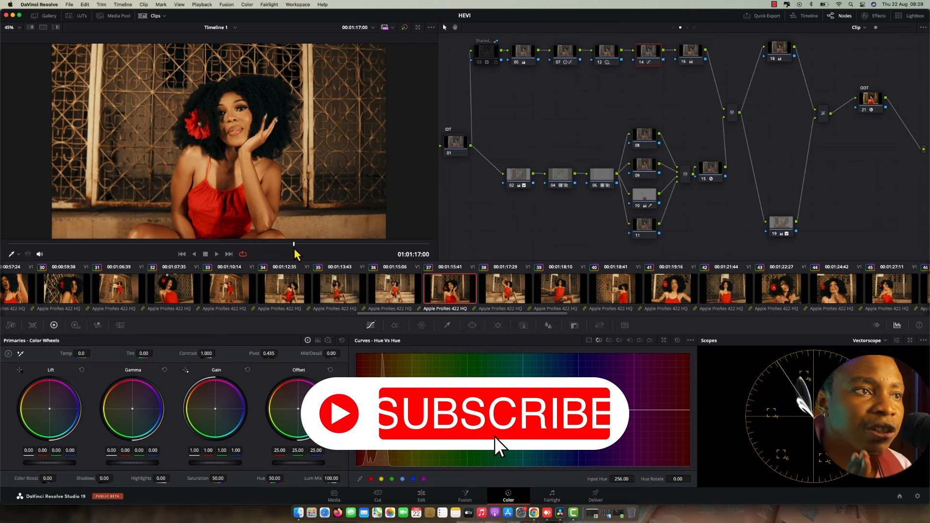
Try applying the saved portrait still's grade to clip 37 and check the picture full screen.
{"action": "left_click", "coordinate": [36, 16]}
{"action": "right_click", "coordinate": [132, 53]}
{"action": "left_click", "coordinate": [154, 70]}
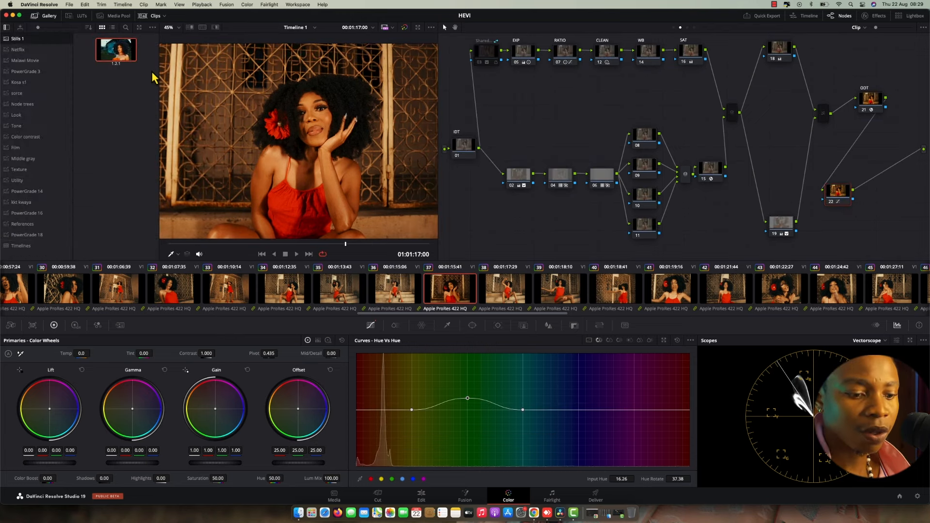
{"action": "key", "text": "super+f"}
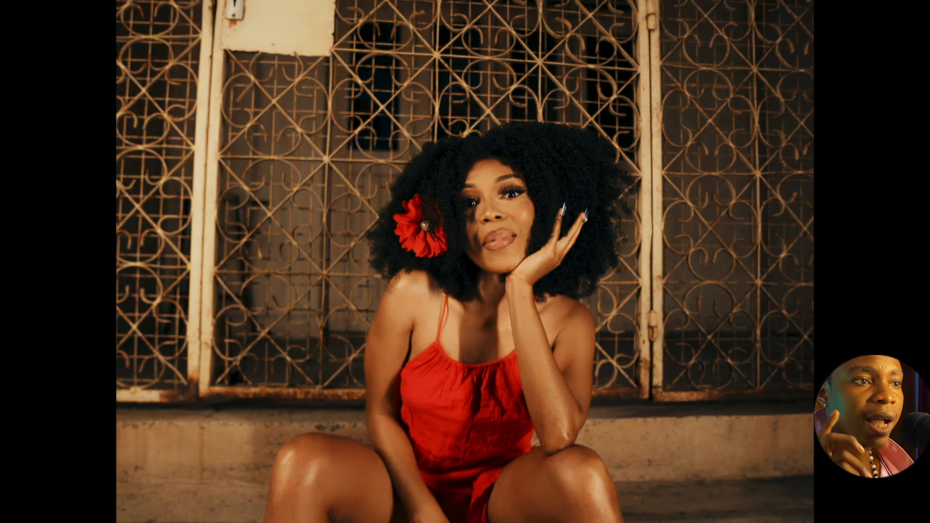
{"action": "key", "text": "Escape"}
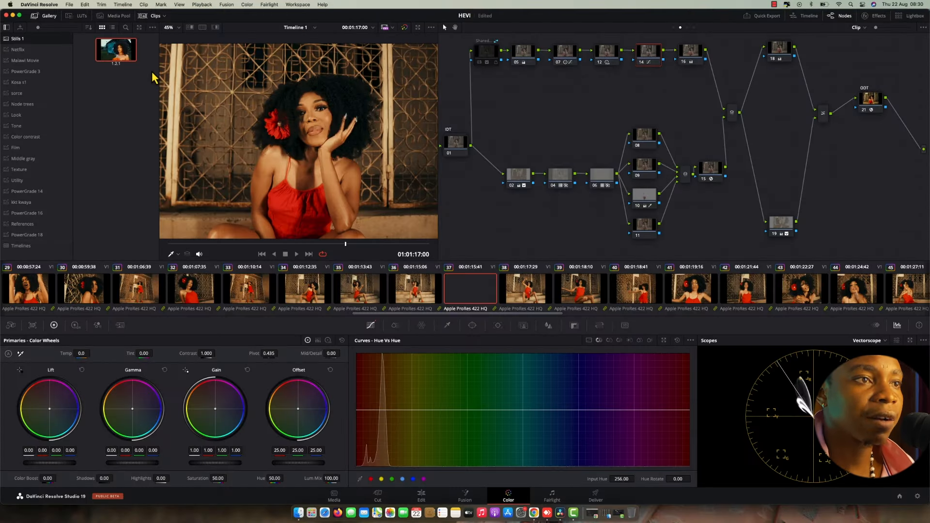
Inspect correction nodes 05, 07, 12 and 14, and compare node 14's Hue Vs Sat adjustment off and on.
{"action": "left_click", "coordinate": [524, 54]}
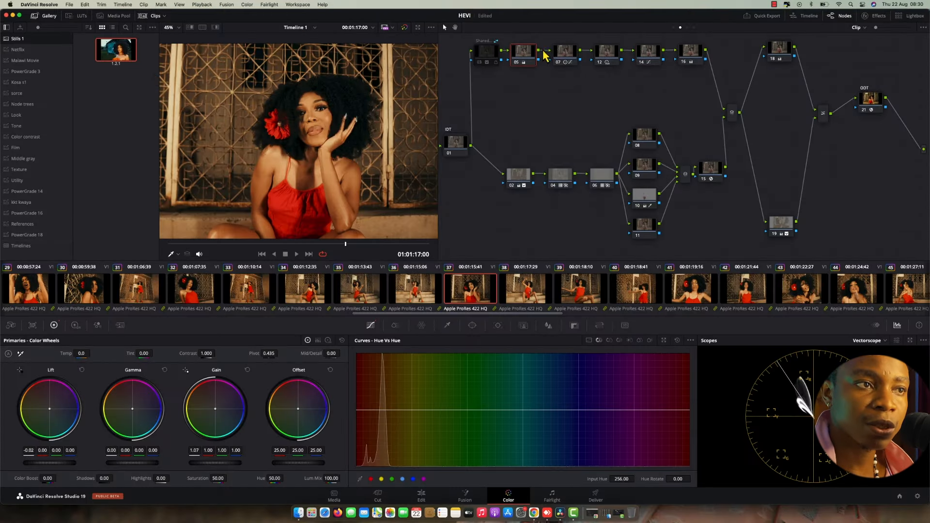
{"action": "left_click", "coordinate": [565, 56]}
{"action": "left_click", "coordinate": [605, 57]}
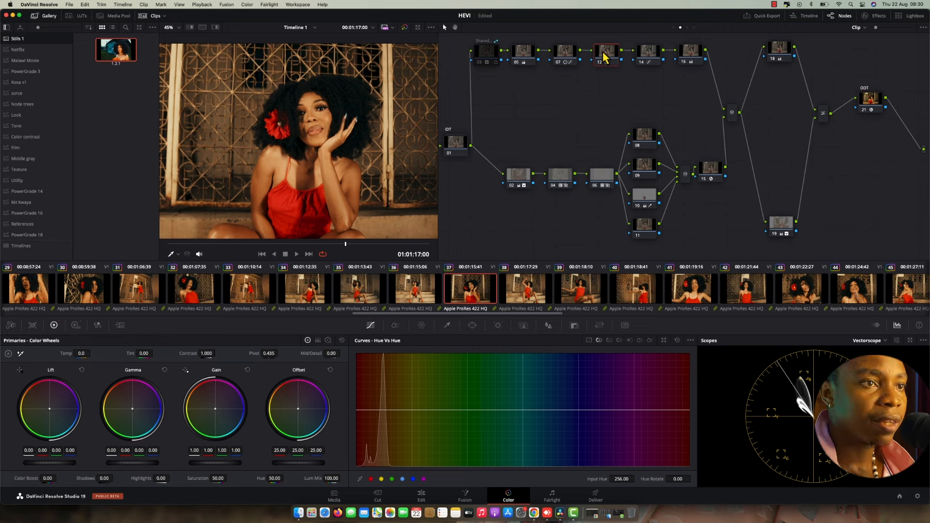
{"action": "left_click", "coordinate": [650, 56]}
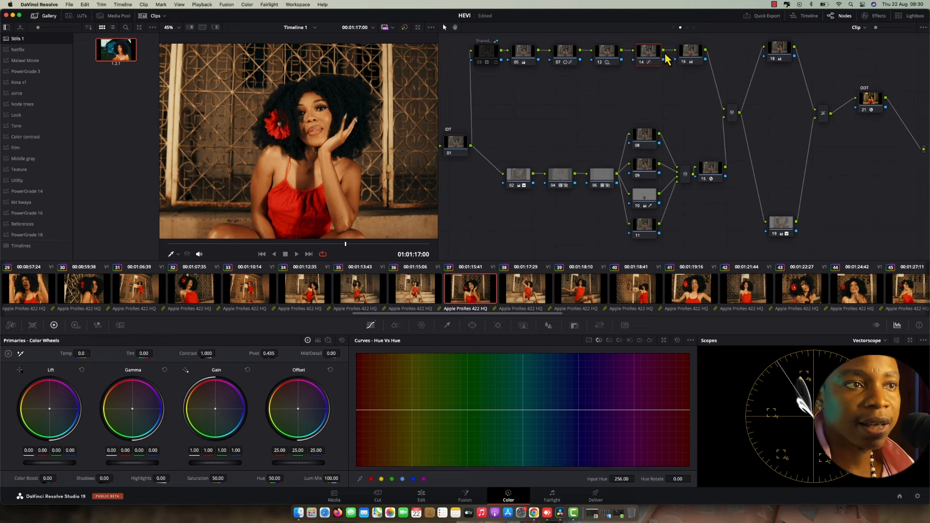
{"action": "left_click", "coordinate": [608, 340]}
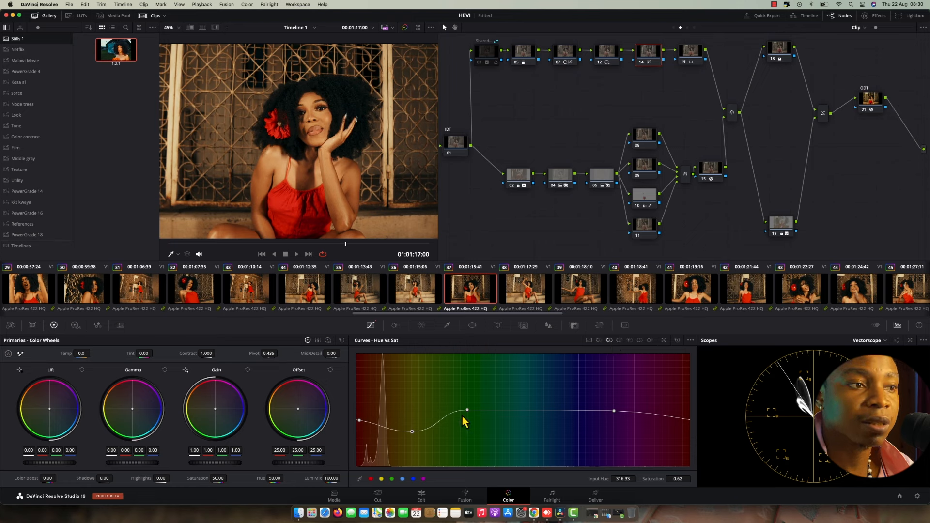
{"action": "left_click", "coordinate": [645, 66]}
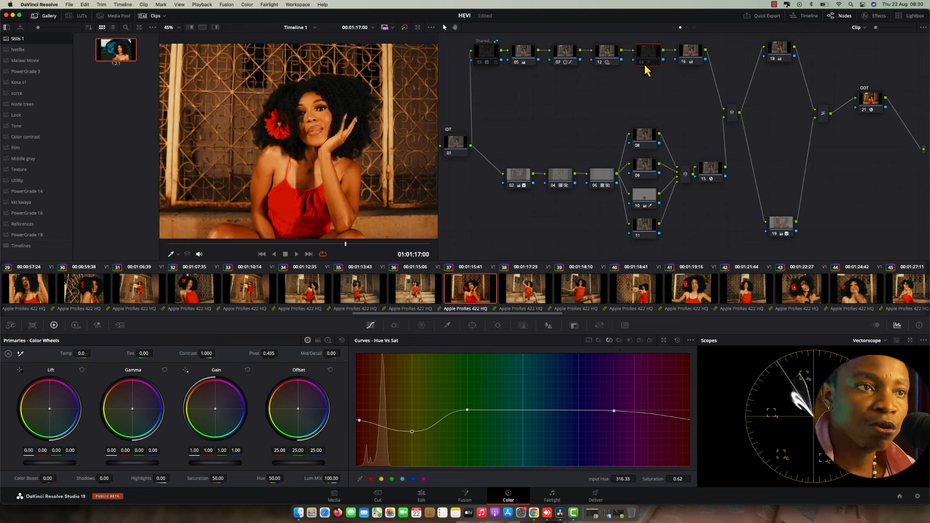
{"action": "left_click", "coordinate": [645, 66]}
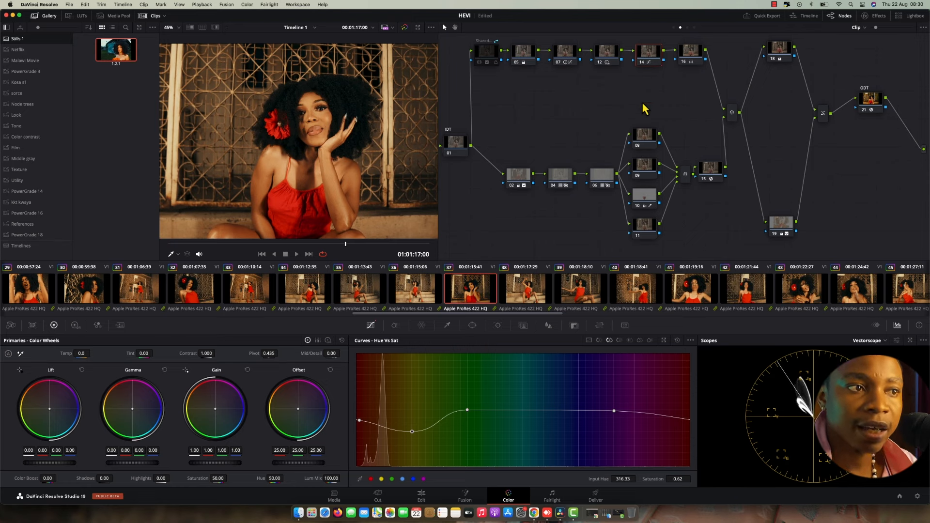
Inspect nodes 02, 04 and 10, and highlight node 10's HSL qualifier selection of the red dress in an enlarged viewer.
{"action": "left_click", "coordinate": [520, 181]}
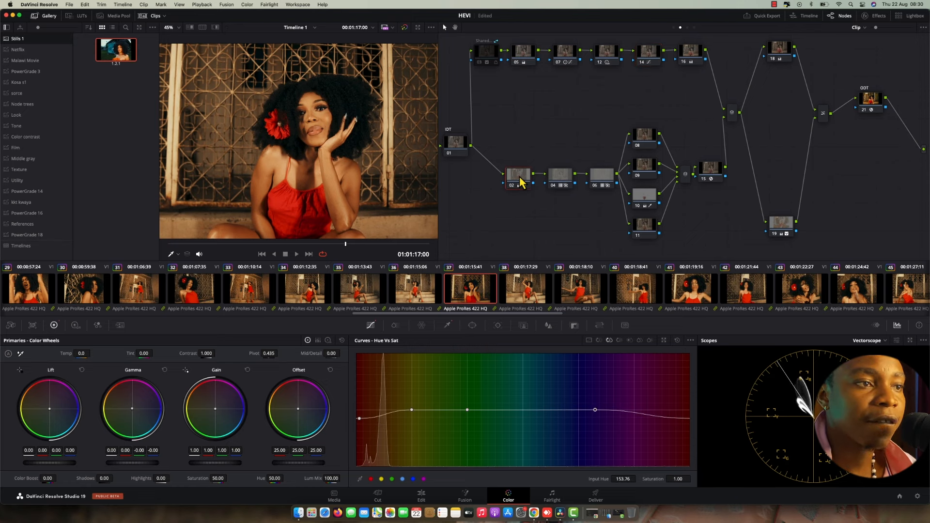
{"action": "left_click", "coordinate": [601, 178]}
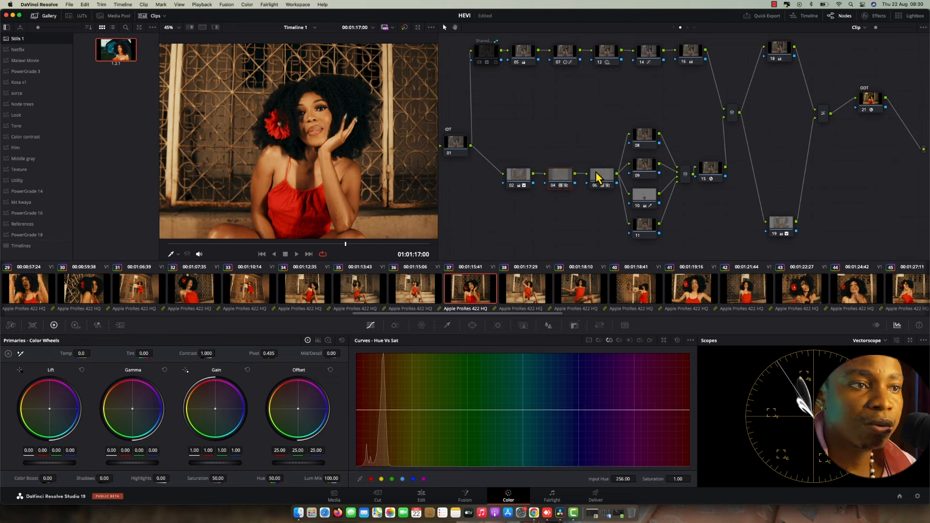
{"action": "left_click", "coordinate": [647, 204]}
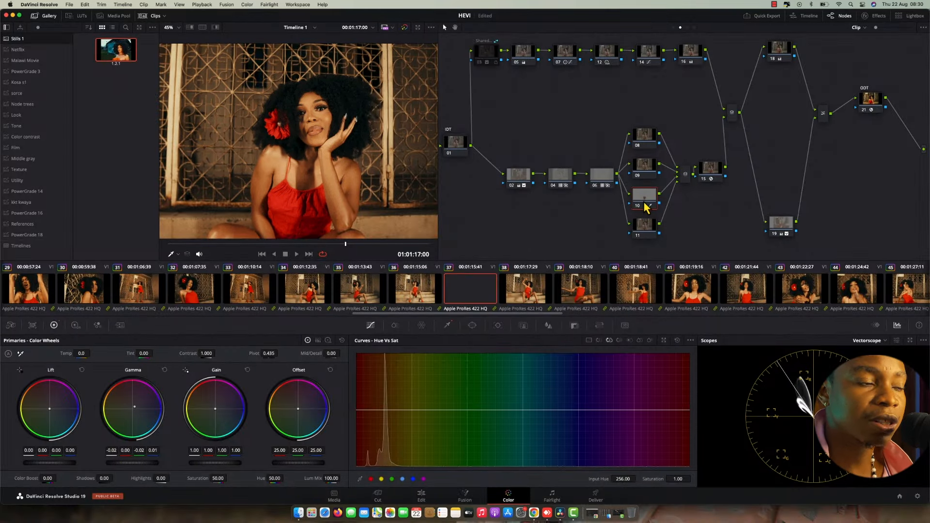
{"action": "left_click", "coordinate": [447, 326]}
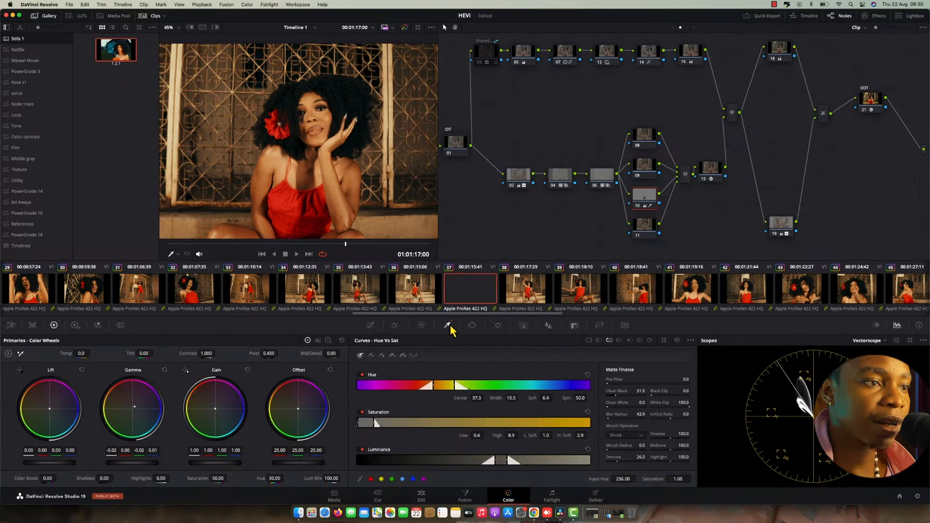
{"action": "left_click", "coordinate": [155, 16]}
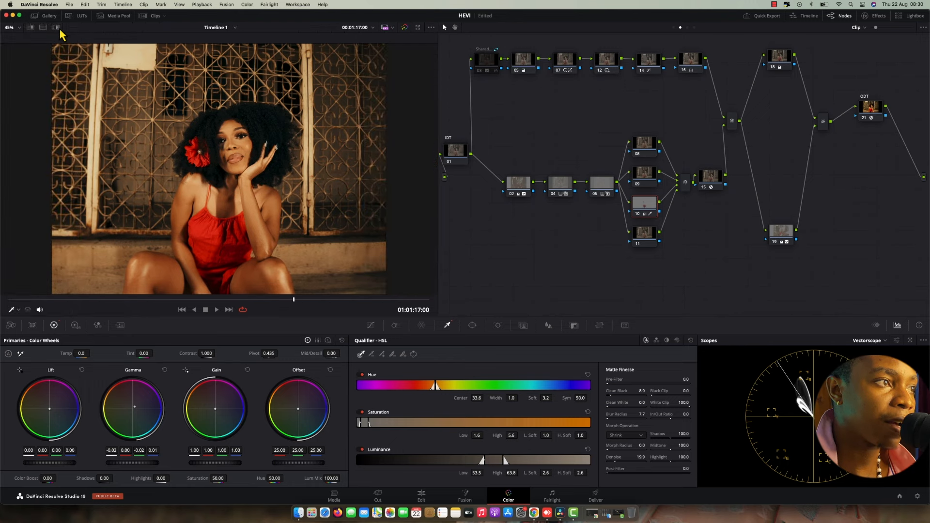
{"action": "left_click", "coordinate": [56, 28]}
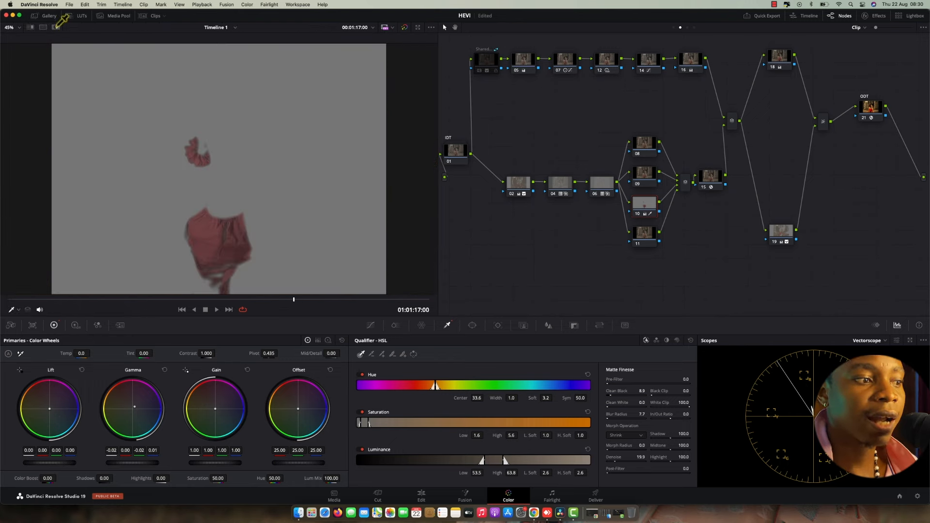
{"action": "key", "text": "shift+h"}
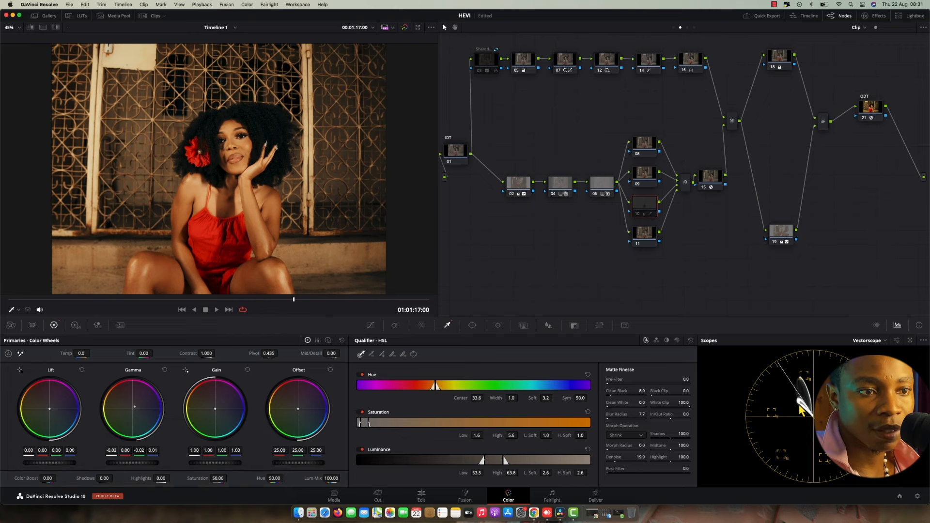
Compare the red dress with node 10 off and on, leave it enabled, and shift the ODT node slightly.
{"action": "key", "text": "super+d"}
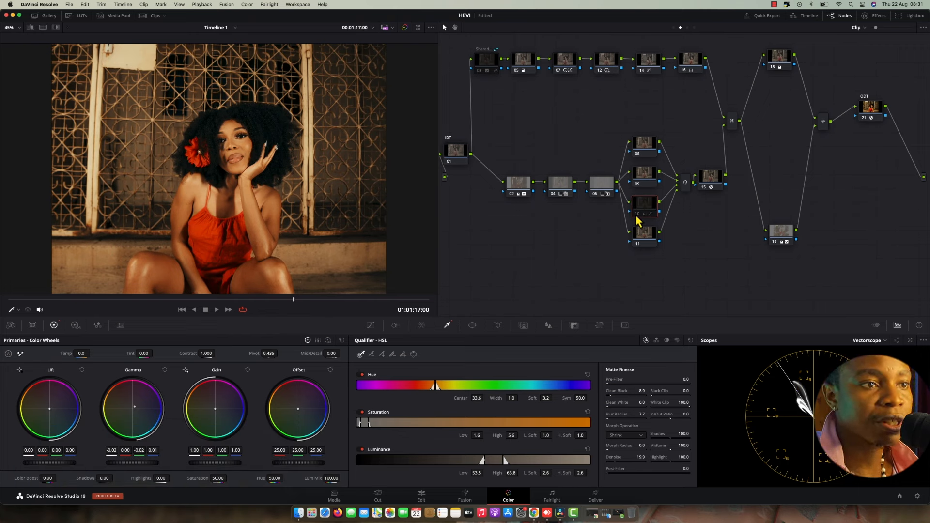
{"action": "key", "text": "super+d"}
{"action": "key", "text": "super+d"}
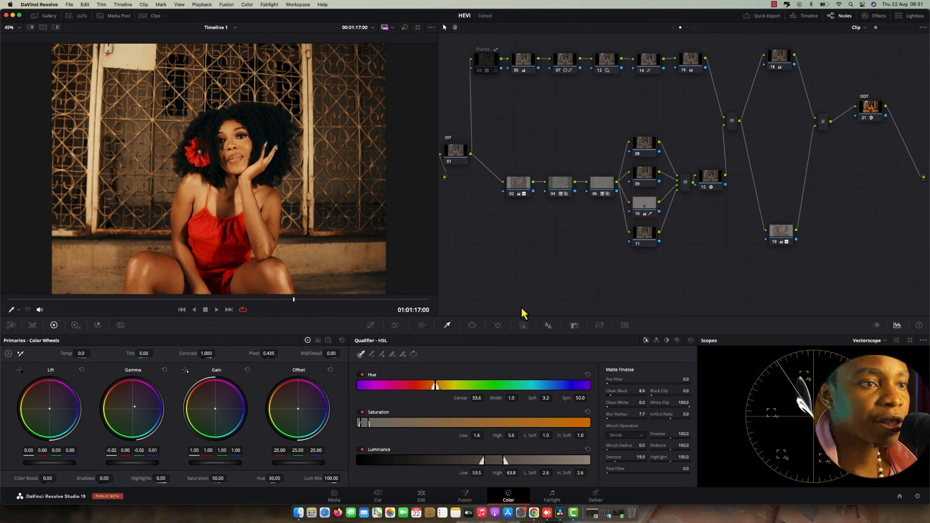
{"action": "left_click", "coordinate": [875, 112]}
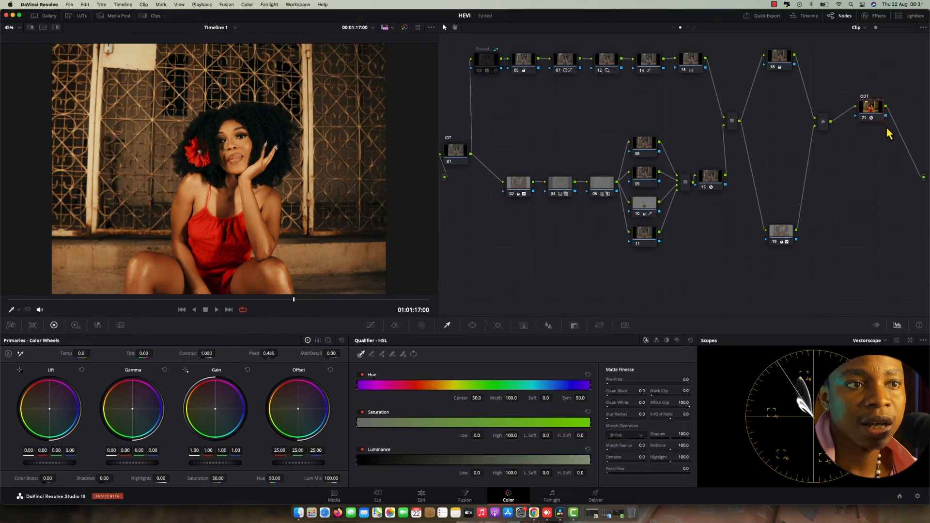
{"action": "left_click_drag", "start_coordinate": [883, 116], "coordinate": [879, 123]}
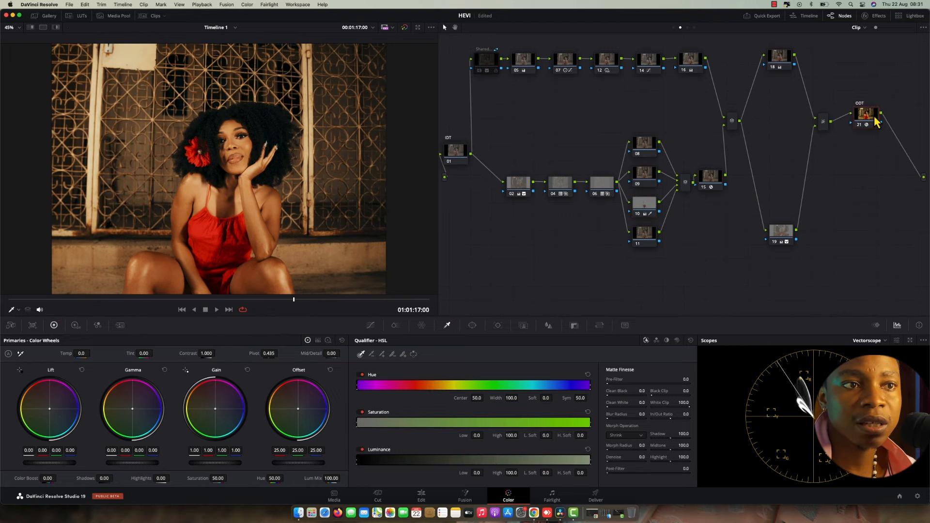
Show the clip thumbnails and review the grades of the orange-dress clip 02 and the red-dress clip 47.
{"action": "left_click", "coordinate": [143, 16]}
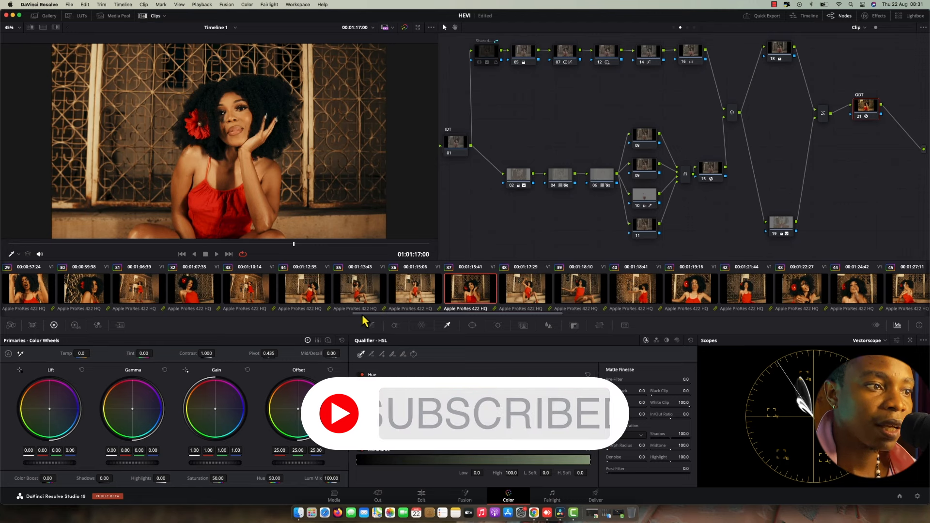
{"action": "left_click_drag", "start_coordinate": [363, 314], "coordinate": [23, 315]}
{"action": "left_click", "coordinate": [63, 298]}
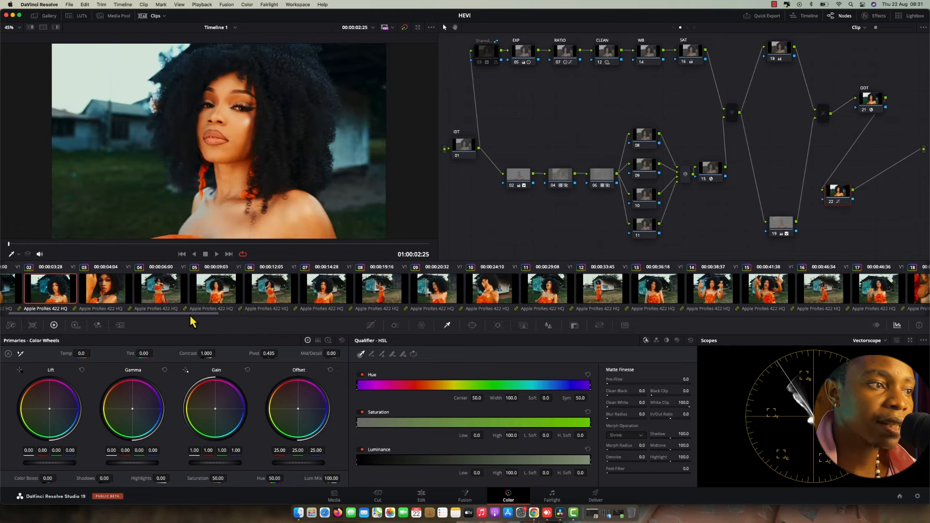
{"action": "left_click_drag", "start_coordinate": [192, 322], "coordinate": [617, 313]}
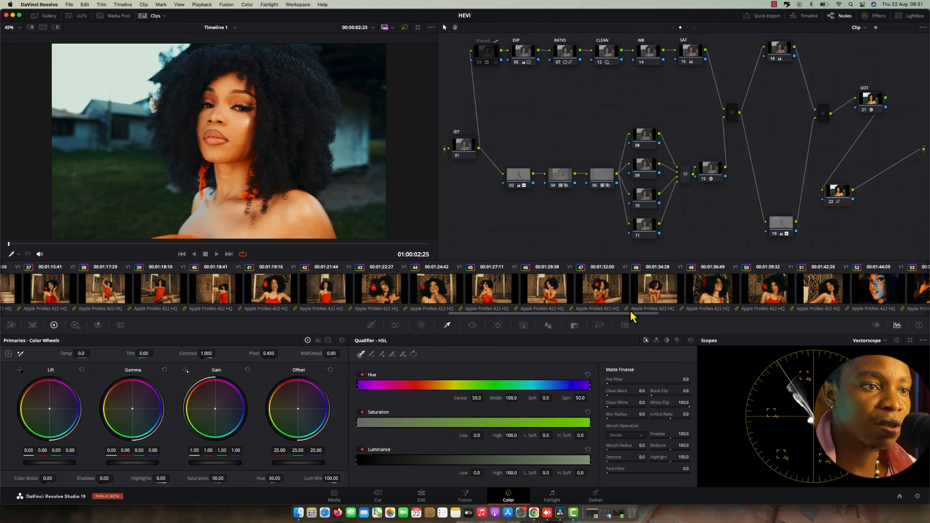
{"action": "left_click", "coordinate": [603, 296]}
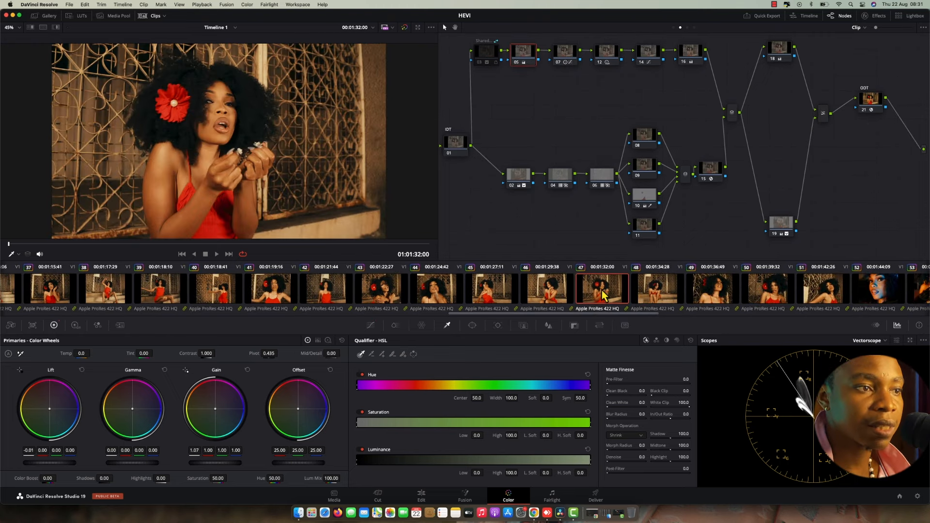
Preview clip 52, return to clip 51 at 01:01:42:26 and examine its grade full screen.
{"action": "left_click_drag", "start_coordinate": [551, 314], "coordinate": [704, 314]}
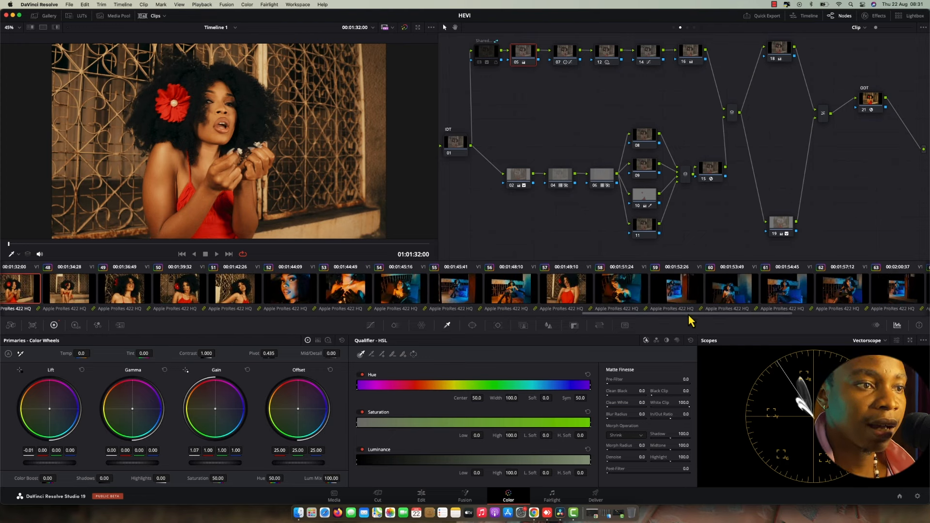
{"action": "left_click_drag", "start_coordinate": [688, 316], "coordinate": [687, 316]}
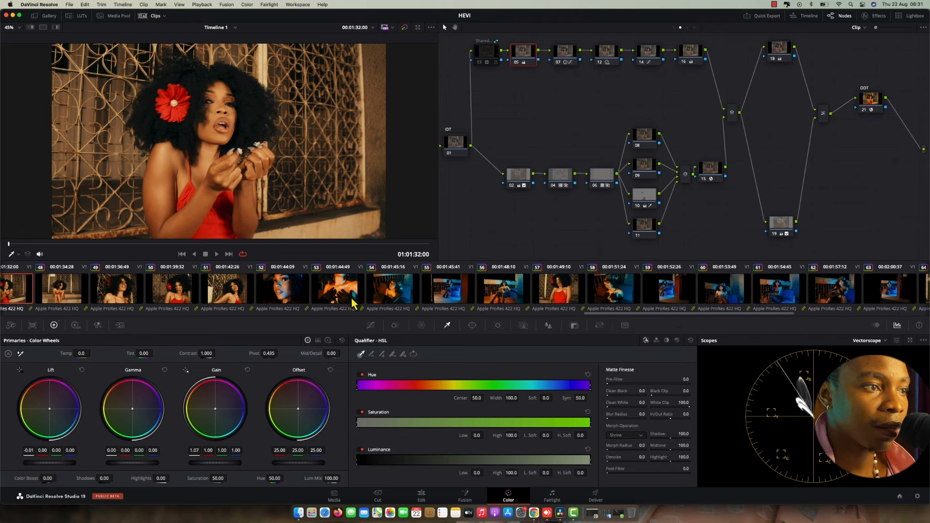
{"action": "left_click", "coordinate": [252, 296]}
{"action": "left_click", "coordinate": [293, 296]}
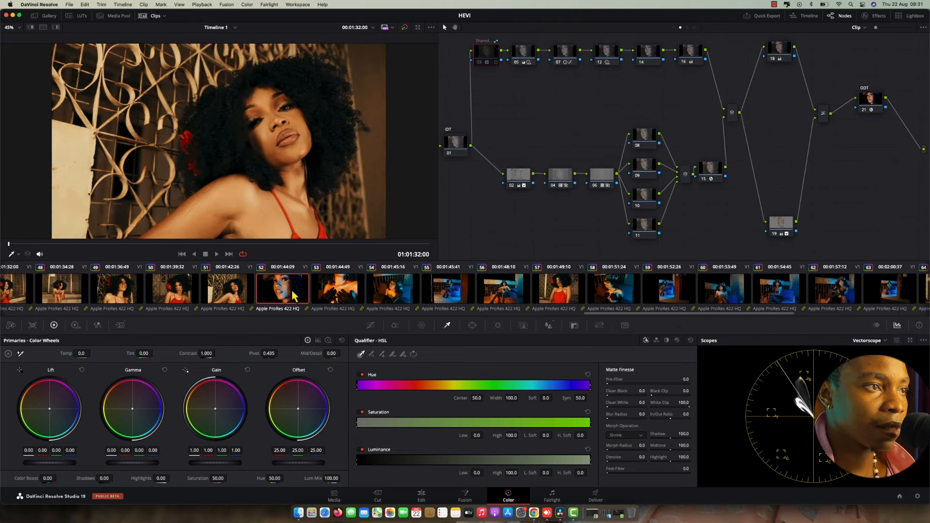
{"action": "left_click", "coordinate": [212, 292]}
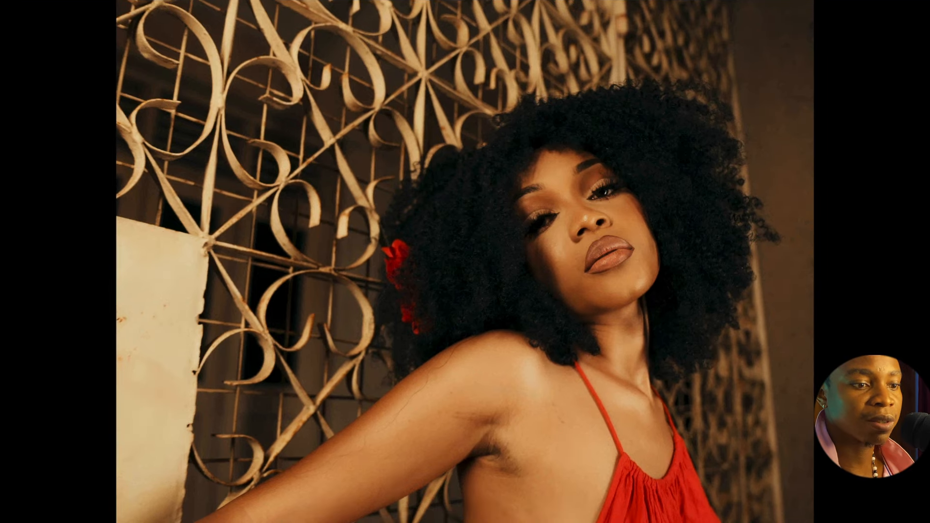
{"action": "key", "text": "Escape"}
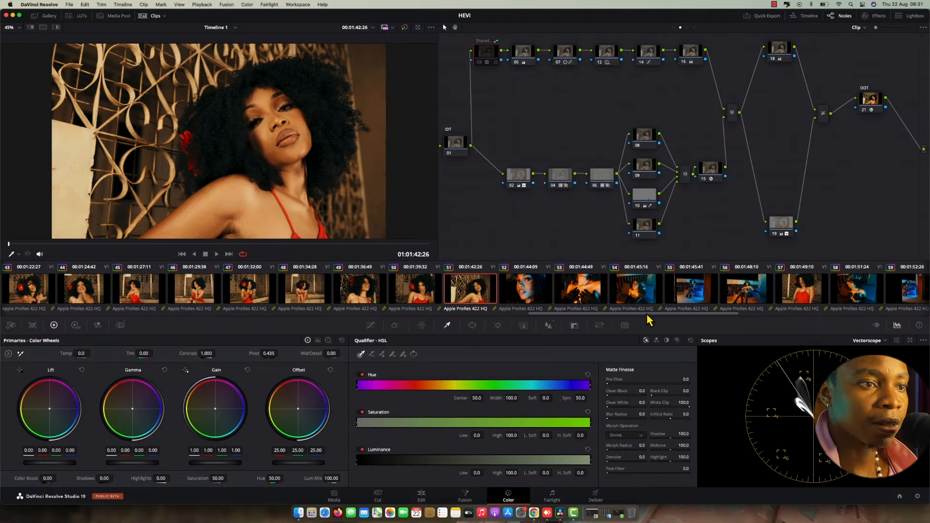
Browse the remaining clips and play back the blue-lit clip 68 to review its grade.
{"action": "scroll", "coordinate": [696, 314], "scroll_direction": "right", "scroll_amount": 5}
{"action": "scroll", "coordinate": [717, 323], "scroll_direction": "right", "scroll_amount": 5}
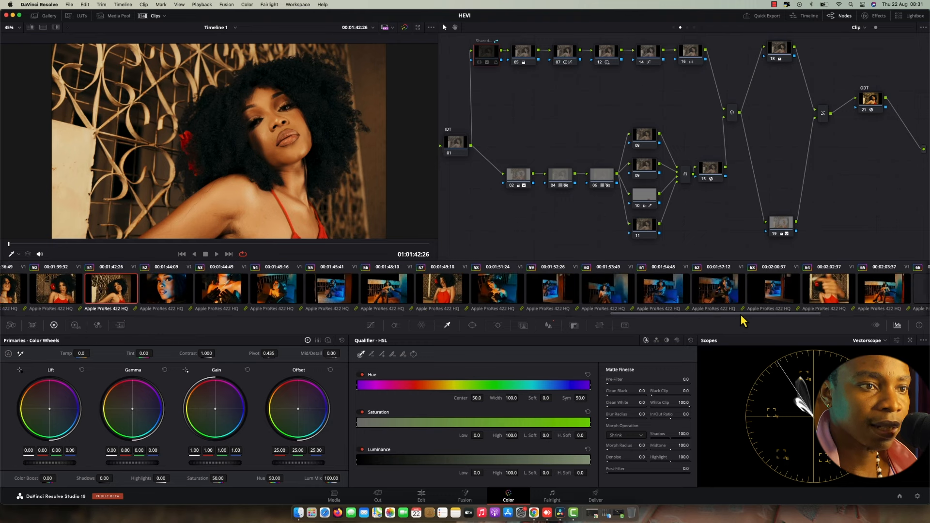
{"action": "scroll", "coordinate": [791, 316], "scroll_direction": "right", "scroll_amount": 1}
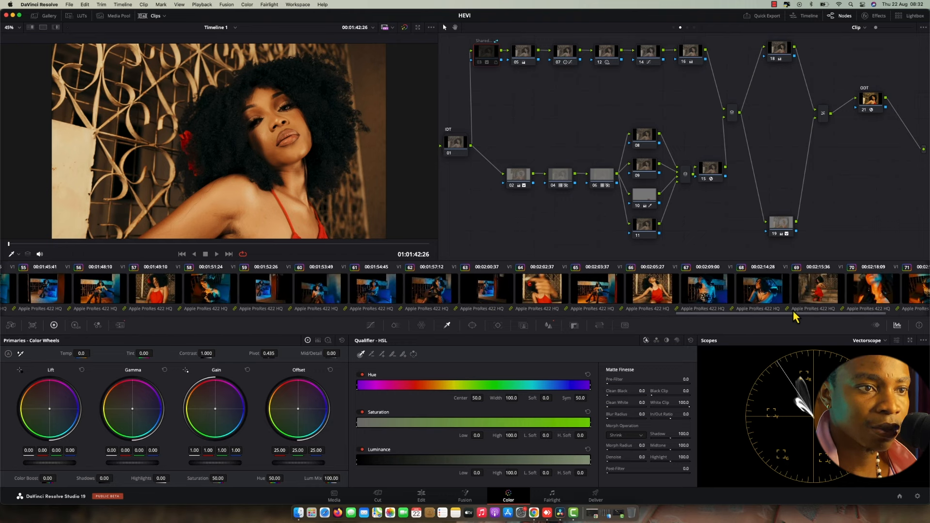
{"action": "scroll", "coordinate": [785, 316], "scroll_direction": "right", "scroll_amount": 2}
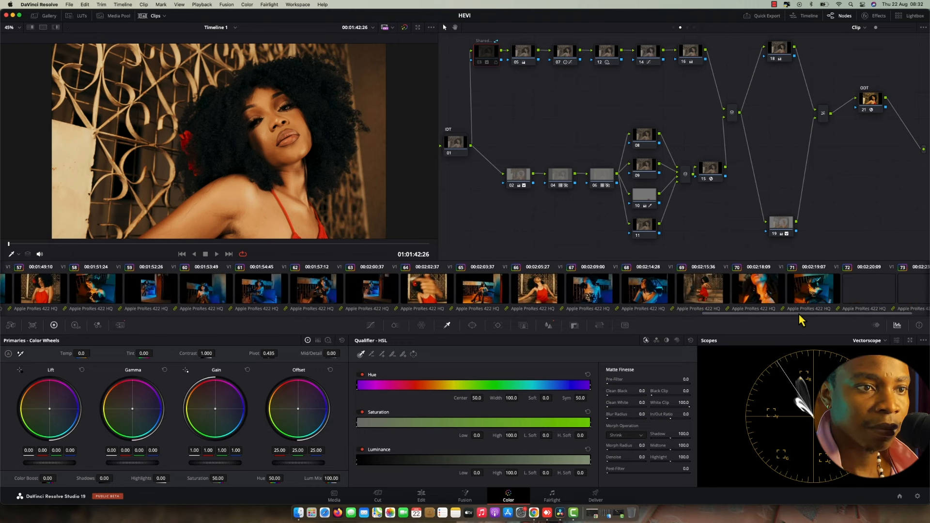
{"action": "left_click", "coordinate": [663, 291]}
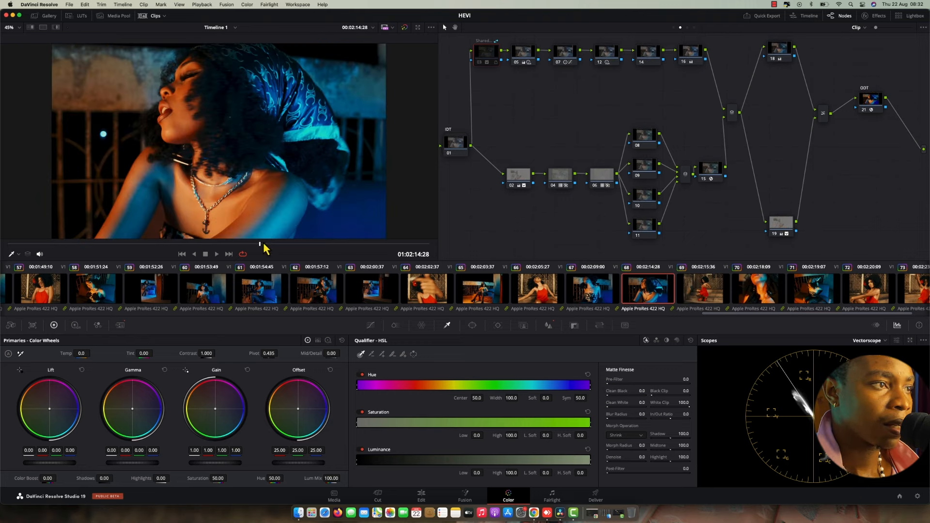
{"action": "key", "text": "space"}
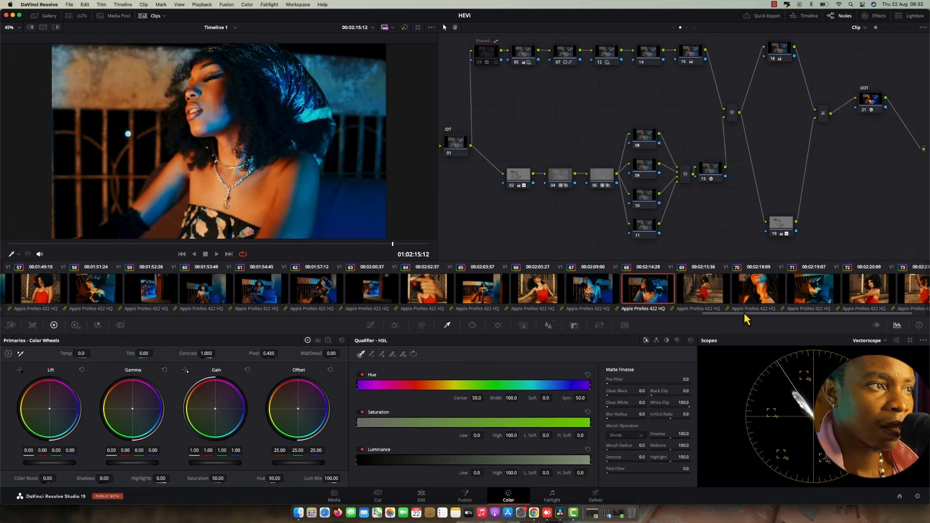
{"action": "left_click_drag", "start_coordinate": [732, 313], "coordinate": [766, 313]}
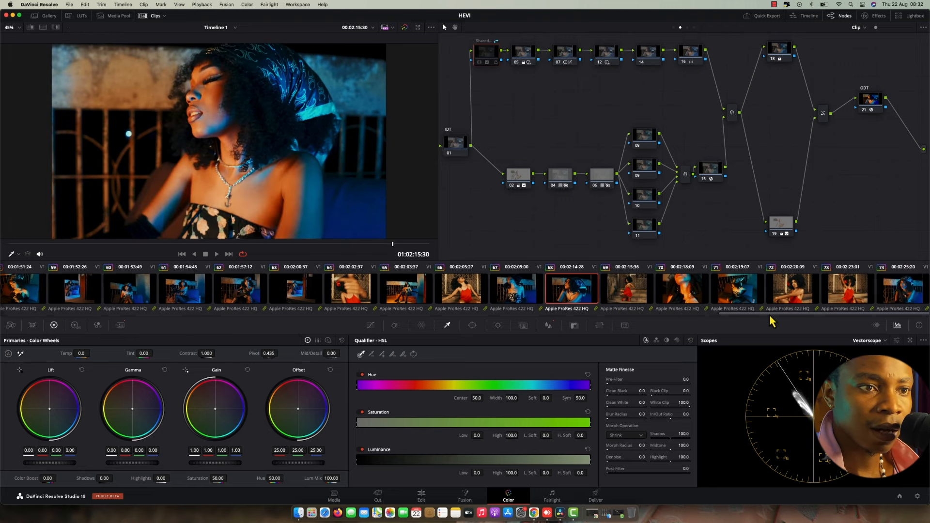
Select the blue-lit clip 74 and scrub through it to review its grade.
{"action": "left_click", "coordinate": [896, 293]}
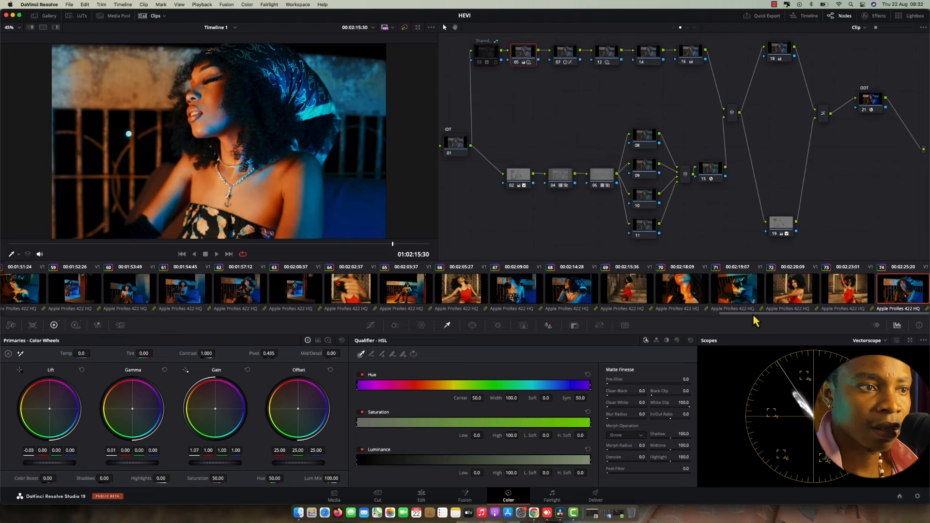
{"action": "left_click_drag", "start_coordinate": [754, 318], "coordinate": [728, 316]}
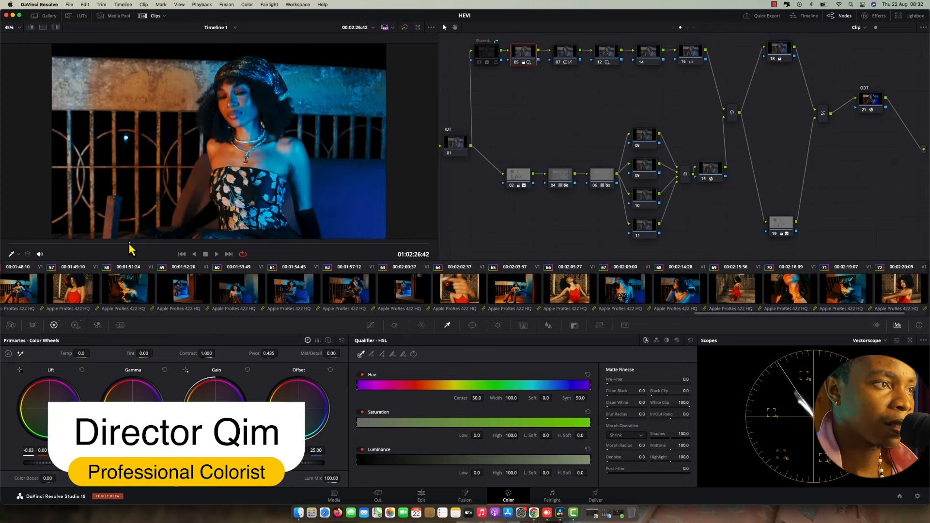
{"action": "left_click_drag", "start_coordinate": [129, 244], "coordinate": [81, 245]}
{"action": "left_click", "coordinate": [239, 244]}
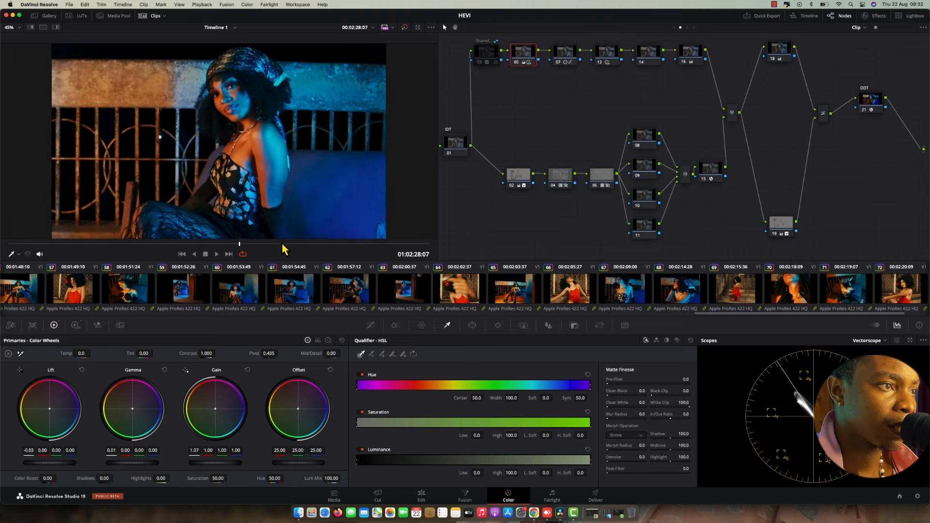
{"action": "left_click", "coordinate": [212, 244]}
{"action": "left_click", "coordinate": [178, 244]}
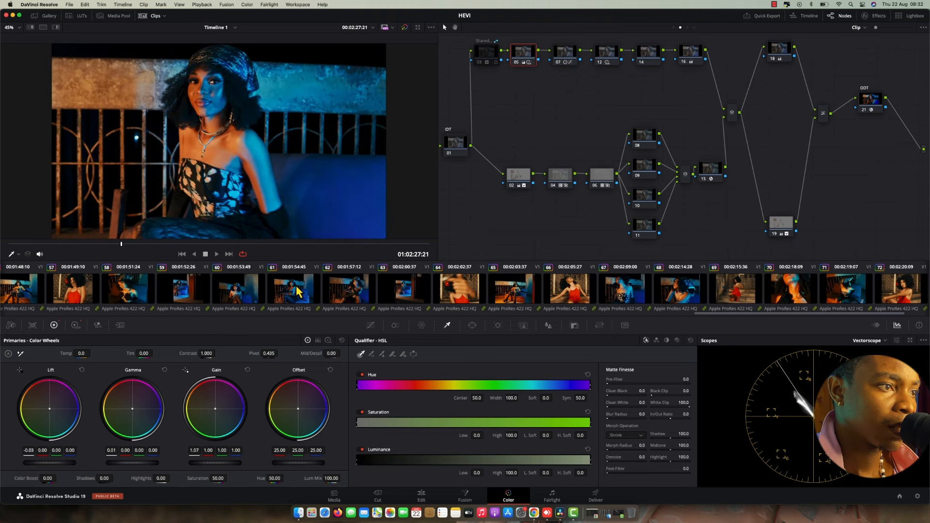
Show clip 60 at 01:01:54:14 with the clip thumbnails hidden and compare it with the gallery still in a reference wipe.
{"action": "left_click", "coordinate": [253, 288]}
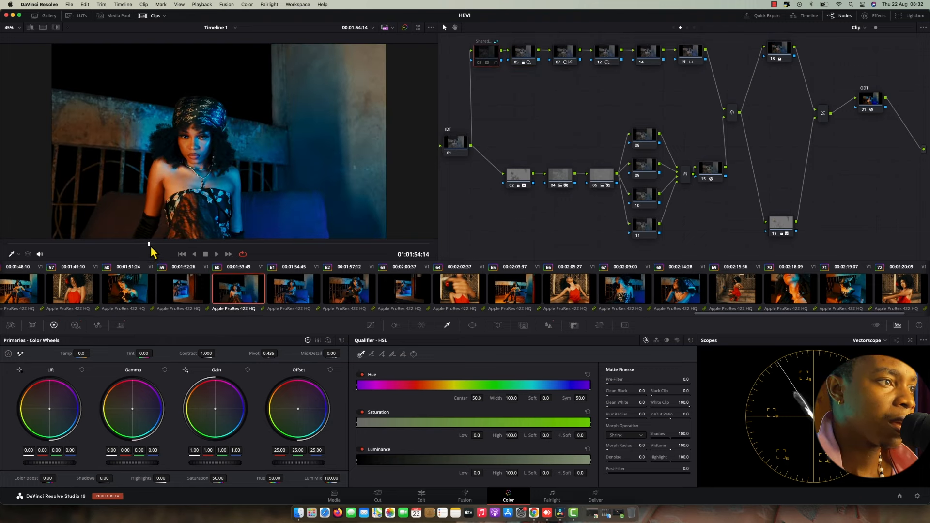
{"action": "left_click", "coordinate": [150, 16]}
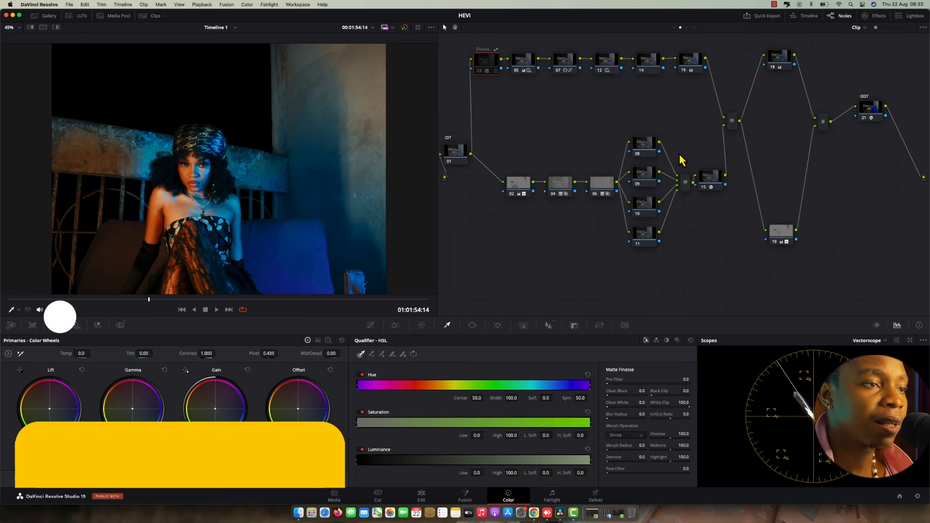
{"action": "left_click", "coordinate": [46, 15]}
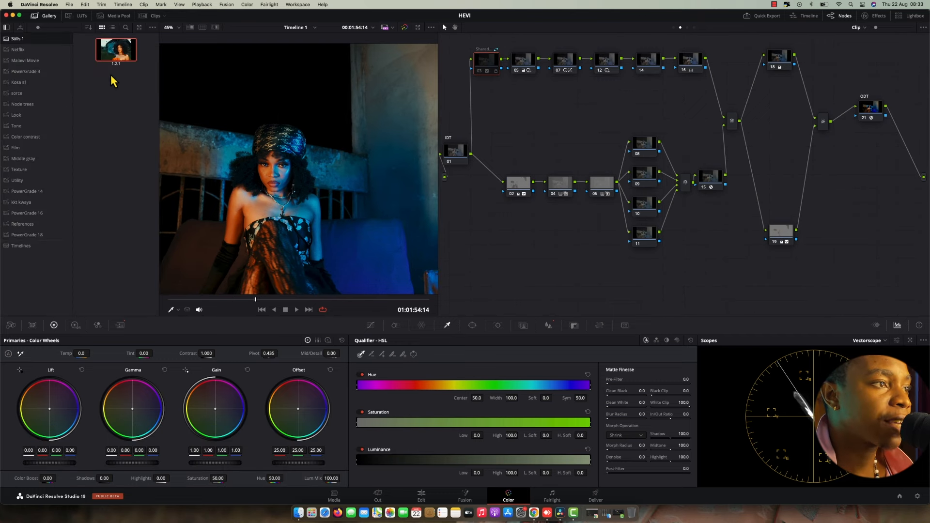
{"action": "right_click", "coordinate": [126, 73]}
{"action": "left_click", "coordinate": [127, 72]}
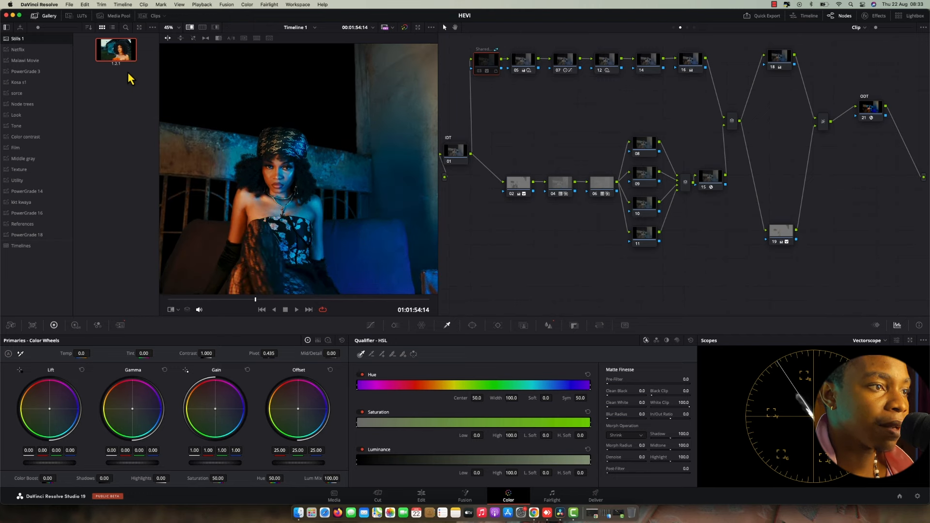
{"action": "left_click", "coordinate": [48, 18]}
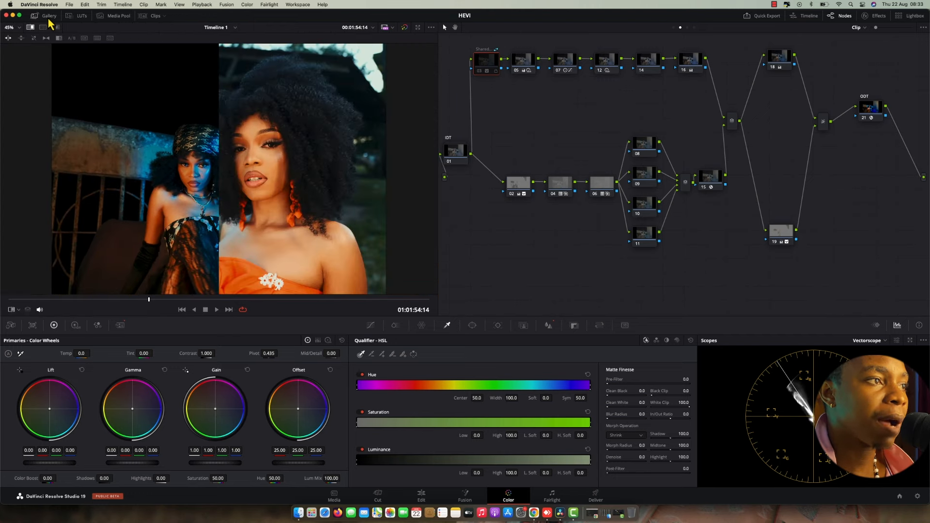
Try the gallery still's grade on clip 60 with the reference wipe switched off, and undo the applied grade.
{"action": "left_click", "coordinate": [49, 19]}
{"action": "right_click", "coordinate": [109, 49]}
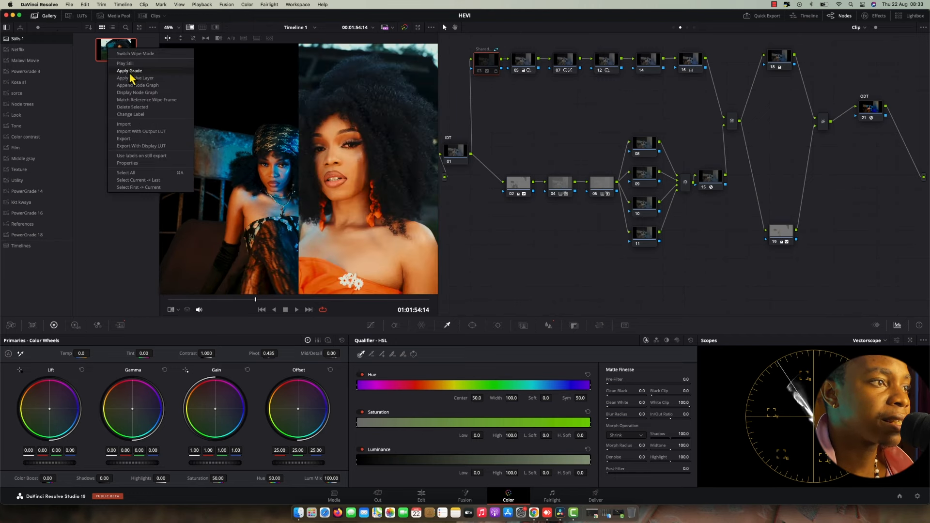
{"action": "left_click", "coordinate": [129, 71]}
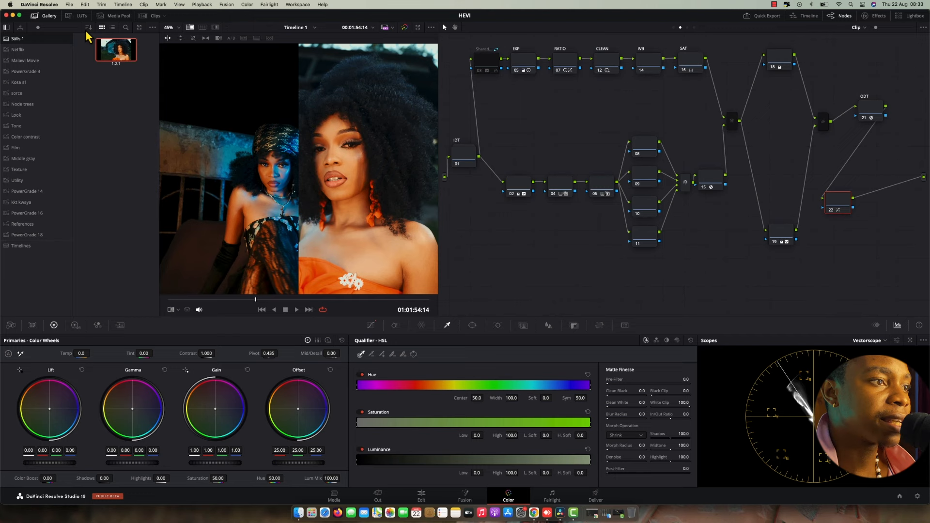
{"action": "left_click", "coordinate": [49, 17]}
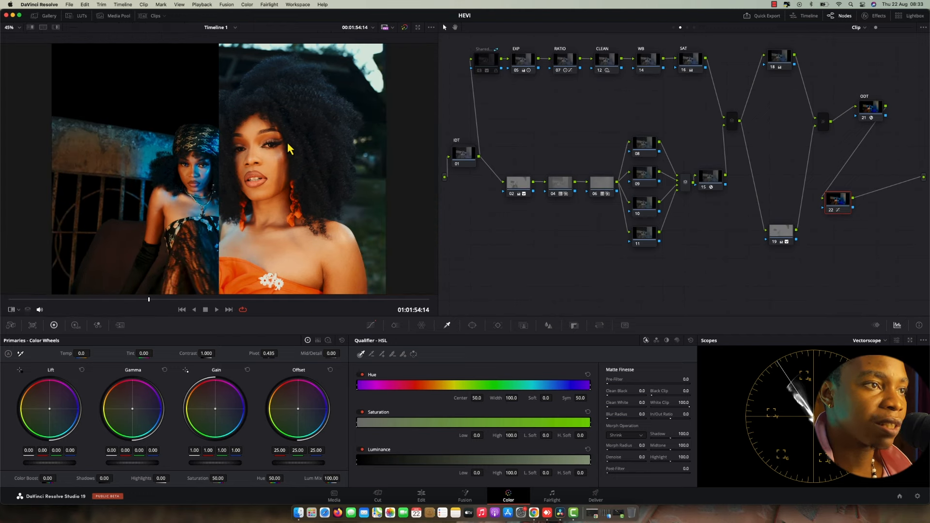
{"action": "key", "text": "super+w"}
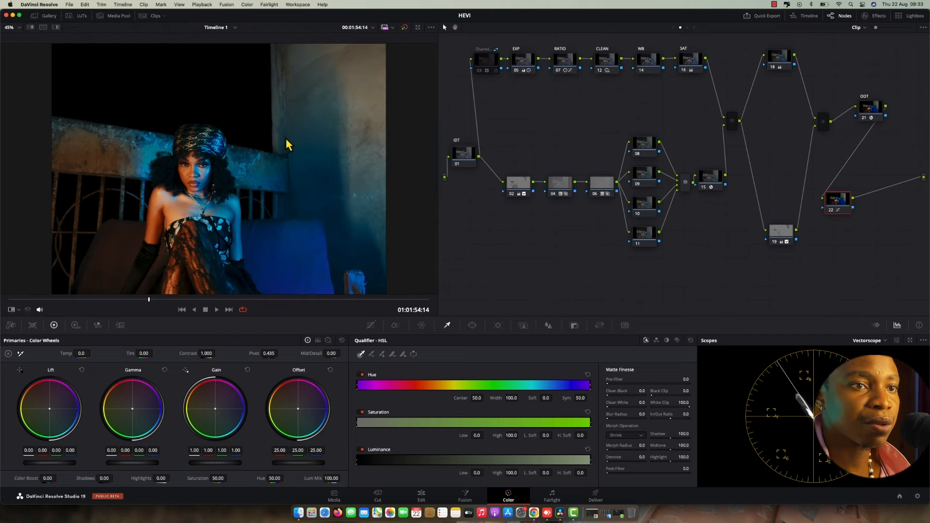
{"action": "key", "text": "super+z"}
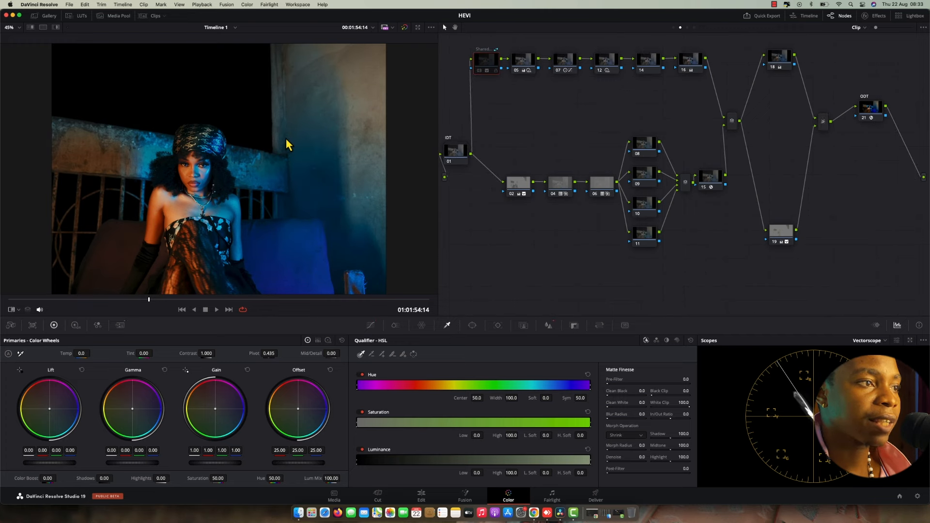
Apply the still's grade to clip 60 once more, undo it and close the gallery.
{"action": "left_click", "coordinate": [48, 16]}
{"action": "right_click", "coordinate": [117, 55]}
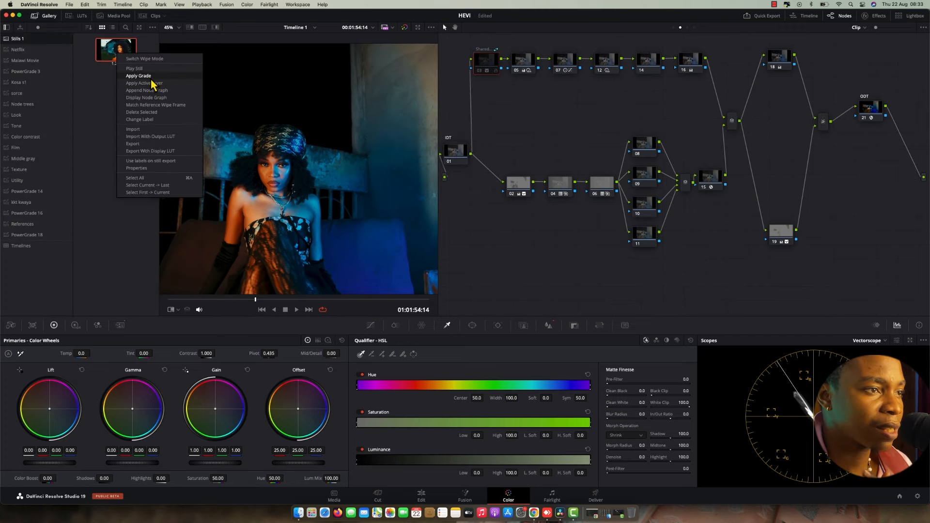
{"action": "left_click", "coordinate": [151, 78]}
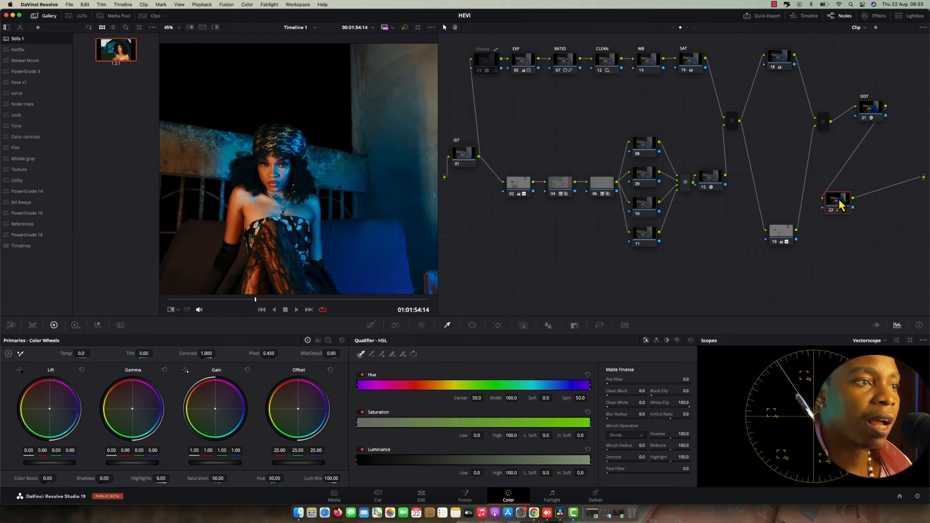
{"action": "key", "text": "super+z"}
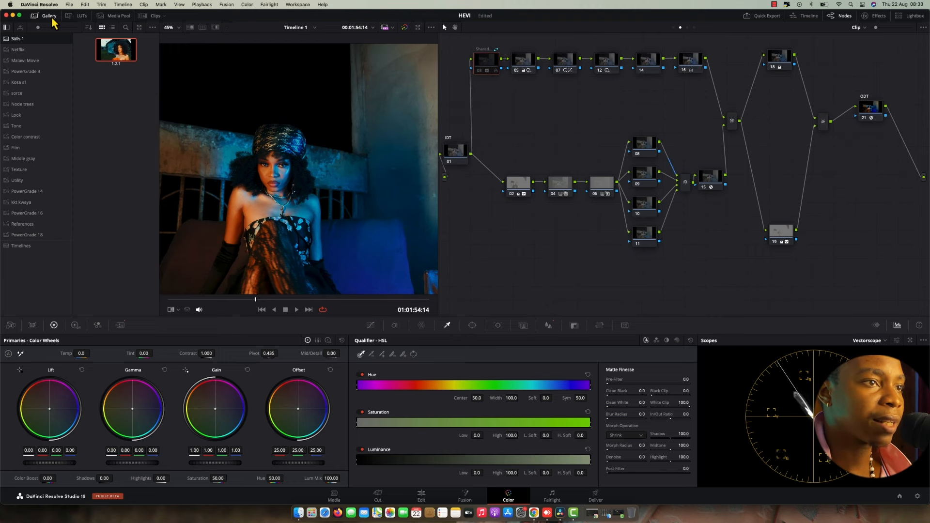
{"action": "left_click", "coordinate": [50, 16]}
Examine the nodes of clip 60's grade one by one, from the upper primary row and the lower key branch to nodes 19 and 18.
{"action": "left_click", "coordinate": [517, 62]}
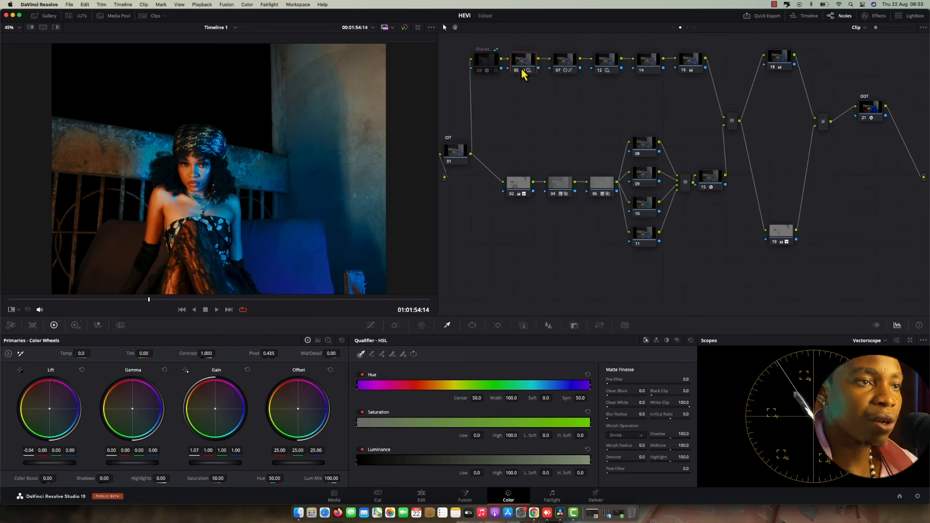
{"action": "left_click", "coordinate": [564, 63]}
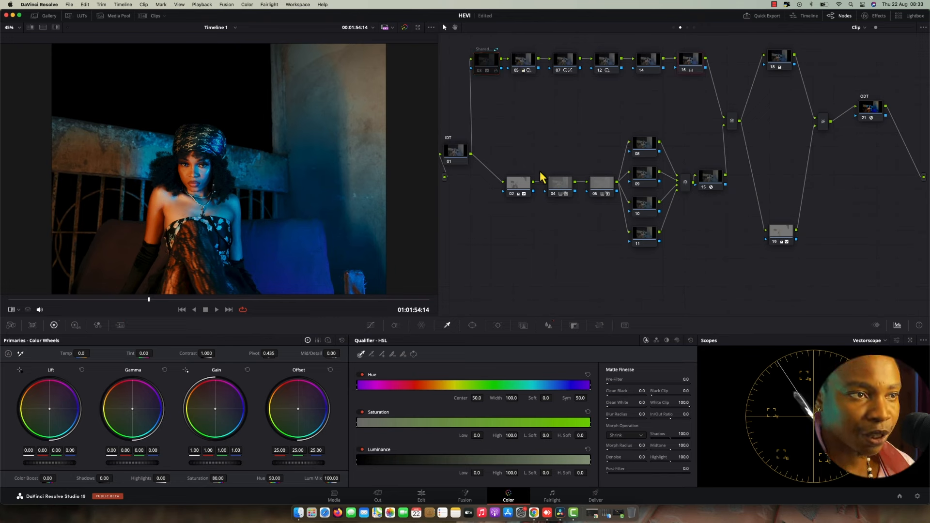
{"action": "left_click", "coordinate": [509, 178]}
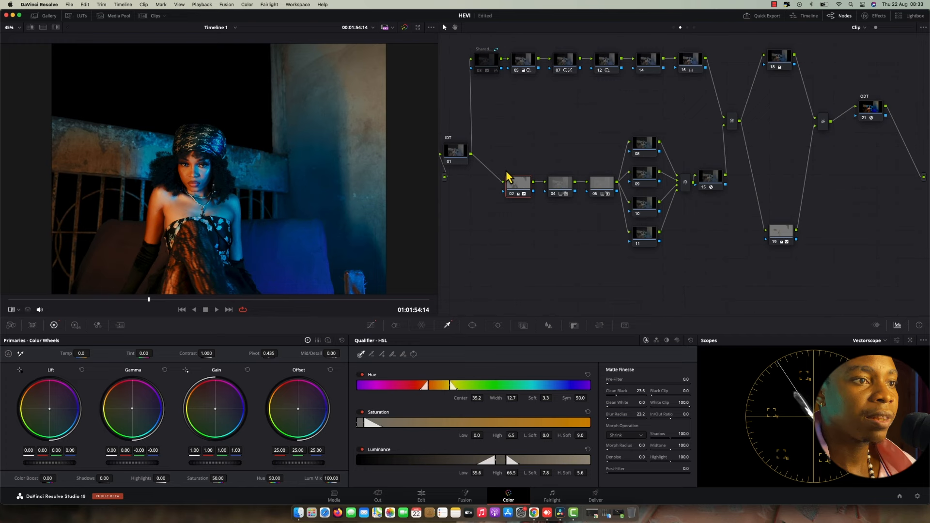
{"action": "left_click", "coordinate": [56, 27]}
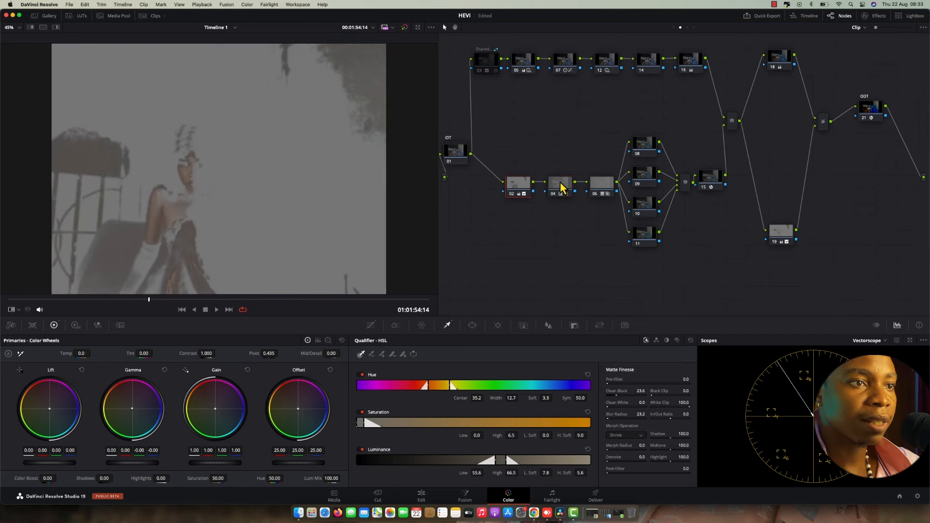
{"action": "left_click", "coordinate": [561, 182]}
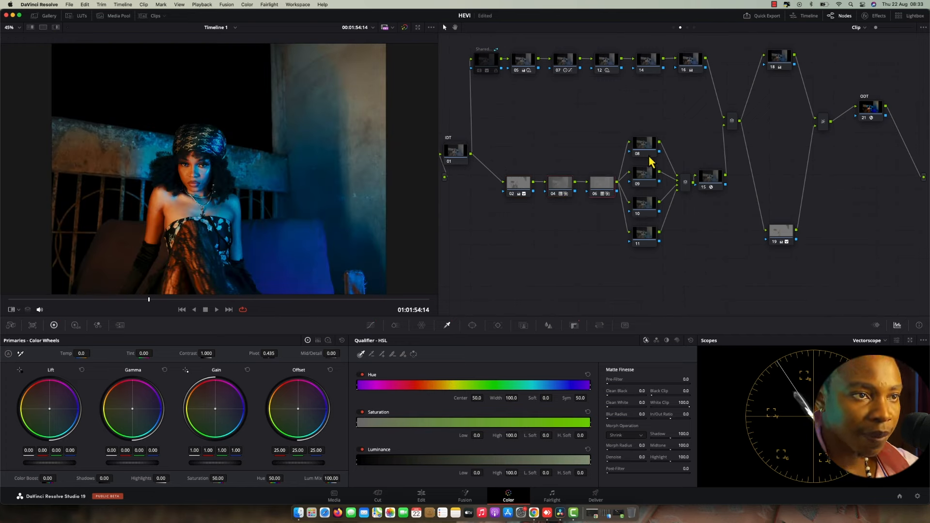
{"action": "left_click_drag", "start_coordinate": [645, 128], "coordinate": [657, 285]}
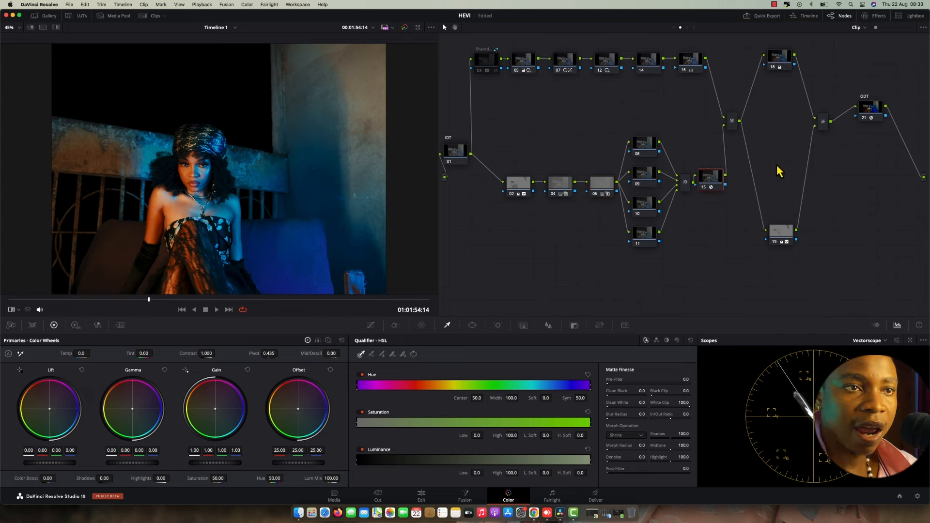
{"action": "left_click", "coordinate": [781, 233]}
{"action": "left_click", "coordinate": [780, 60]}
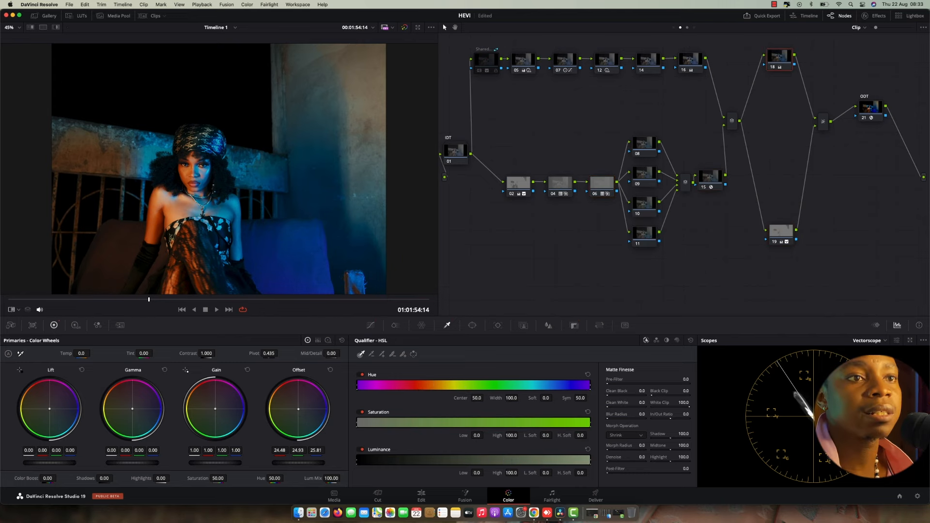
Survey all graded timeline clips in the Lightbox and return to the node graph.
{"action": "left_click", "coordinate": [915, 18]}
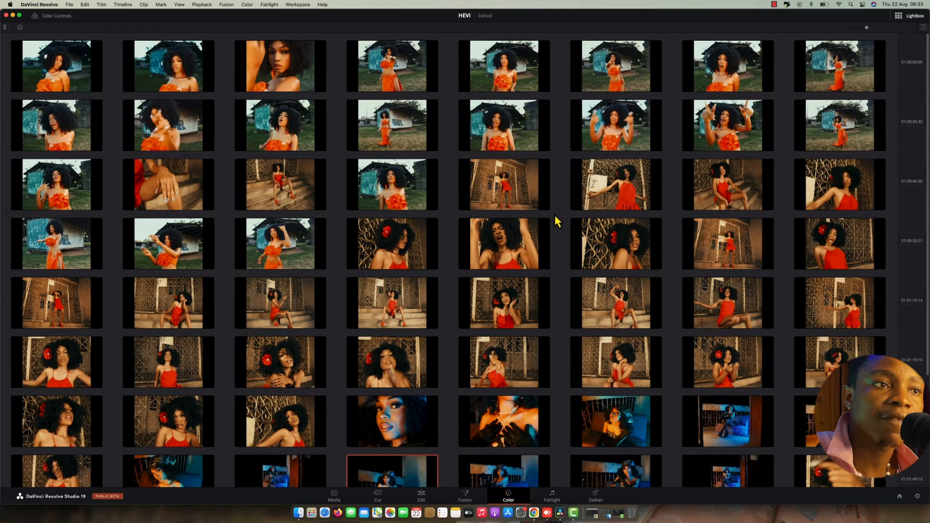
{"action": "left_click", "coordinate": [905, 17]}
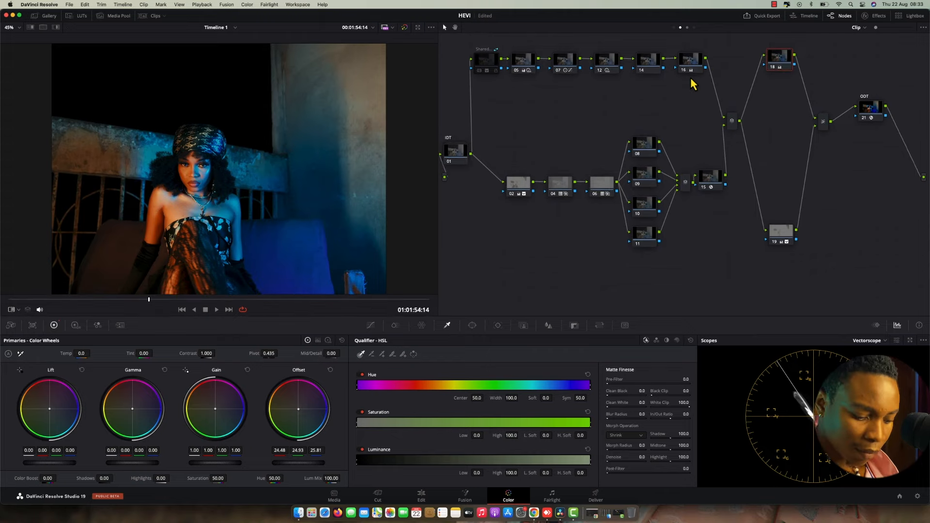
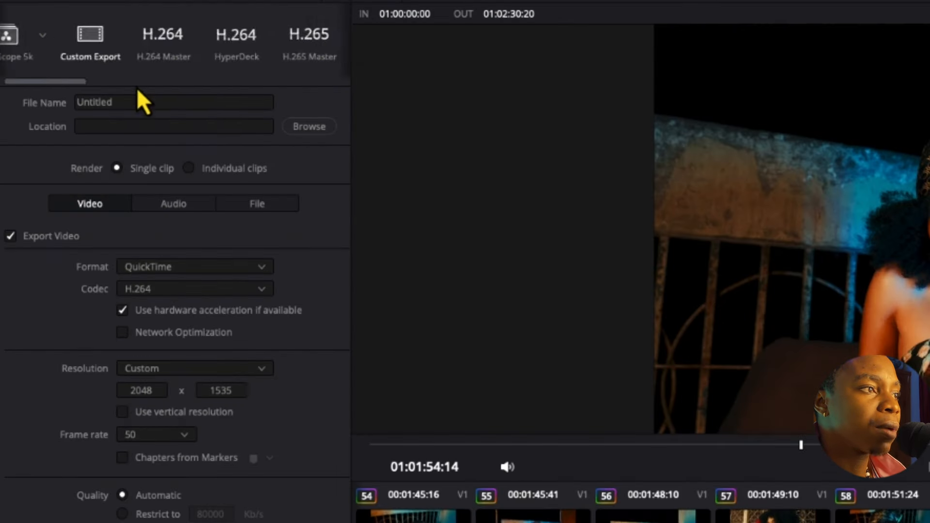
Choose the Premiere XML render preset and set the Apple ProRes type to Apple ProRes 4444.
{"action": "scroll", "coordinate": [137, 88], "scroll_direction": "right", "scroll_amount": 10}
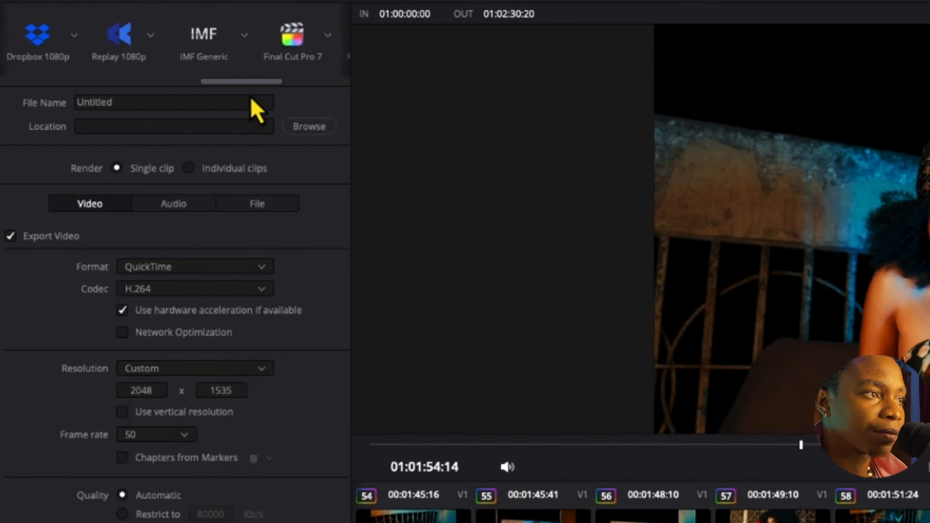
{"action": "scroll", "coordinate": [267, 96], "scroll_direction": "right", "scroll_amount": 5}
{"action": "left_click", "coordinate": [202, 48]}
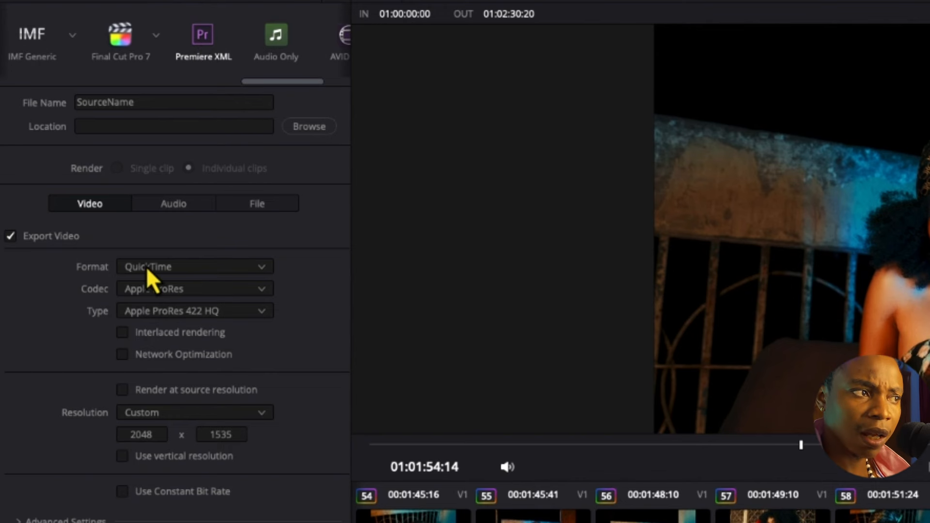
{"action": "left_click", "coordinate": [205, 329]}
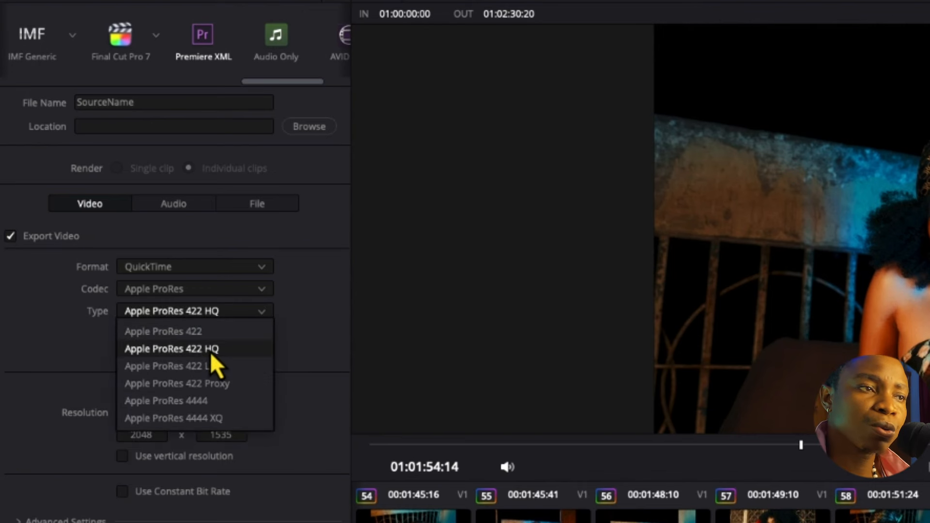
{"action": "left_click", "coordinate": [200, 402]}
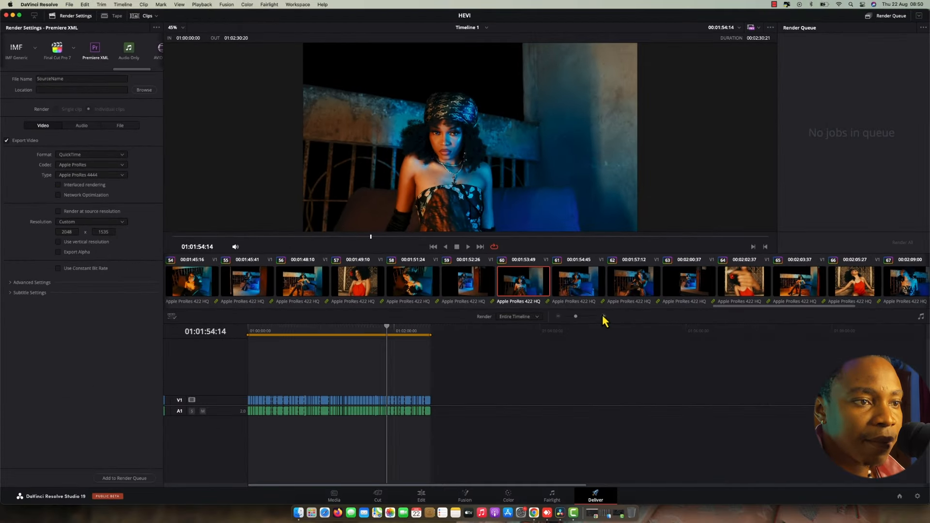
Switch the render settings to the H.264 Master preset and check its codec, keeping H.264.
{"action": "left_click", "coordinate": [604, 316]}
{"action": "left_click", "coordinate": [604, 315]}
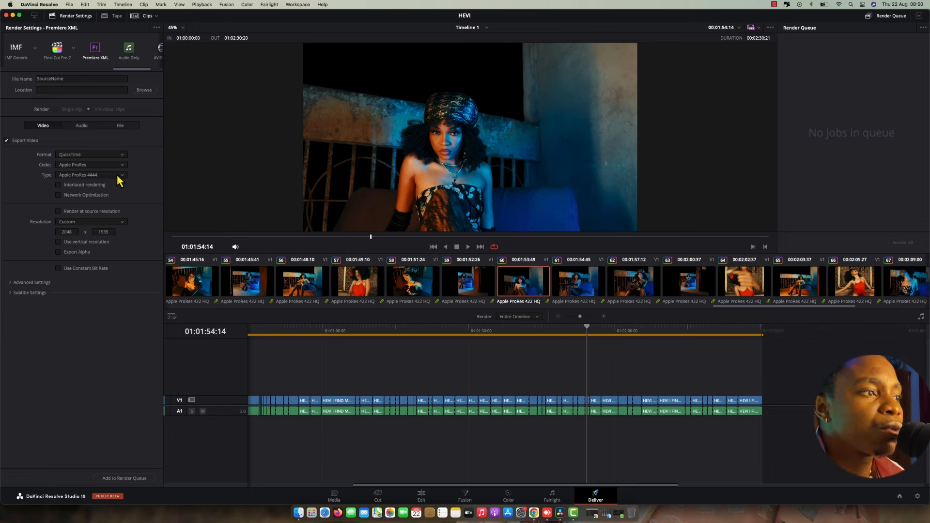
{"action": "left_click_drag", "start_coordinate": [137, 71], "coordinate": [30, 73]}
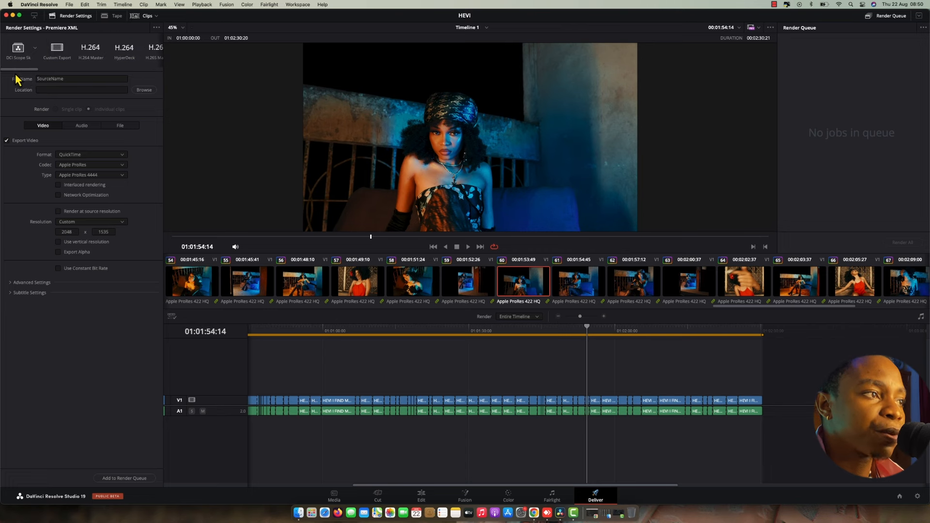
{"action": "left_click", "coordinate": [91, 49]}
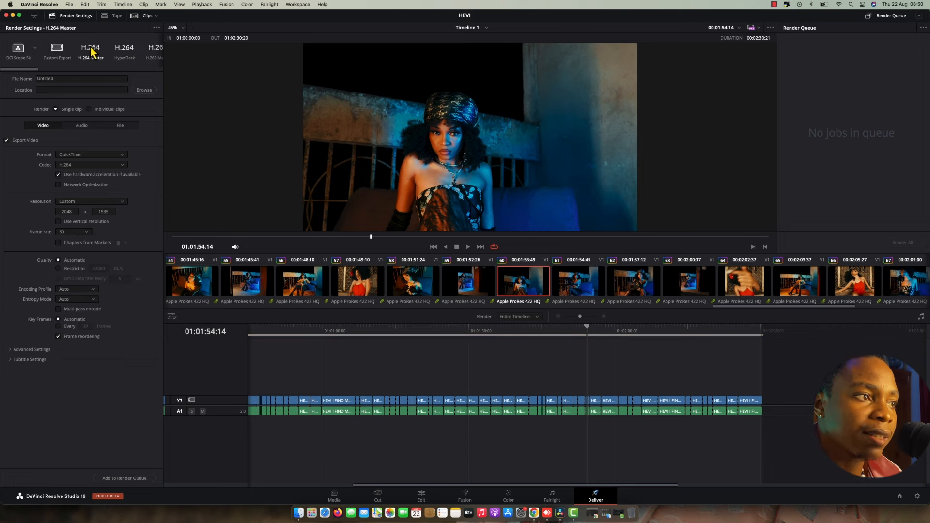
{"action": "left_click", "coordinate": [92, 167]}
{"action": "left_click", "coordinate": [99, 166]}
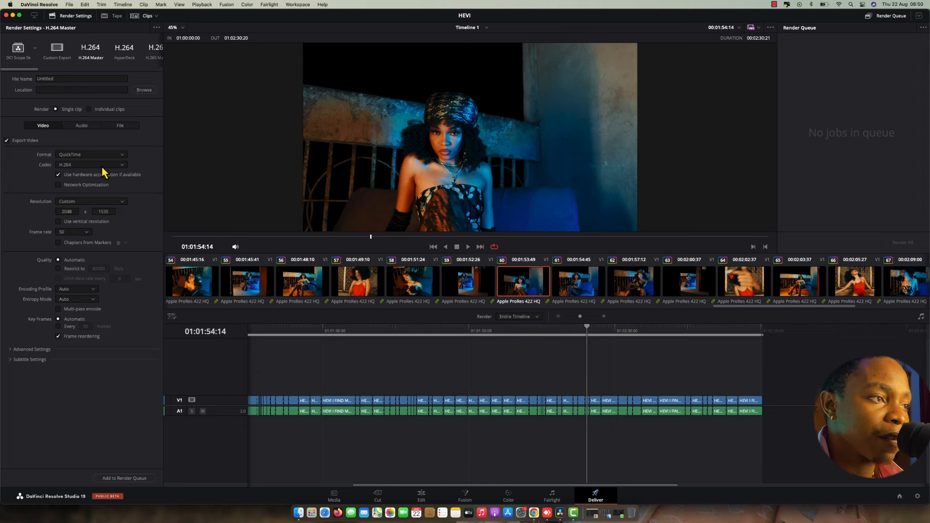
Set the render codec to Apple ProRes and its type to Apple ProRes 422 Proxy.
{"action": "left_click", "coordinate": [101, 166]}
{"action": "left_click", "coordinate": [95, 181]}
{"action": "left_click", "coordinate": [92, 176]}
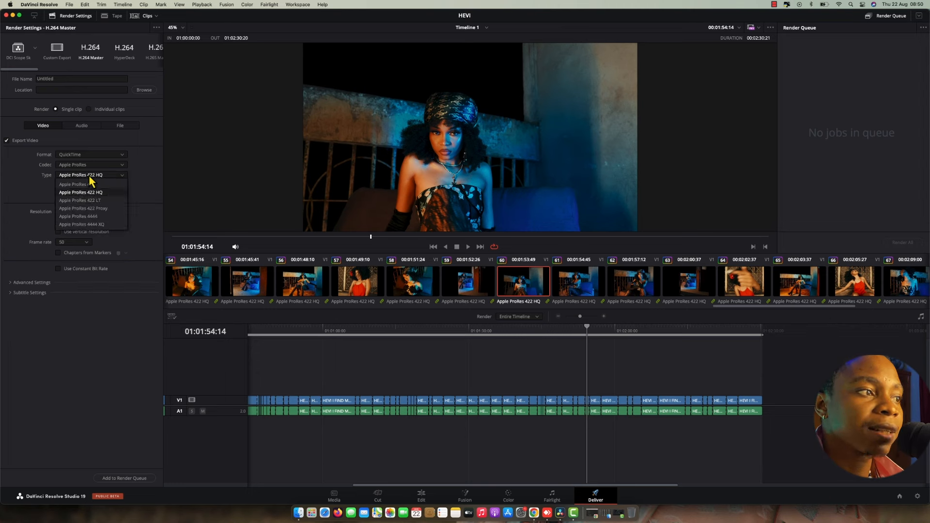
{"action": "left_click", "coordinate": [95, 213]}
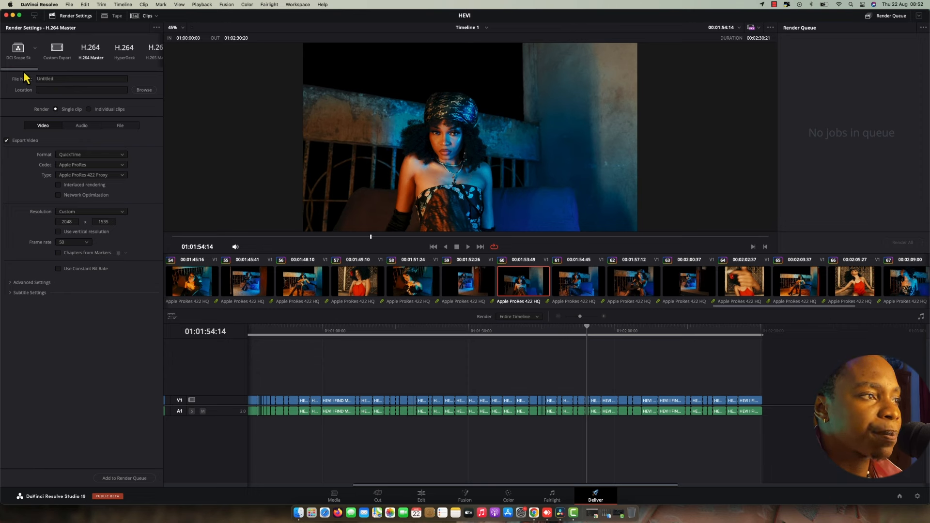
Switch to the Premiere XML render preset and set its codec to DNxHR, keeping the DNxHR 444 12-bit type.
{"action": "left_click_drag", "start_coordinate": [24, 70], "coordinate": [135, 65]}
{"action": "left_click", "coordinate": [97, 55]}
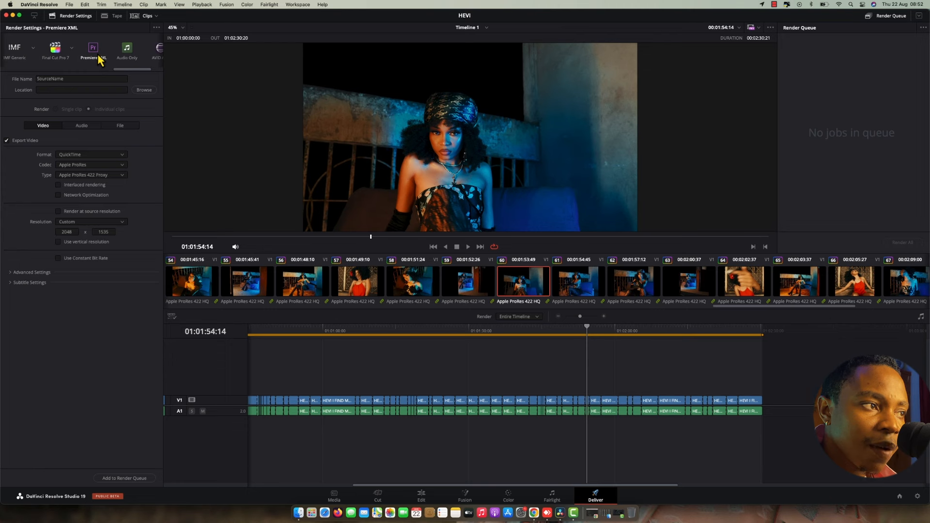
{"action": "left_click", "coordinate": [107, 166]}
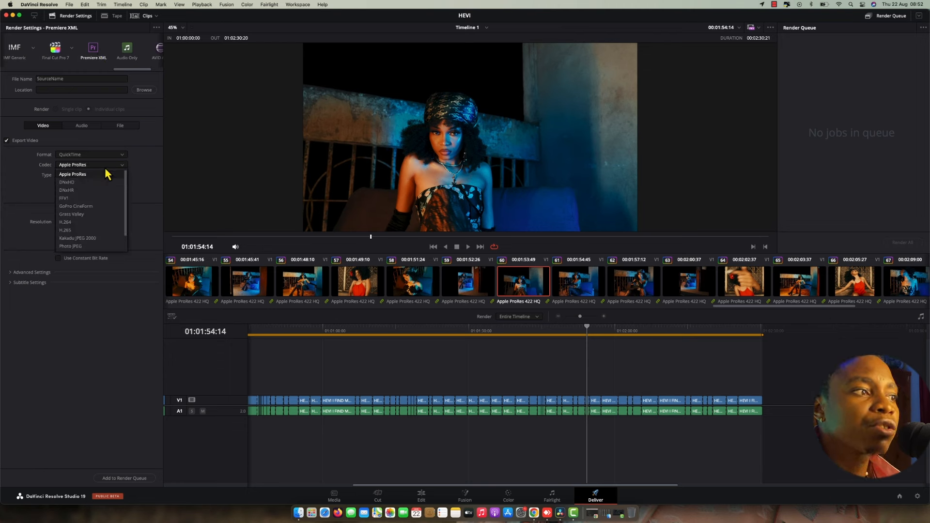
{"action": "left_click", "coordinate": [85, 190]}
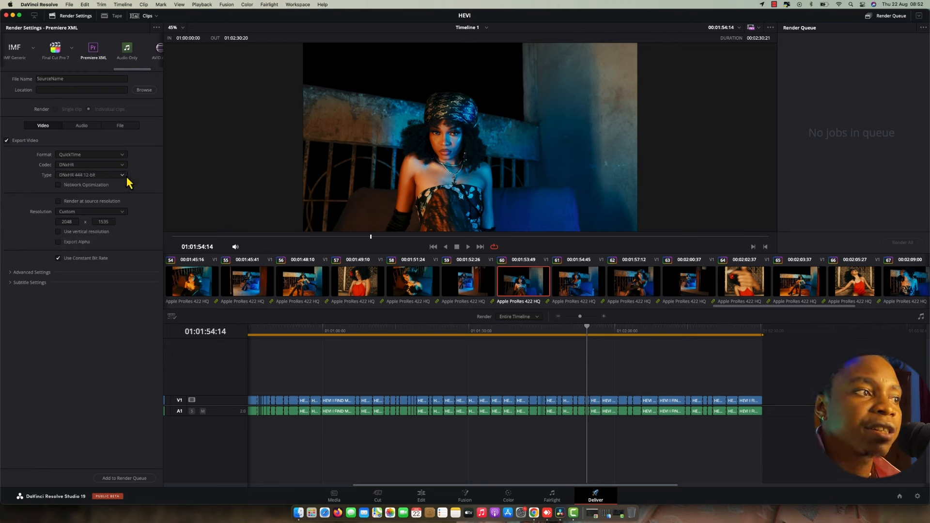
{"action": "left_click", "coordinate": [85, 177]}
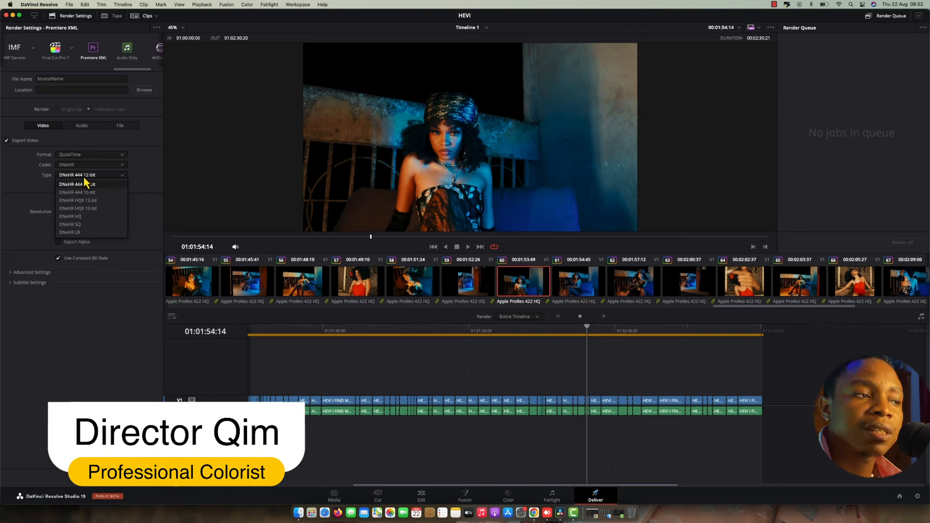
{"action": "left_click", "coordinate": [141, 164]}
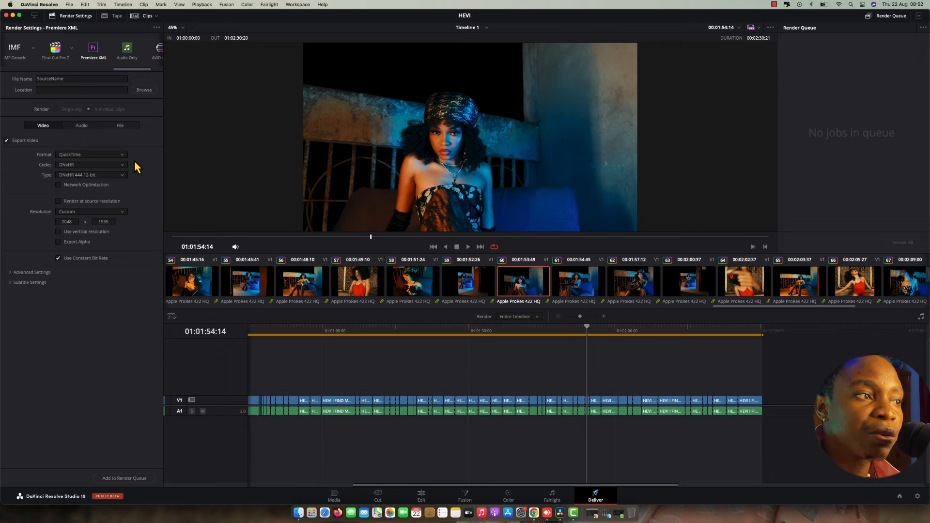
Keep the QuickTime format and set the codec to Uncompressed with the RGB 10-bit type.
{"action": "left_click", "coordinate": [102, 165]}
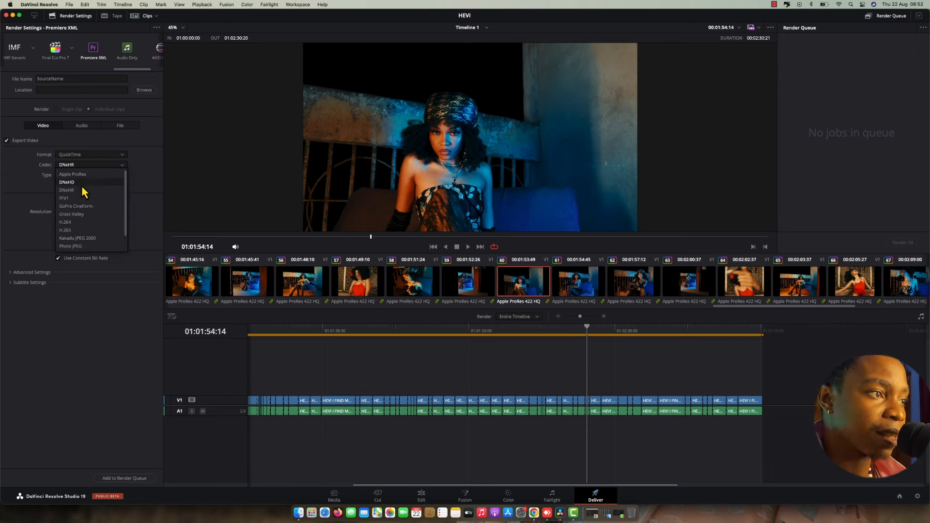
{"action": "left_click", "coordinate": [102, 167]}
{"action": "left_click", "coordinate": [96, 155]}
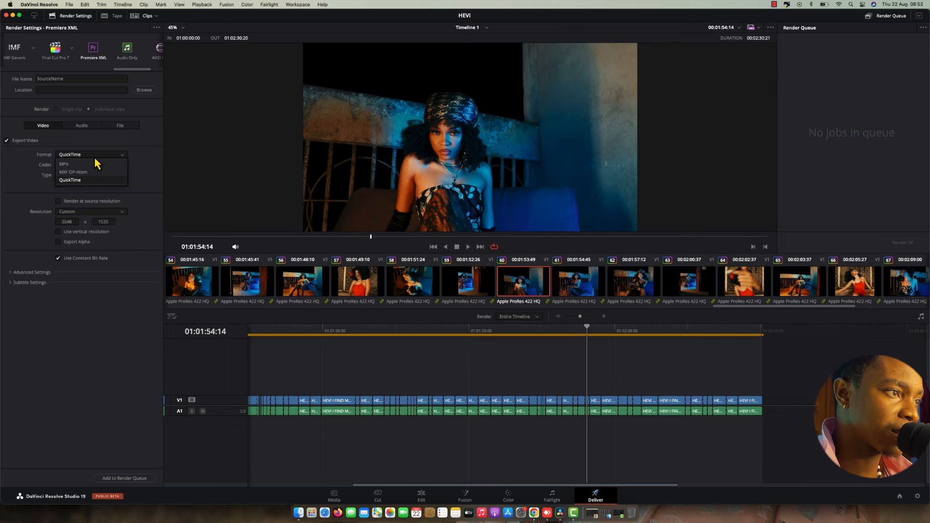
{"action": "left_click", "coordinate": [70, 180]}
{"action": "left_click", "coordinate": [70, 165]}
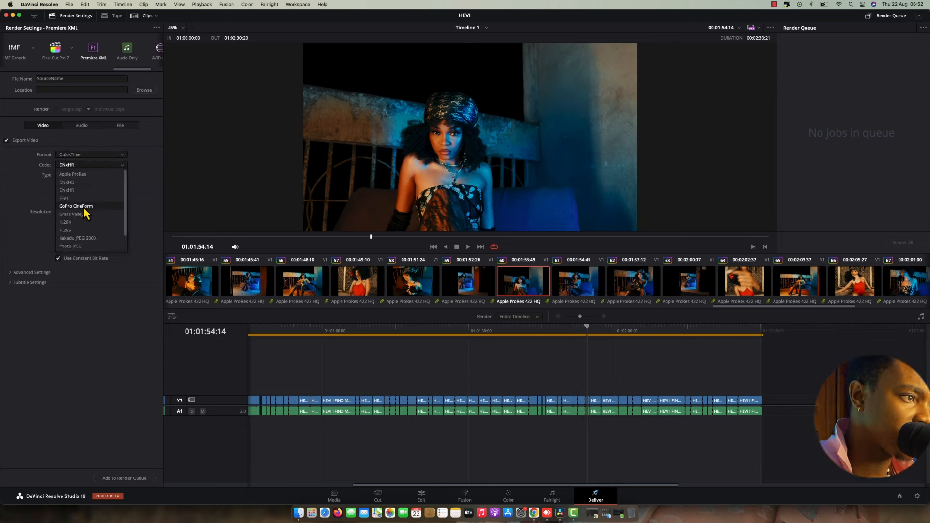
{"action": "left_click", "coordinate": [74, 238]}
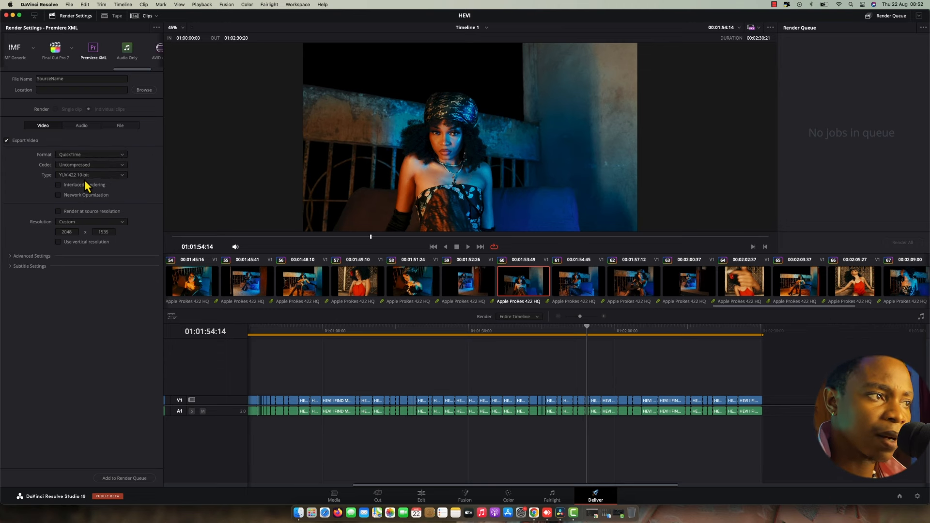
{"action": "left_click", "coordinate": [84, 176]}
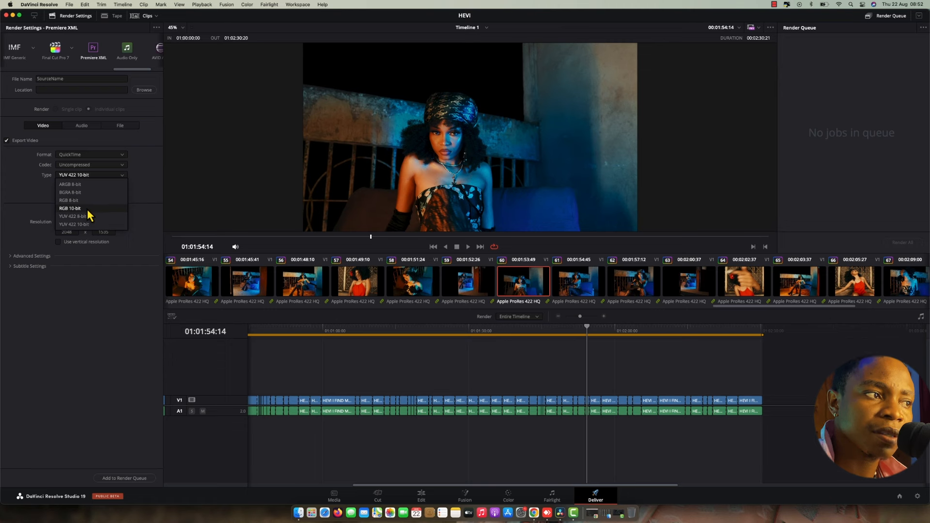
{"action": "left_click", "coordinate": [88, 210]}
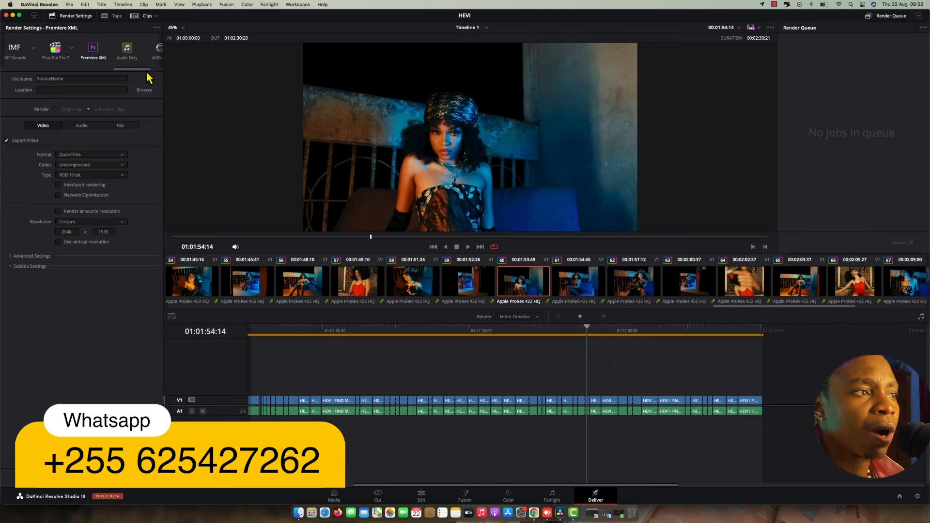
Select the H.264 Master preset and restrict its quality to 1000000 Kb/s, keeping the frame rate at 50.
{"action": "left_click_drag", "start_coordinate": [145, 73], "coordinate": [42, 73]}
{"action": "left_click", "coordinate": [44, 54]}
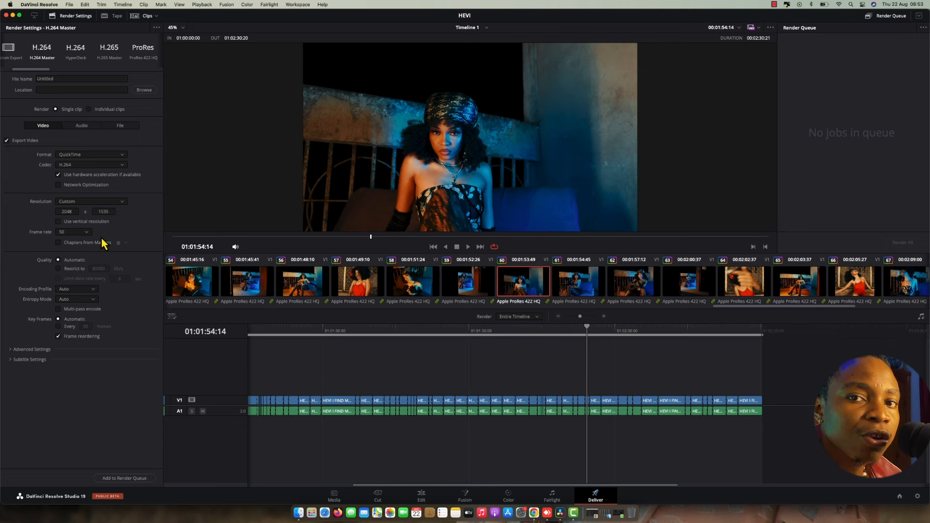
{"action": "left_click", "coordinate": [72, 268]}
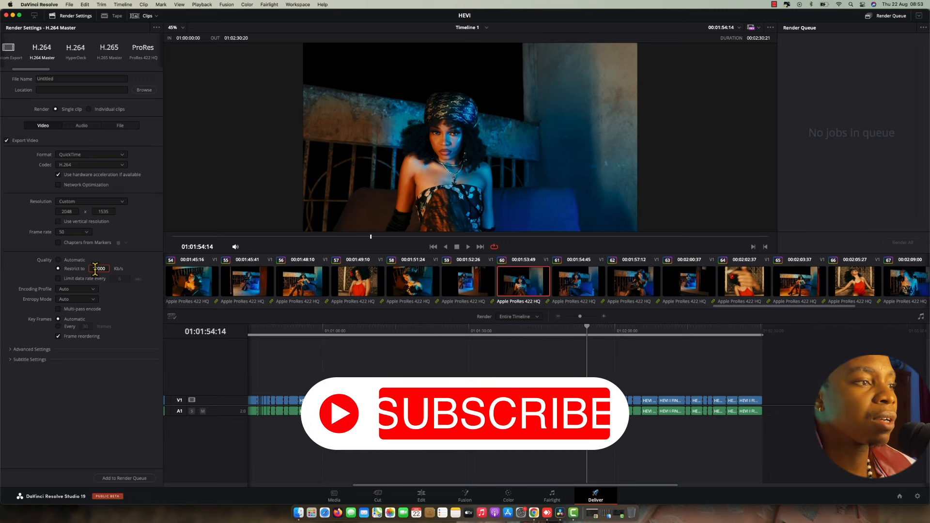
{"action": "type", "text": "0"}
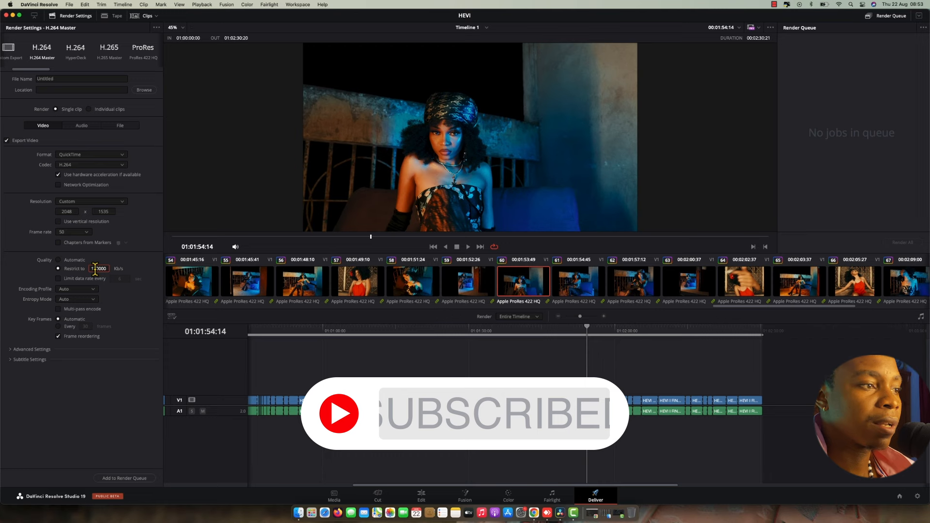
{"action": "type", "text": "0"}
{"action": "key", "text": "Return"}
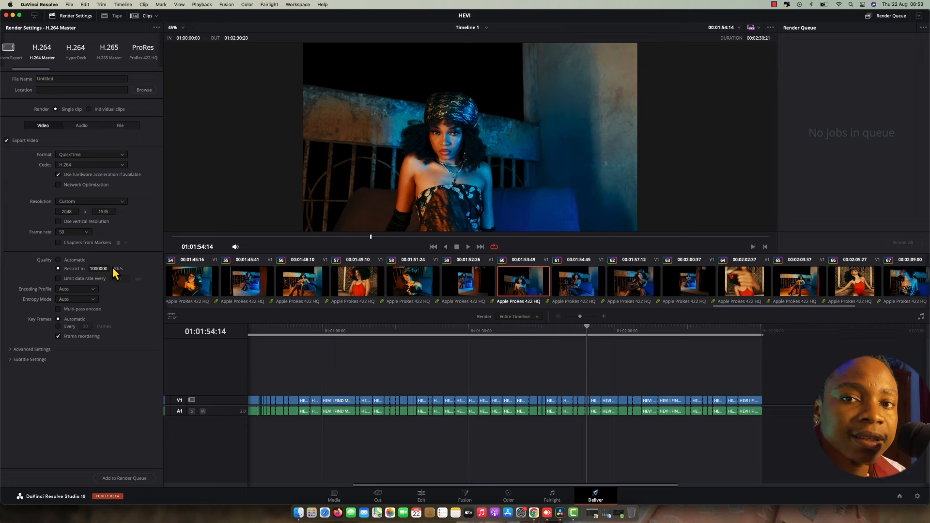
{"action": "left_click", "coordinate": [75, 233]}
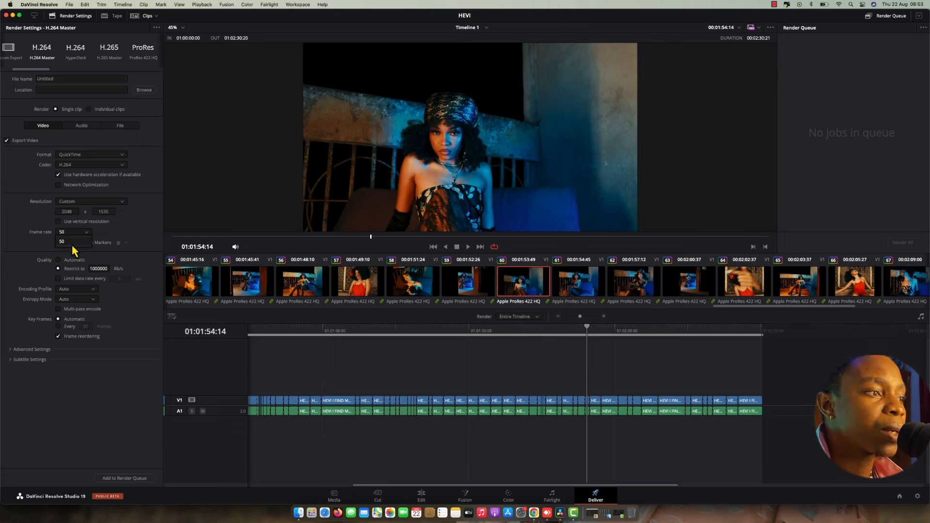
{"action": "left_click", "coordinate": [90, 241]}
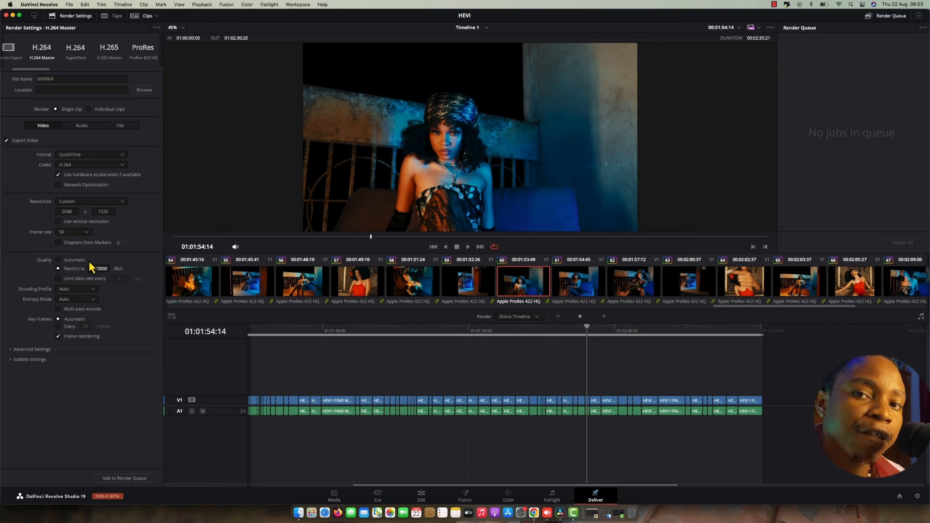